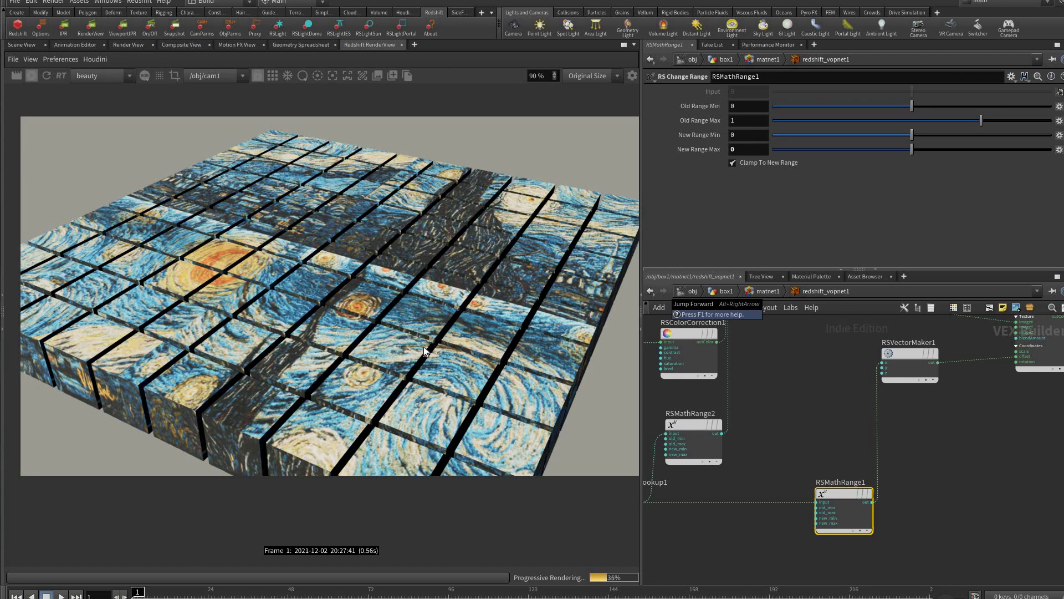
Set New Range Max to -0.632 on RSMathRange1 and to 2 on RSMathRange2 to vary the rendered texture.
{"action": "scroll", "coordinate": [438, 350], "scroll_direction": "down", "scroll_amount": 1}
{"action": "scroll", "coordinate": [408, 357], "scroll_direction": "down", "scroll_amount": 1}
{"action": "middle_click_drag", "start_coordinate": [408, 357], "coordinate": [390, 367]}
{"action": "scroll", "coordinate": [389, 367], "scroll_direction": "up", "scroll_amount": 1}
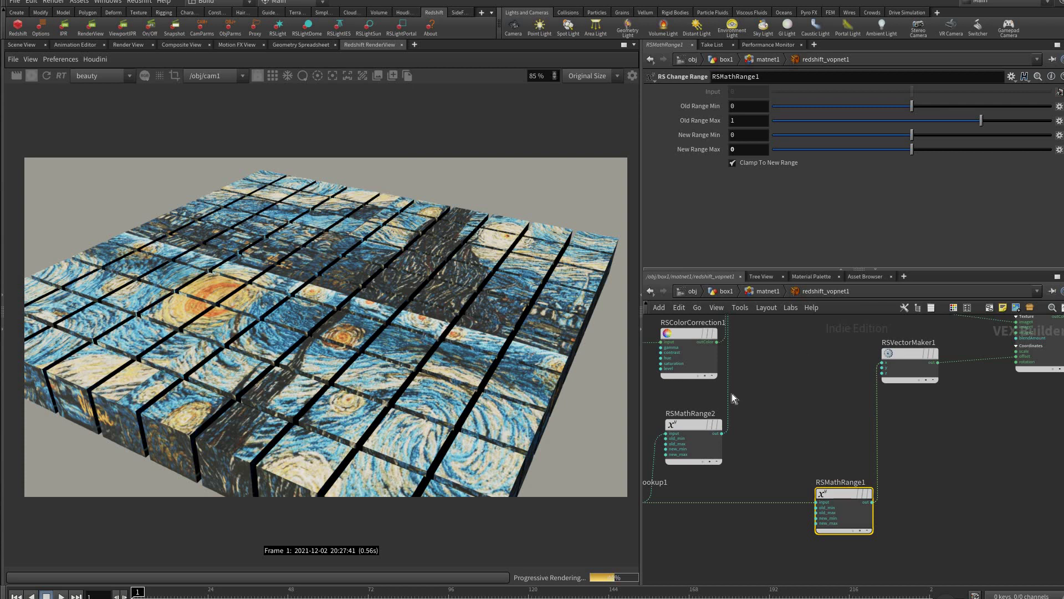
{"action": "middle_click_drag", "start_coordinate": [731, 398], "coordinate": [739, 398]}
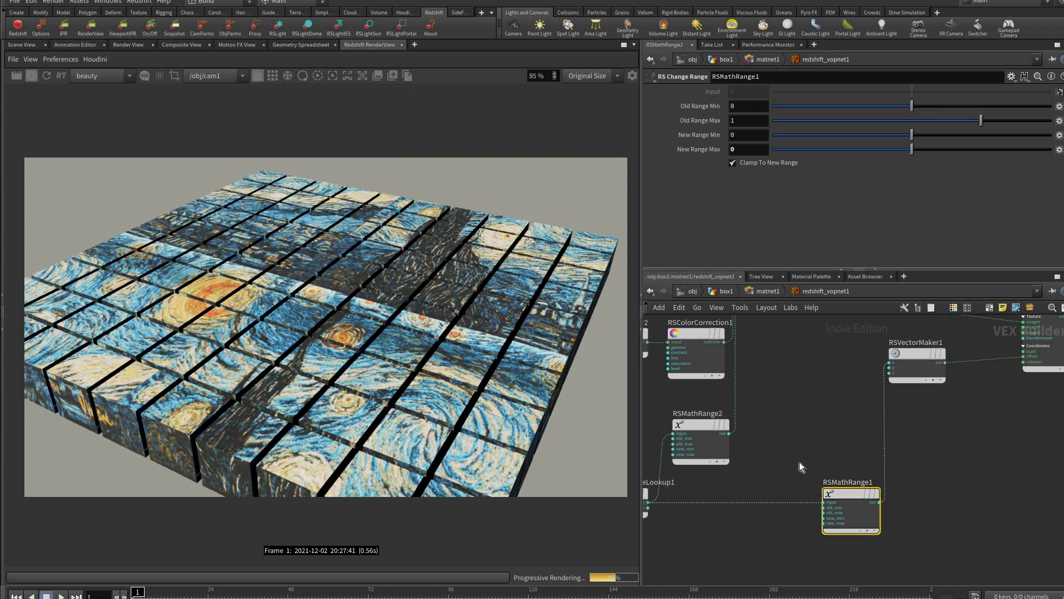
{"action": "middle_click_drag", "start_coordinate": [875, 483], "coordinate": [864, 480]}
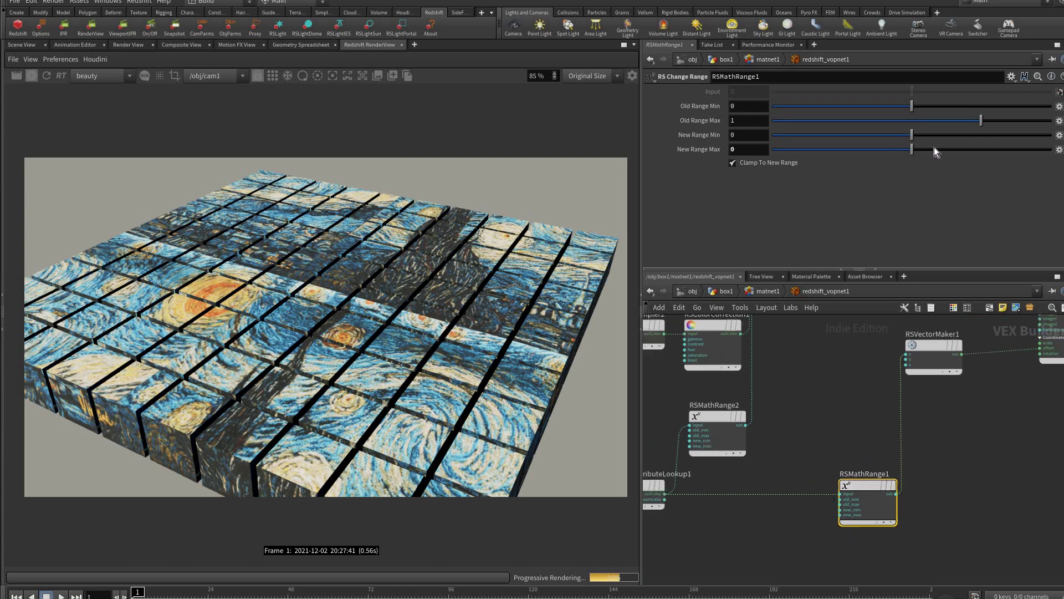
{"action": "left_click_drag", "start_coordinate": [933, 148], "coordinate": [793, 151]}
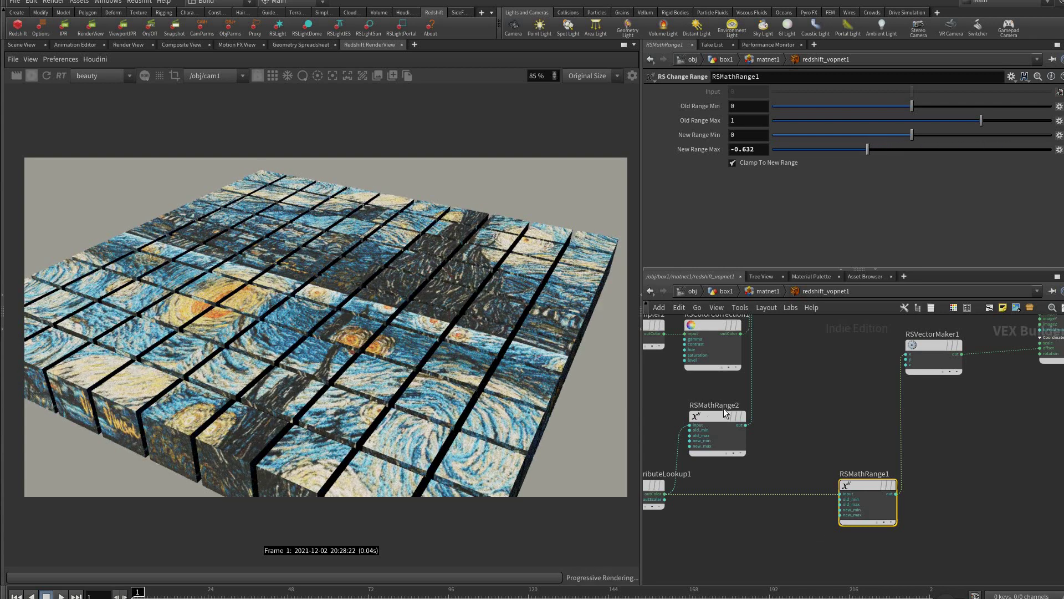
{"action": "left_click", "coordinate": [723, 411]}
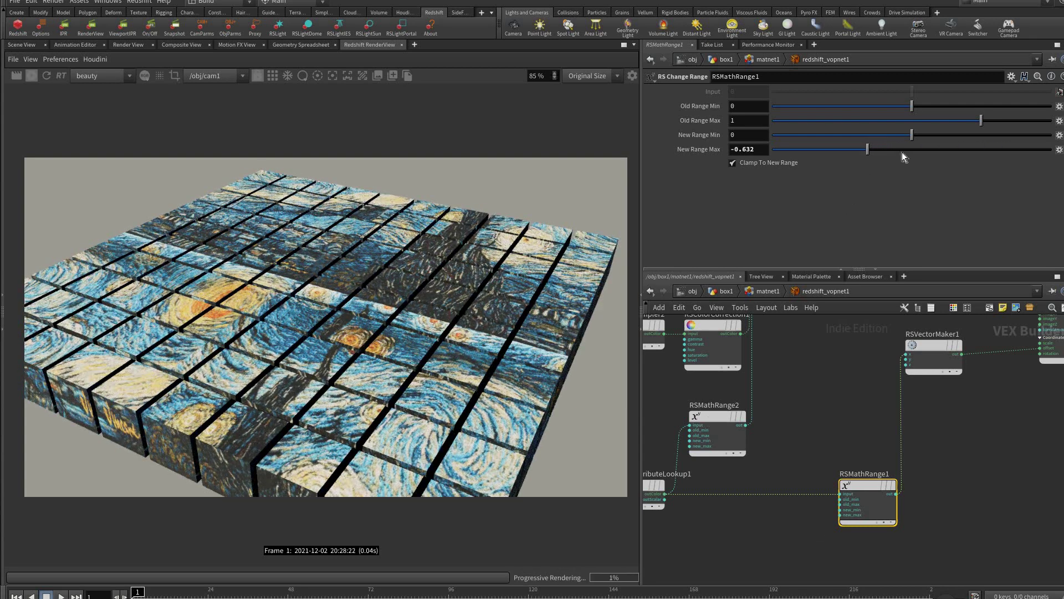
{"action": "left_click", "coordinate": [809, 149]}
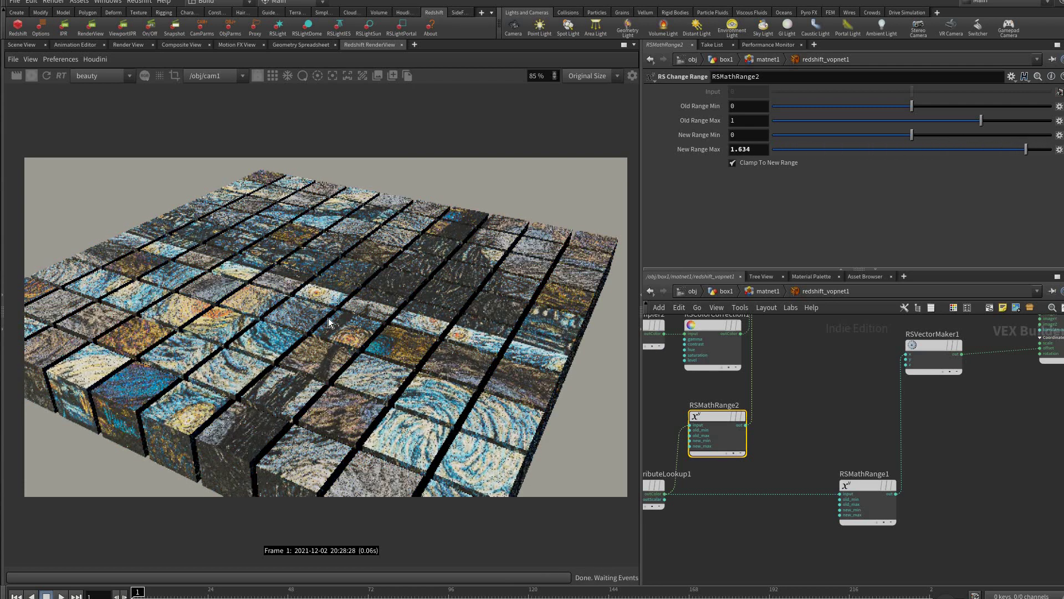
Start a new empty scene, discarding the unsaved changes to the current file.
{"action": "left_click", "coordinate": [15, 3]}
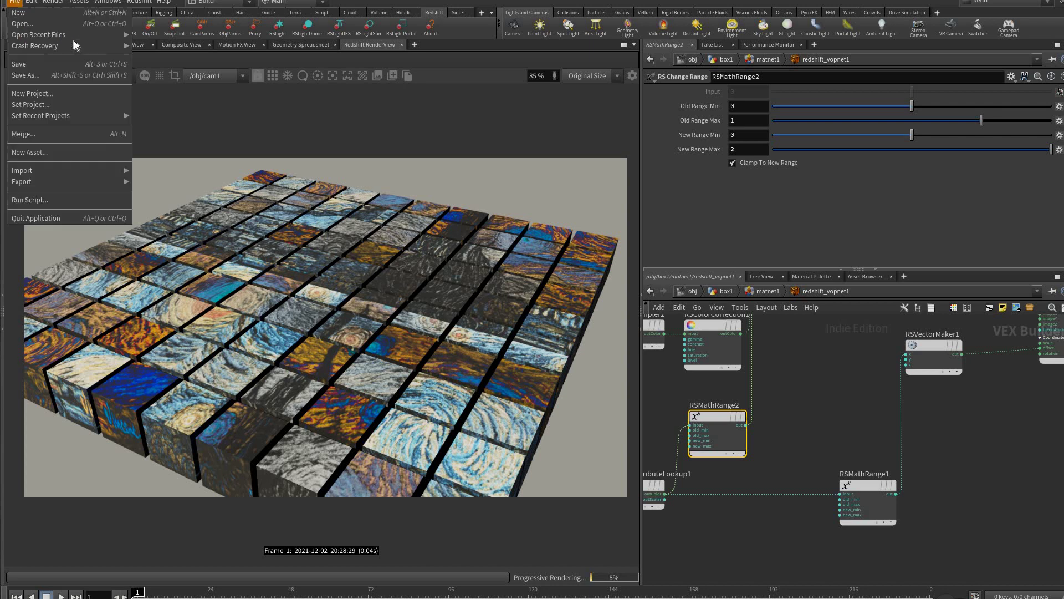
{"action": "left_click", "coordinate": [72, 12]}
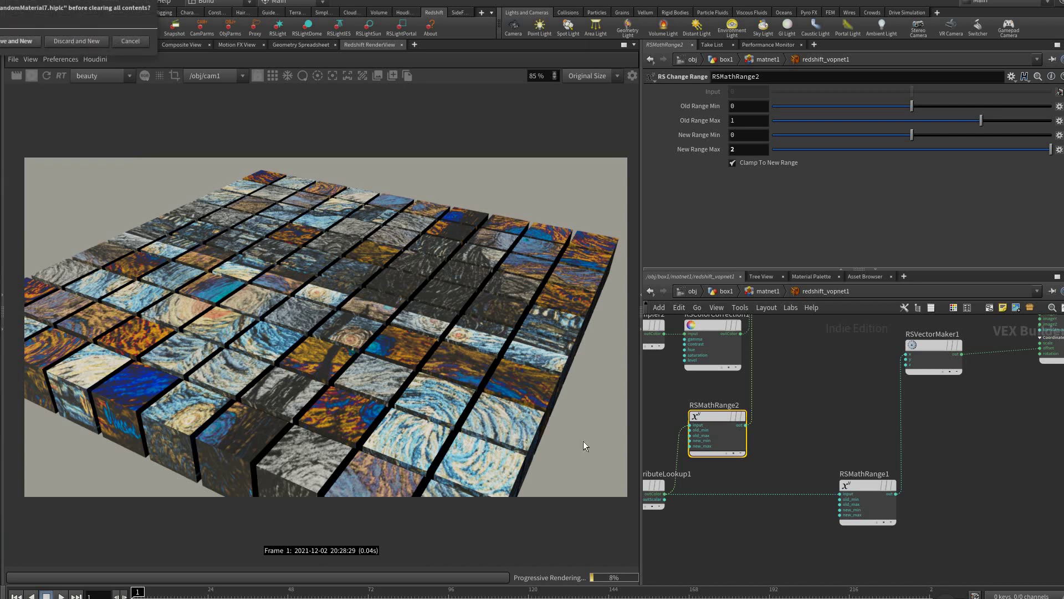
{"action": "left_click", "coordinate": [62, 41]}
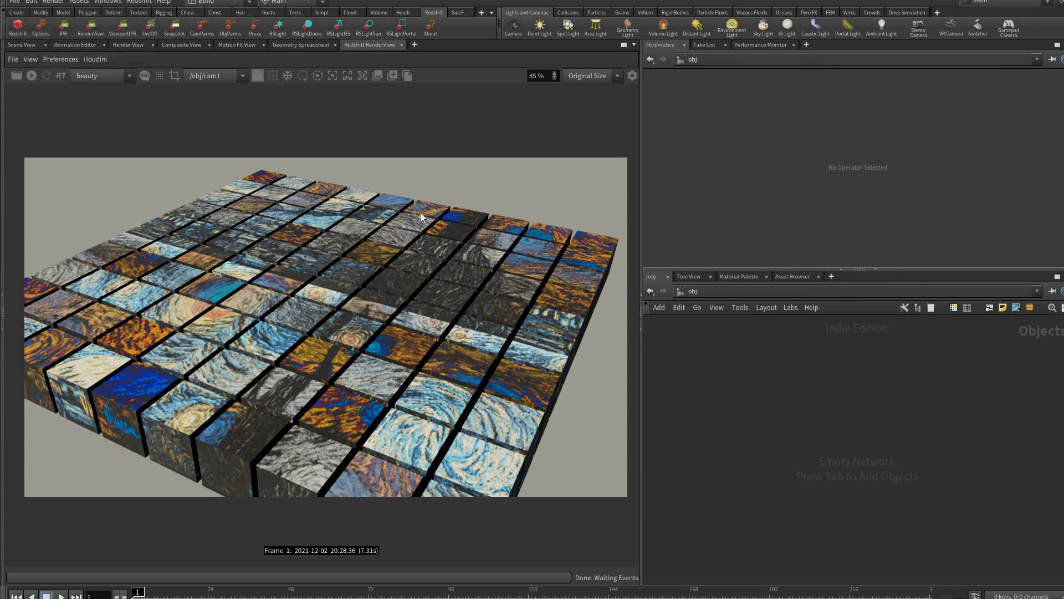
Clear the old image from the Redshift RenderView and switch to the Scene View.
{"action": "left_click", "coordinate": [13, 59]}
{"action": "mouse_move", "coordinate": [31, 58]}
{"action": "key", "text": "Return"}
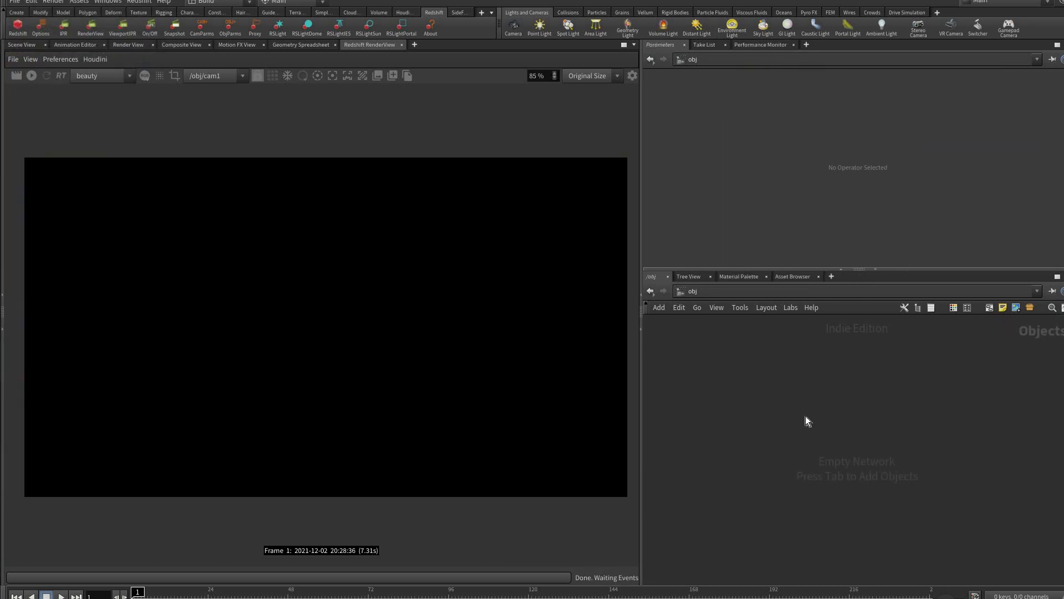
{"action": "key", "text": "ctrl+Page_Up"}
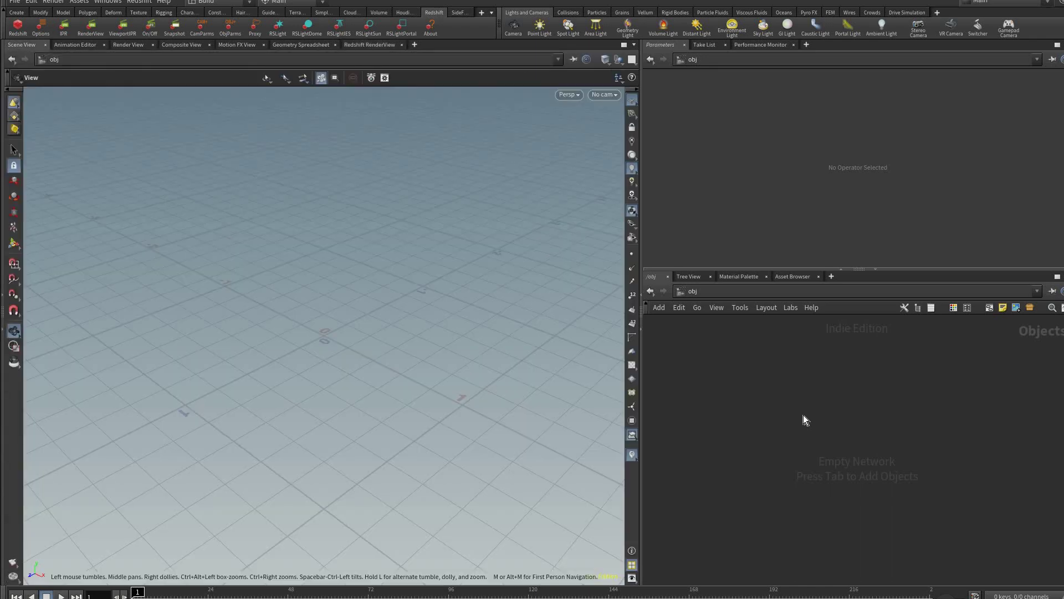
Create a Geometry object in the empty obj network and go inside it.
{"action": "key", "text": "Tab"}
{"action": "type", "text": "ge"}
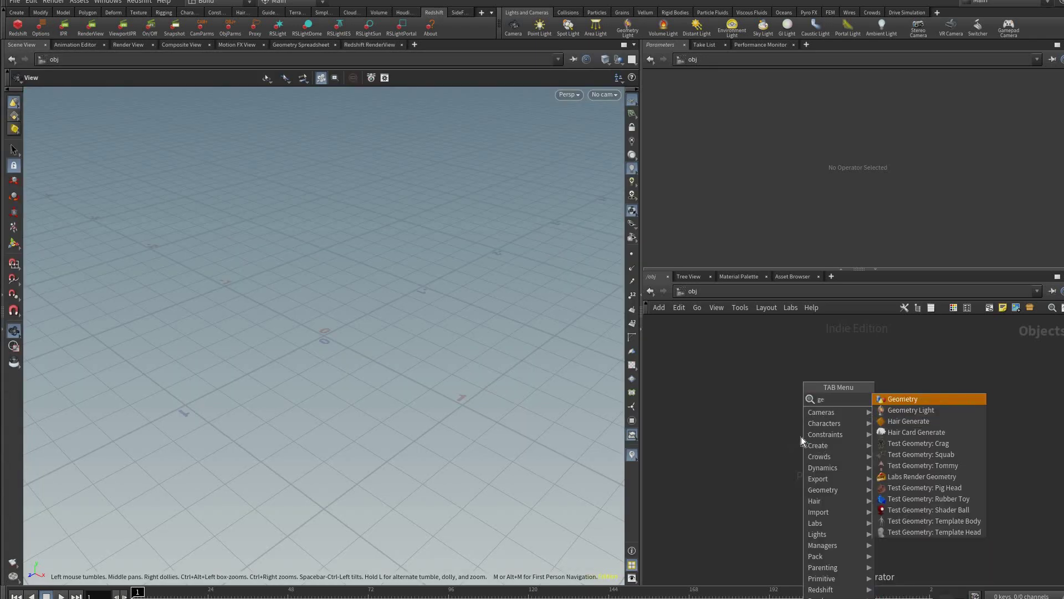
{"action": "type", "text": "o"}
{"action": "key", "text": "Return"}
{"action": "key", "text": "Return"}
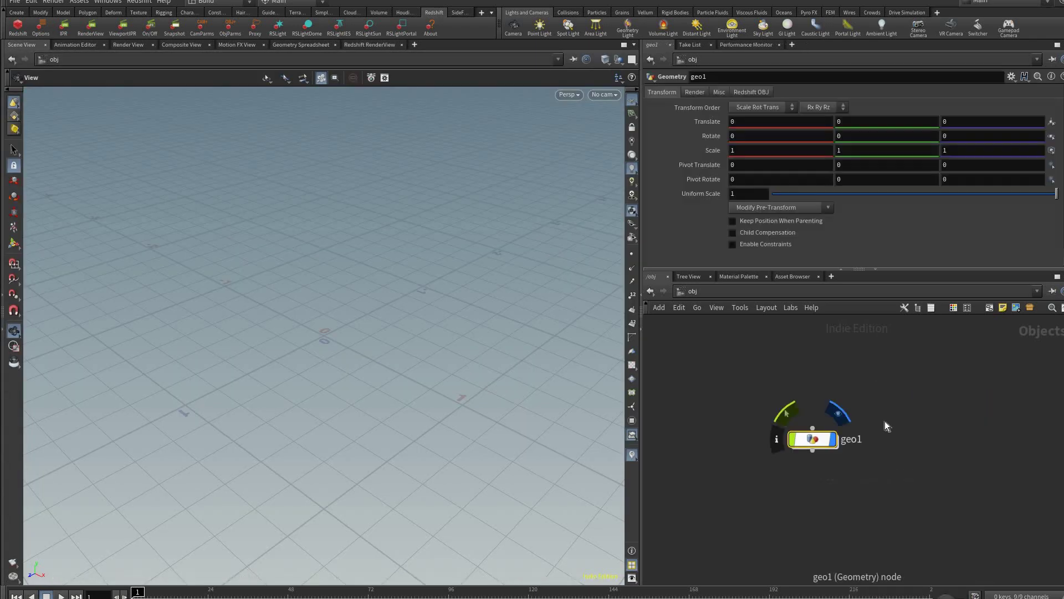
{"action": "key", "text": "Return"}
Add a Grid node and a Box node side by side in the geometry network.
{"action": "key", "text": "Tab"}
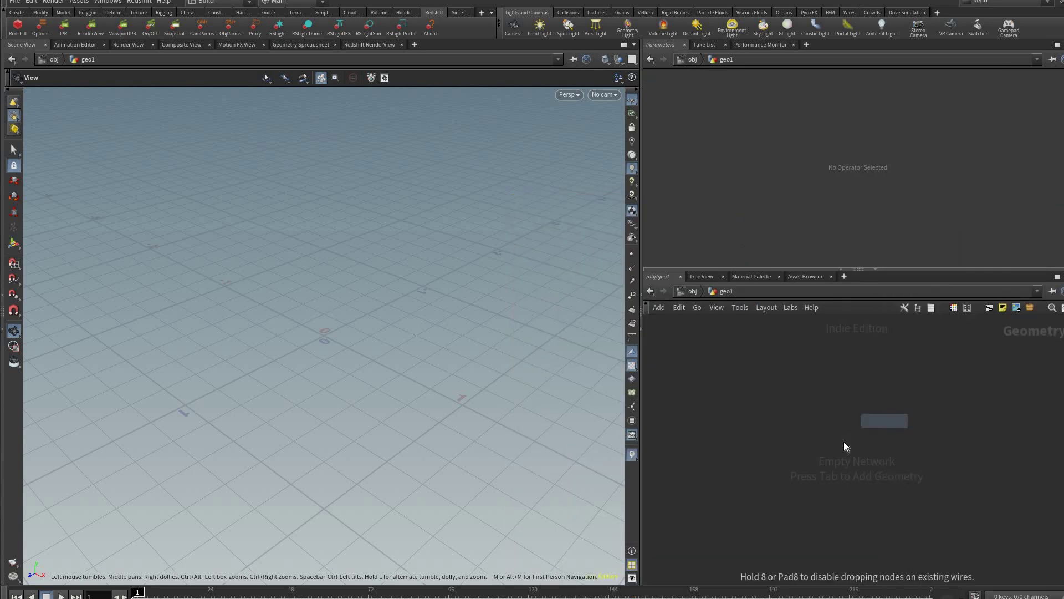
{"action": "key", "text": "Return"}
{"action": "key", "text": "Tab"}
{"action": "type", "text": "b"}
{"action": "key", "text": "Return"}
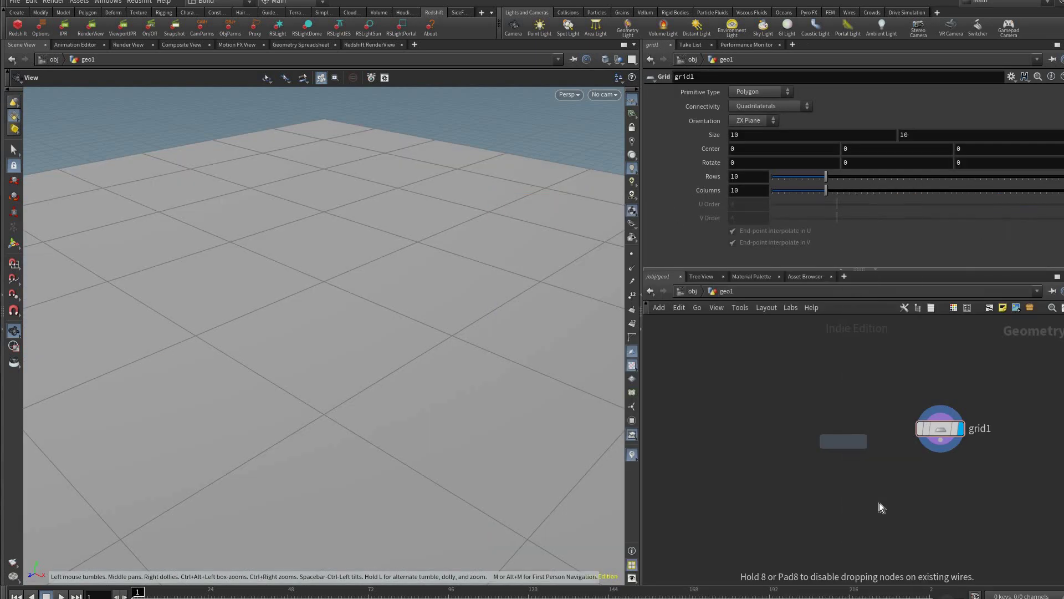
Add a Copy to Points node, wire the box as its source and the grid as its target points, and display it.
{"action": "key", "text": "Tab"}
{"action": "type", "text": "copytop"}
{"action": "key", "text": "Return"}
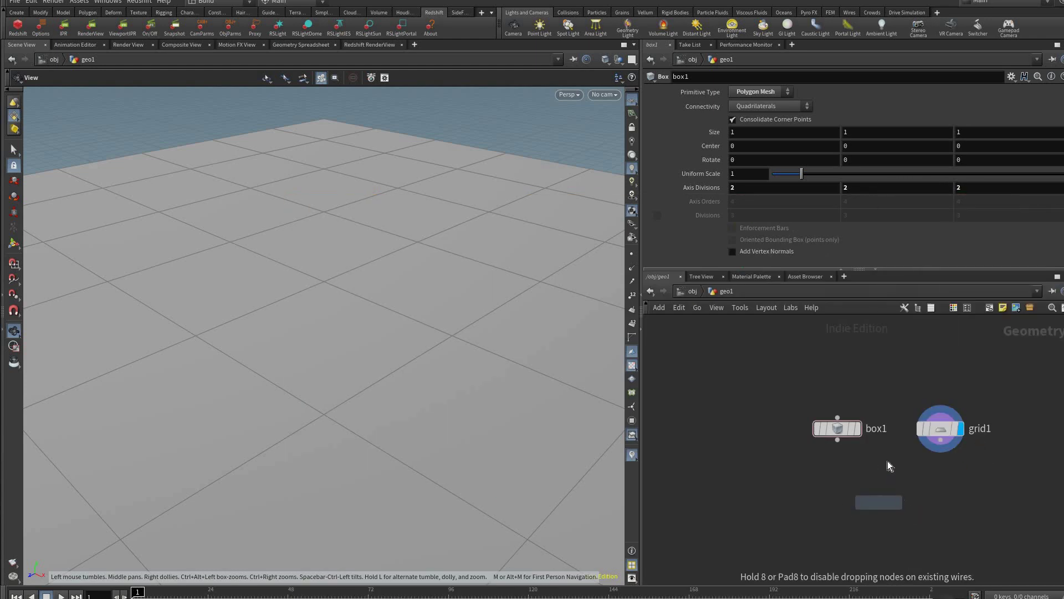
{"action": "left_click", "coordinate": [887, 466]}
{"action": "scroll", "coordinate": [880, 463], "scroll_direction": "up", "scroll_amount": 2}
{"action": "left_click", "coordinate": [968, 430]}
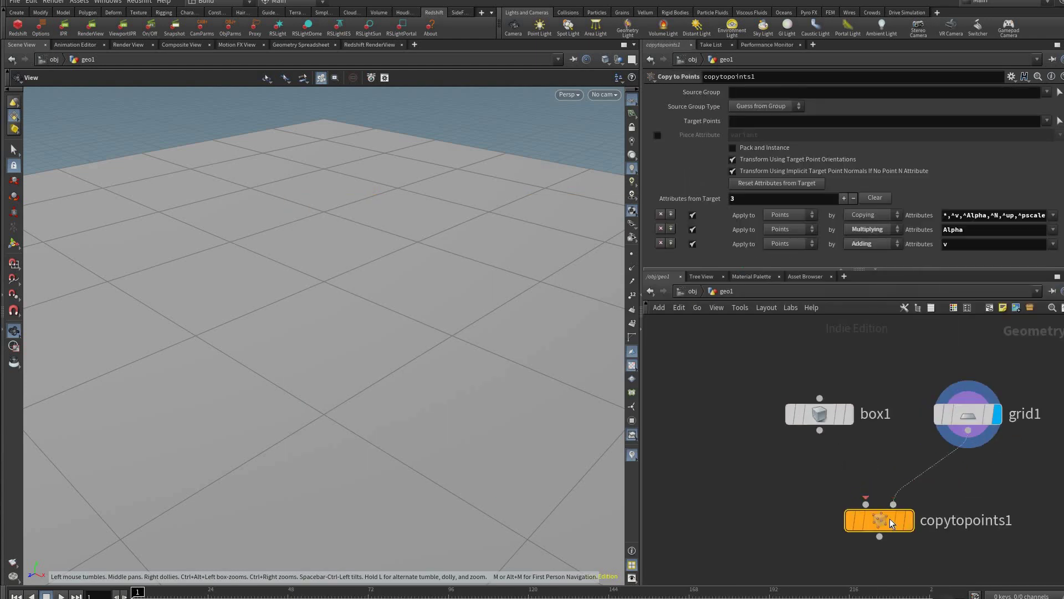
{"action": "left_click", "coordinate": [819, 430]}
{"action": "left_click", "coordinate": [865, 504]}
{"action": "left_click", "coordinate": [915, 482]}
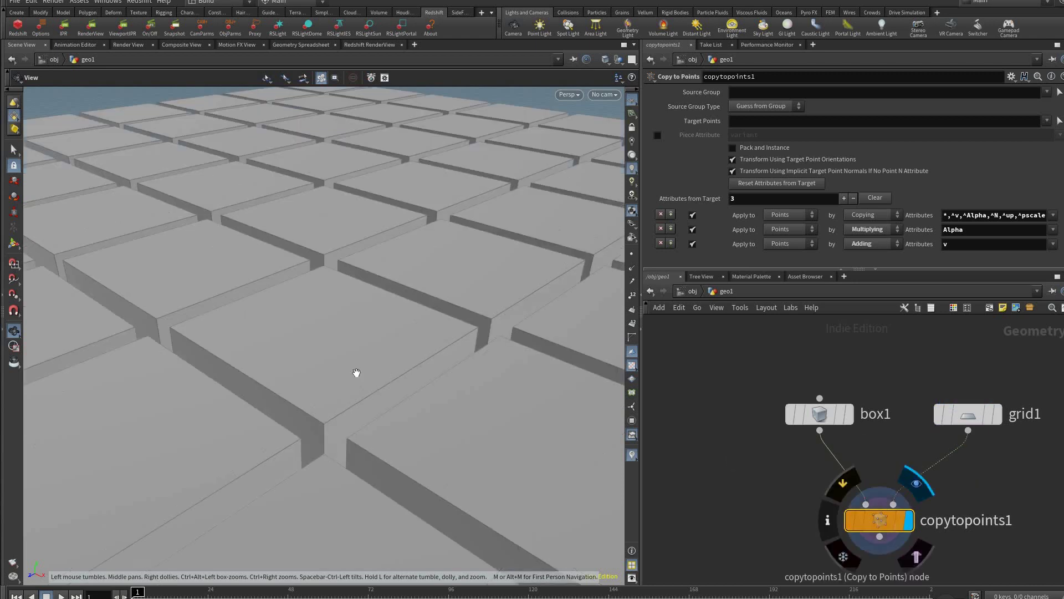
{"action": "key", "text": "space+g"}
{"action": "left_click_drag", "start_coordinate": [387, 348], "coordinate": [435, 373]}
{"action": "scroll", "coordinate": [435, 373], "scroll_direction": "up", "scroll_amount": 3}
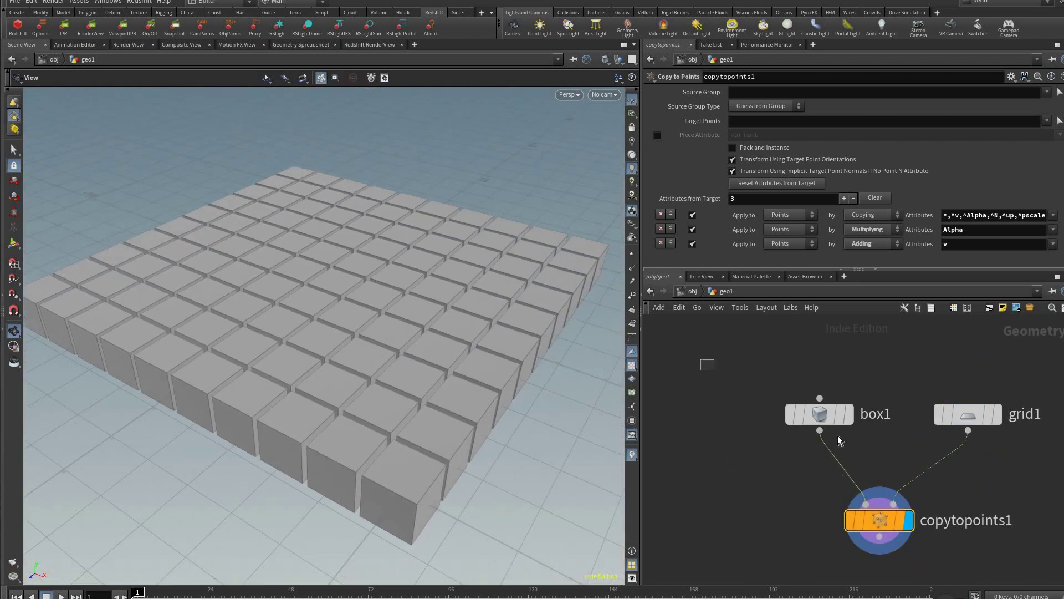
Move the Copy to Points node up so it sits closer beneath the box and grid nodes.
{"action": "left_click_drag", "start_coordinate": [837, 434], "coordinate": [975, 443]}
{"action": "middle_click_drag", "start_coordinate": [824, 491], "coordinate": [781, 437]}
{"action": "left_click", "coordinate": [917, 509]}
{"action": "left_click_drag", "start_coordinate": [862, 461], "coordinate": [869, 411]}
{"action": "middle_click_drag", "start_coordinate": [831, 497], "coordinate": [816, 486]}
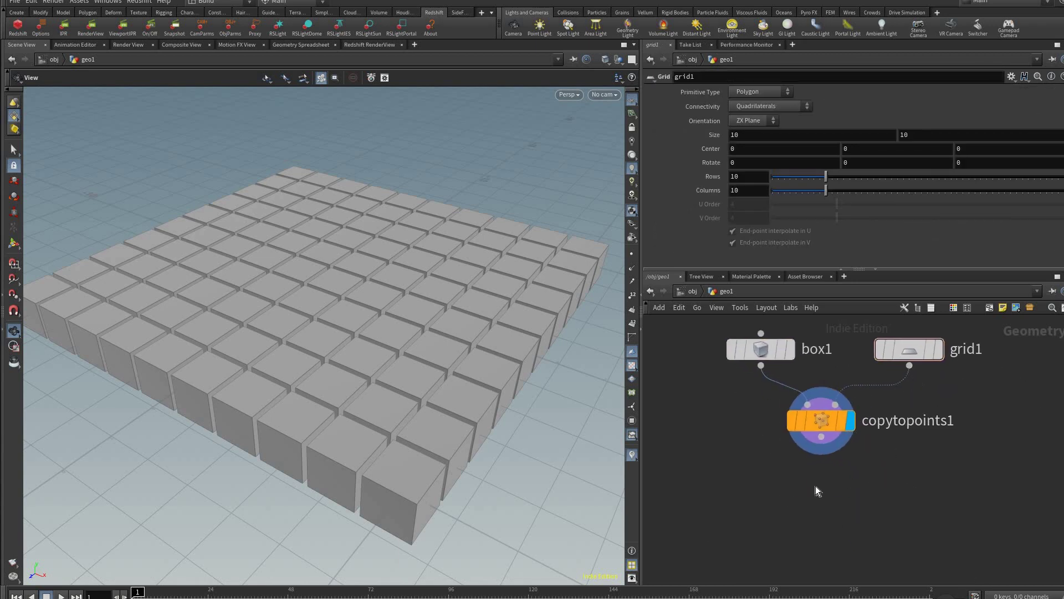
Add a Connectivity node below the Copy to Points node, wire it in and display it.
{"action": "middle_click_drag", "start_coordinate": [867, 513], "coordinate": [888, 479]}
{"action": "middle_click_drag", "start_coordinate": [848, 393], "coordinate": [806, 488]}
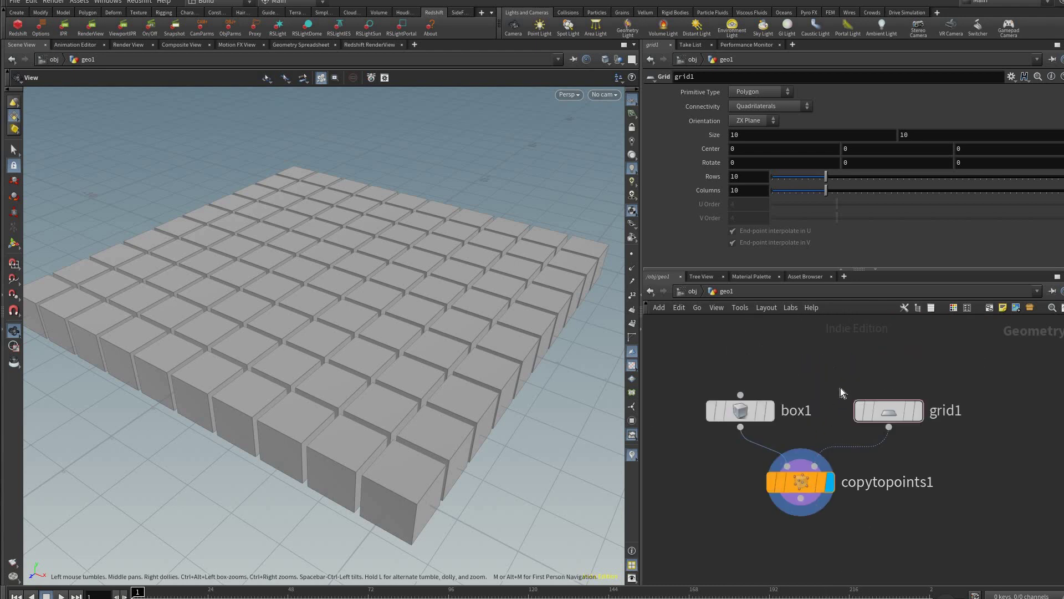
{"action": "middle_click_drag", "start_coordinate": [836, 450], "coordinate": [846, 387]}
{"action": "middle_click_drag", "start_coordinate": [795, 512], "coordinate": [817, 415]}
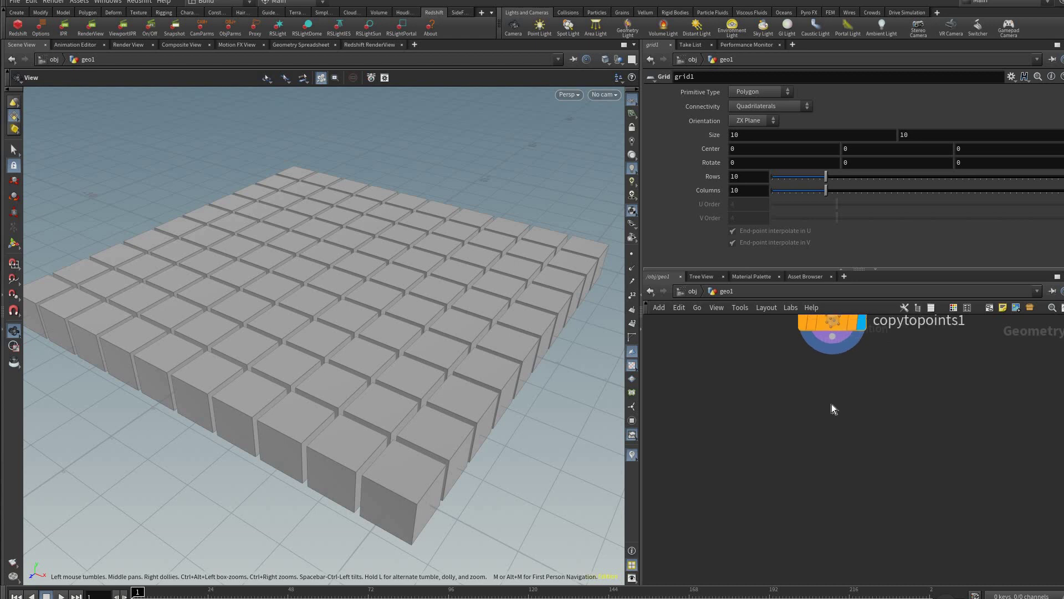
{"action": "key", "text": "Tab"}
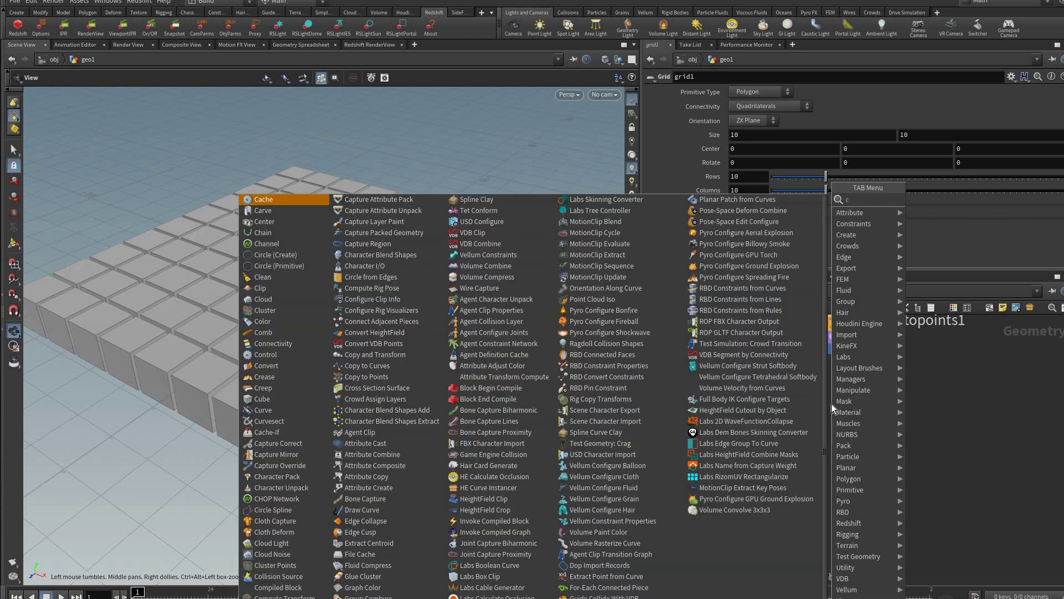
{"action": "type", "text": "cl"}
{"action": "type", "text": "onn"}
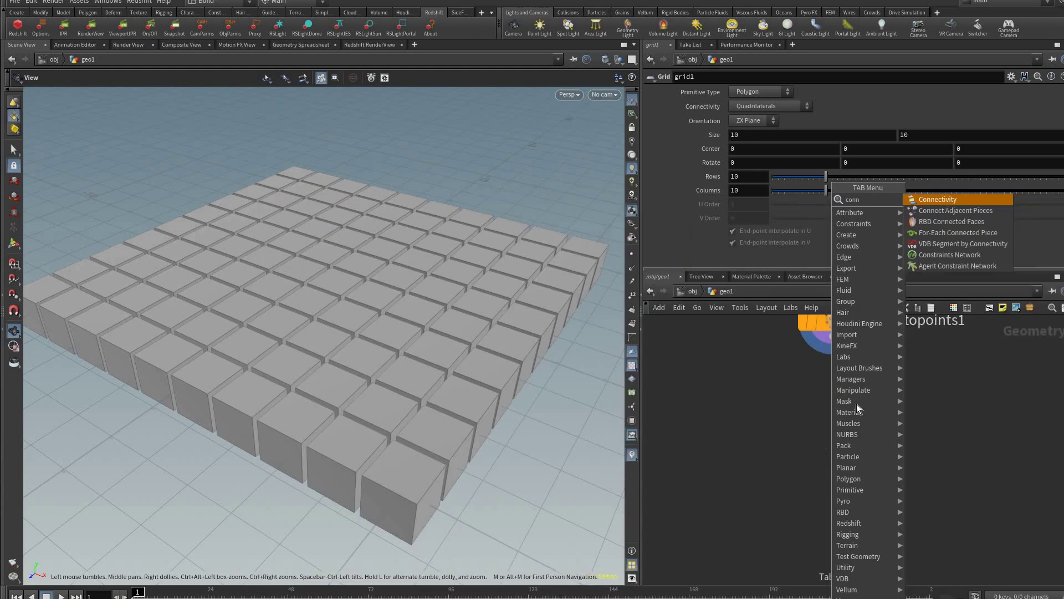
{"action": "key", "text": "Return"}
{"action": "left_click", "coordinate": [841, 405]}
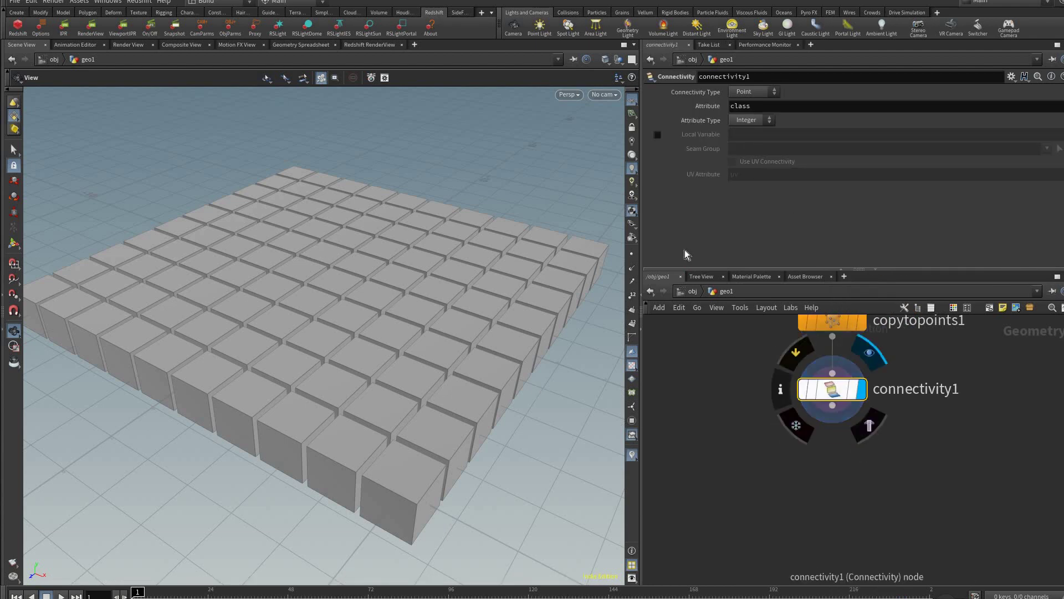
{"action": "left_click_drag", "start_coordinate": [831, 404], "coordinate": [832, 389]}
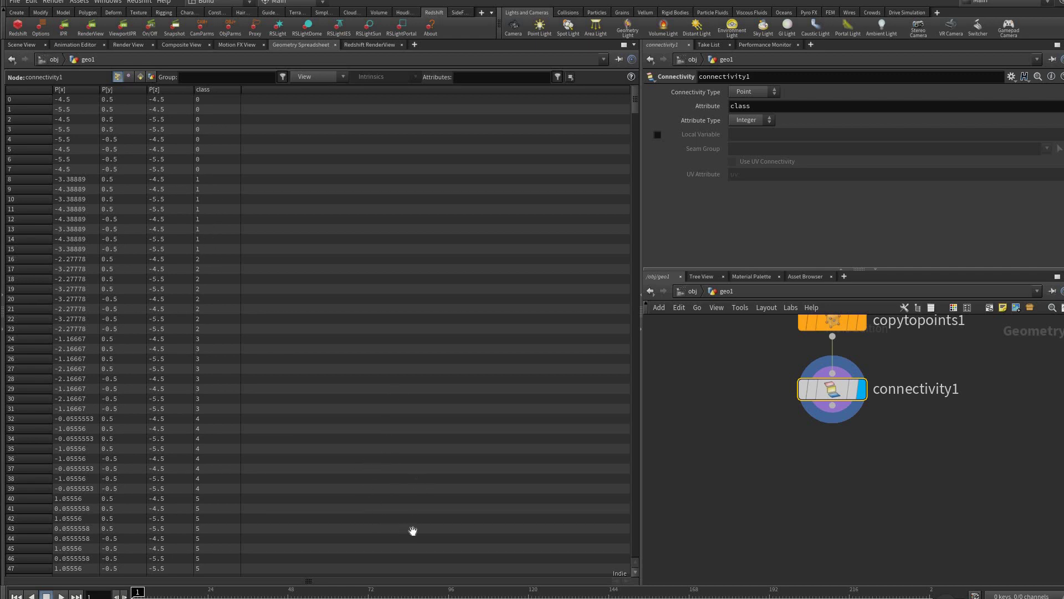
Return to the Scene View, add a Color node wired after the Connectivity node, and display it.
{"action": "key", "text": "alt+1"}
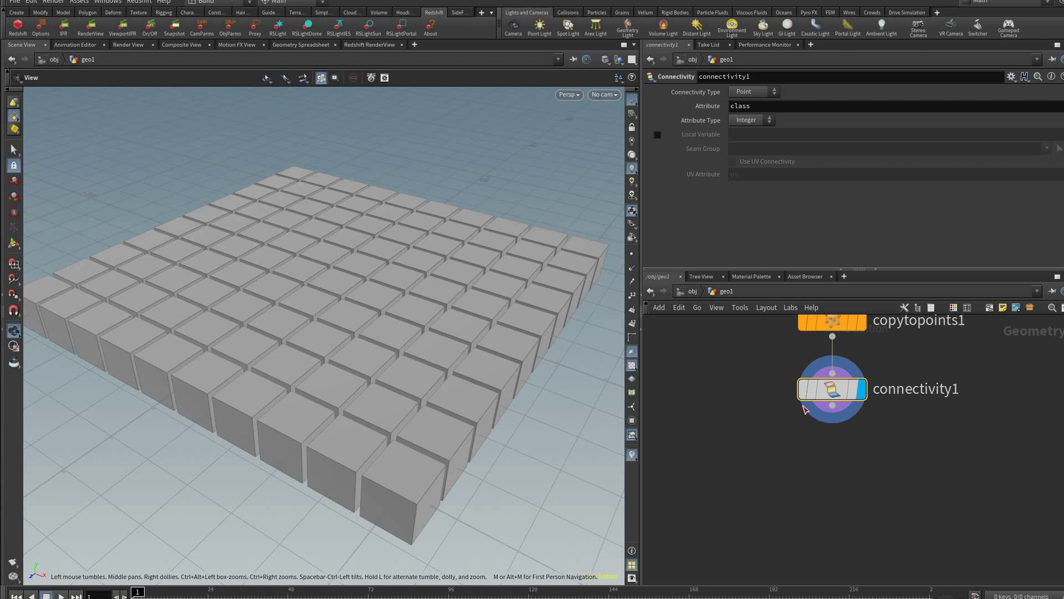
{"action": "middle_click_drag", "start_coordinate": [813, 417], "coordinate": [798, 409]}
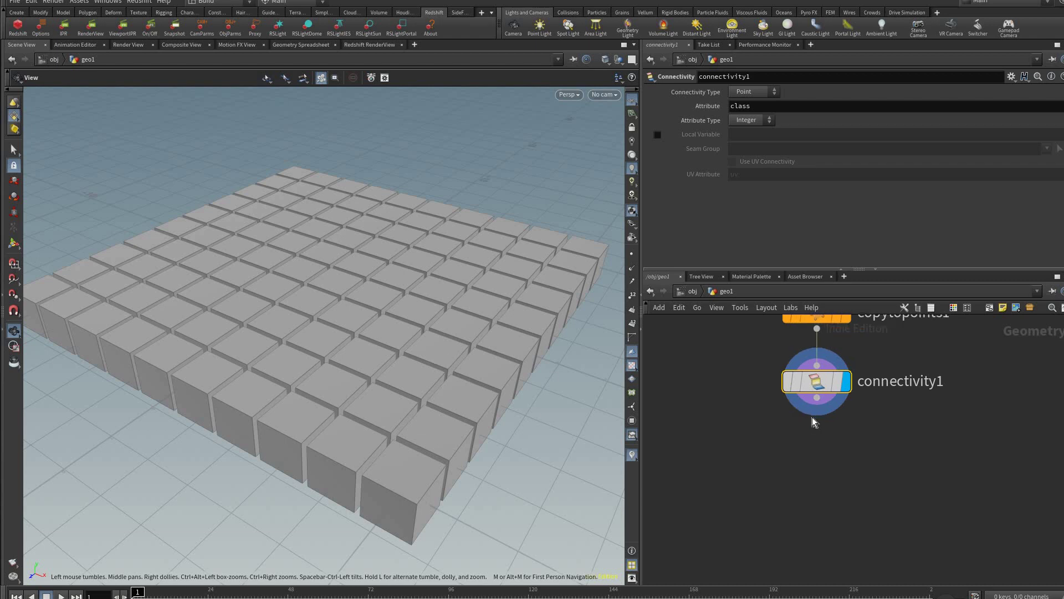
{"action": "left_click", "coordinate": [812, 416]}
{"action": "key", "text": "Tab"}
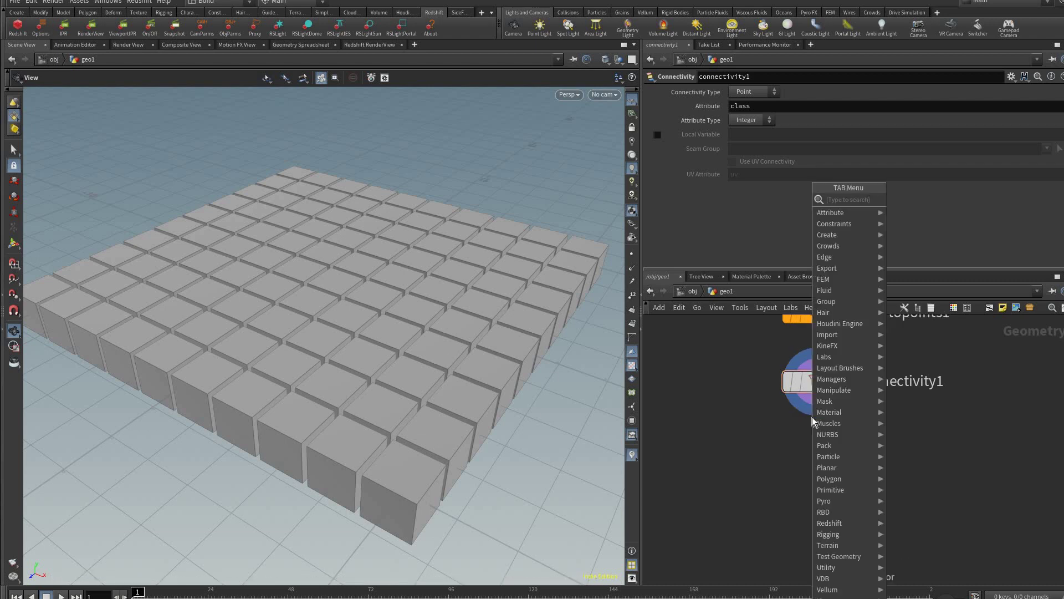
{"action": "type", "text": "col"}
{"action": "key", "text": "Return"}
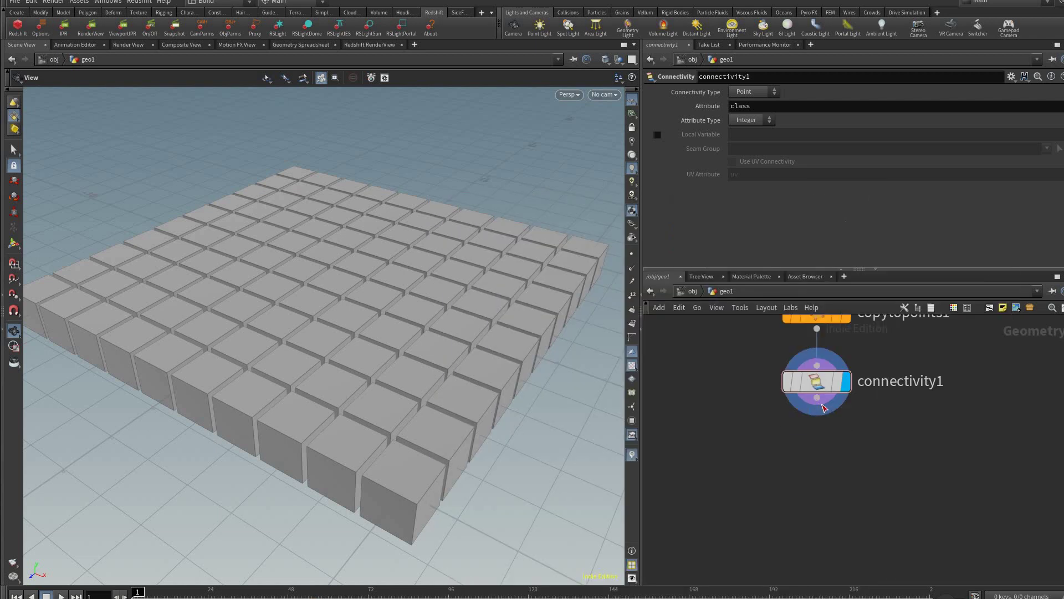
{"action": "left_click", "coordinate": [817, 446]}
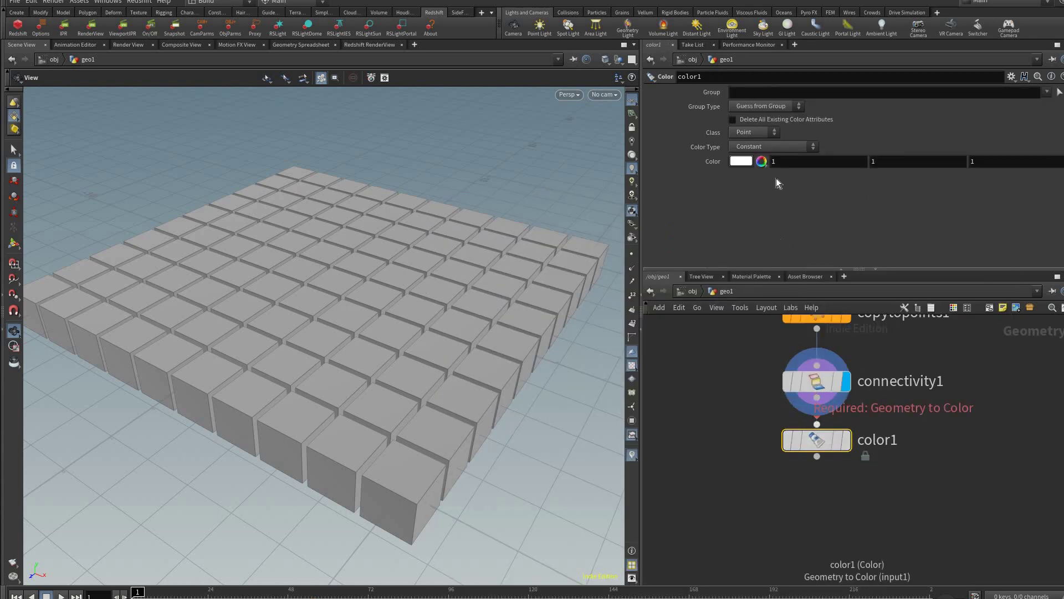
{"action": "key", "text": "r"}
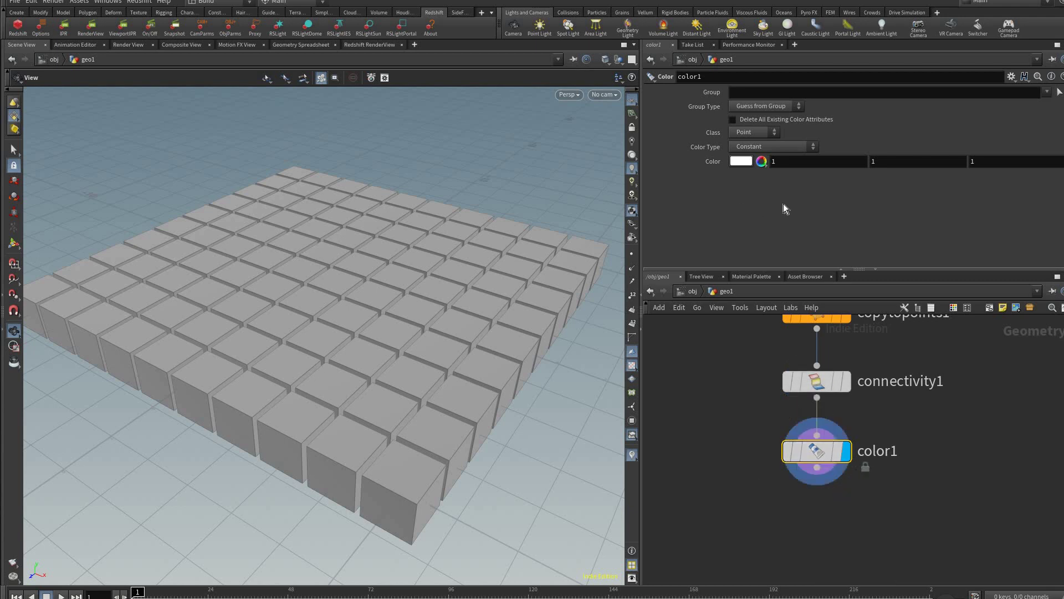
Set the Color node's Color Type to Random from Attribute, using the attribute class and a seed of 1.01.
{"action": "left_click", "coordinate": [776, 147]}
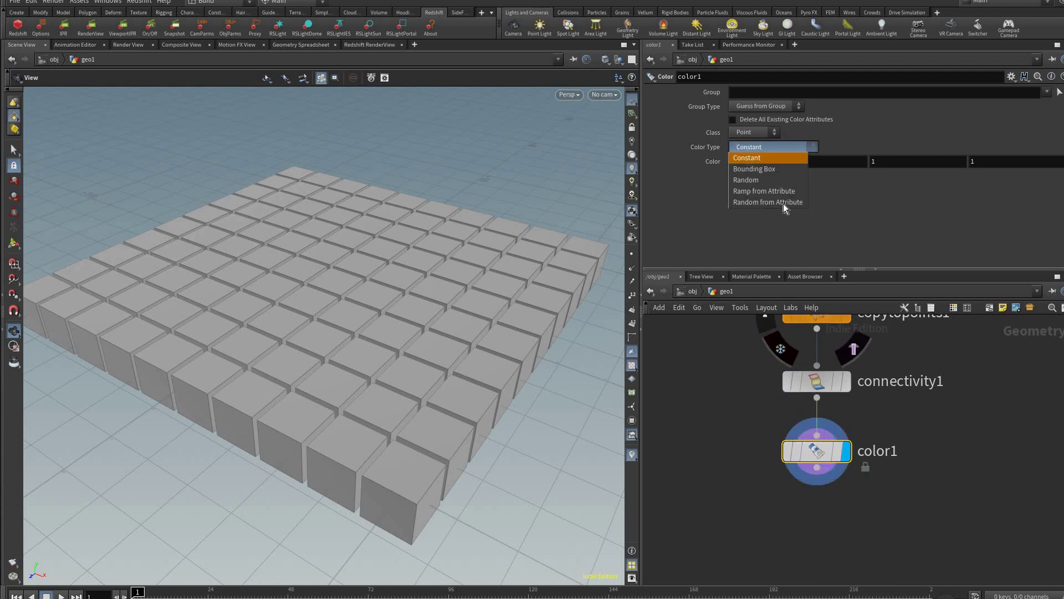
{"action": "key", "text": "Return"}
{"action": "left_click", "coordinate": [752, 179]}
{"action": "type", "text": "class"}
{"action": "key", "text": "Return"}
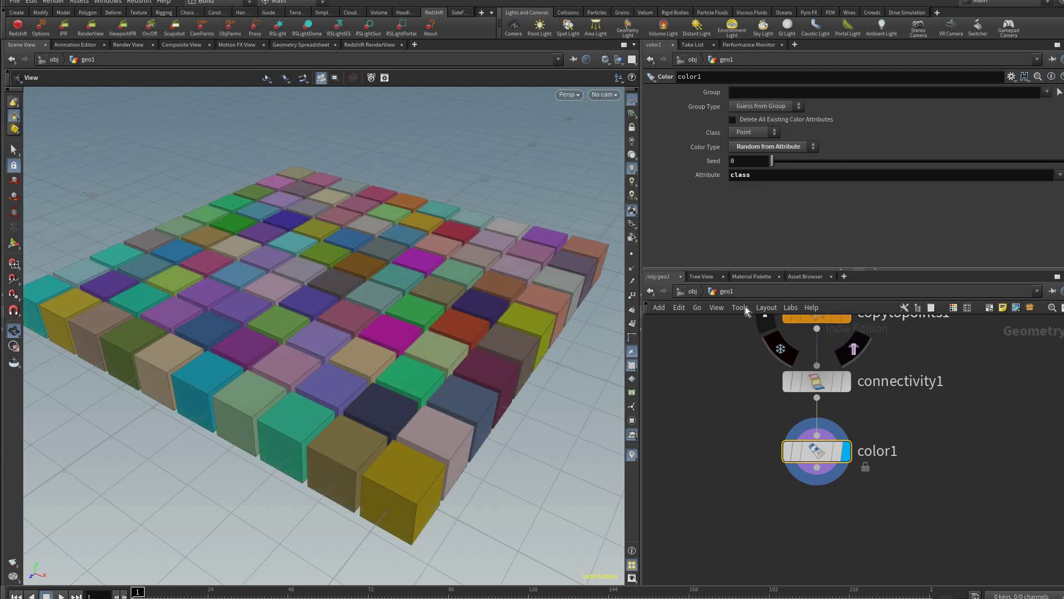
{"action": "left_click_drag", "start_coordinate": [772, 160], "coordinate": [801, 160]}
{"action": "middle_click_drag", "start_coordinate": [829, 458], "coordinate": [822, 430]}
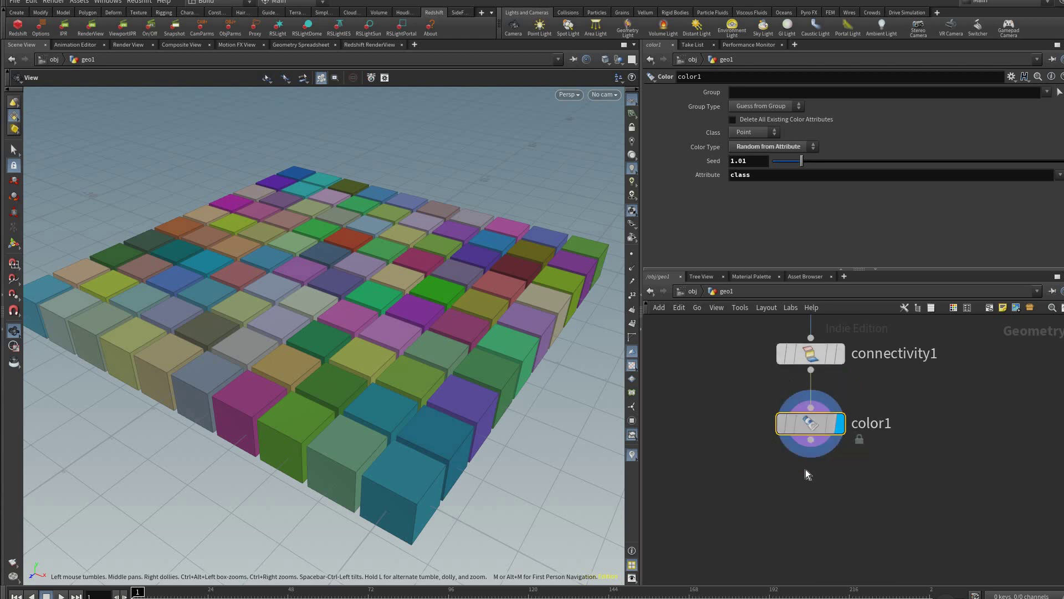
Tidy the node layout, then add an Attribute Wrangle wired after the Color node and display it.
{"action": "key", "text": "l"}
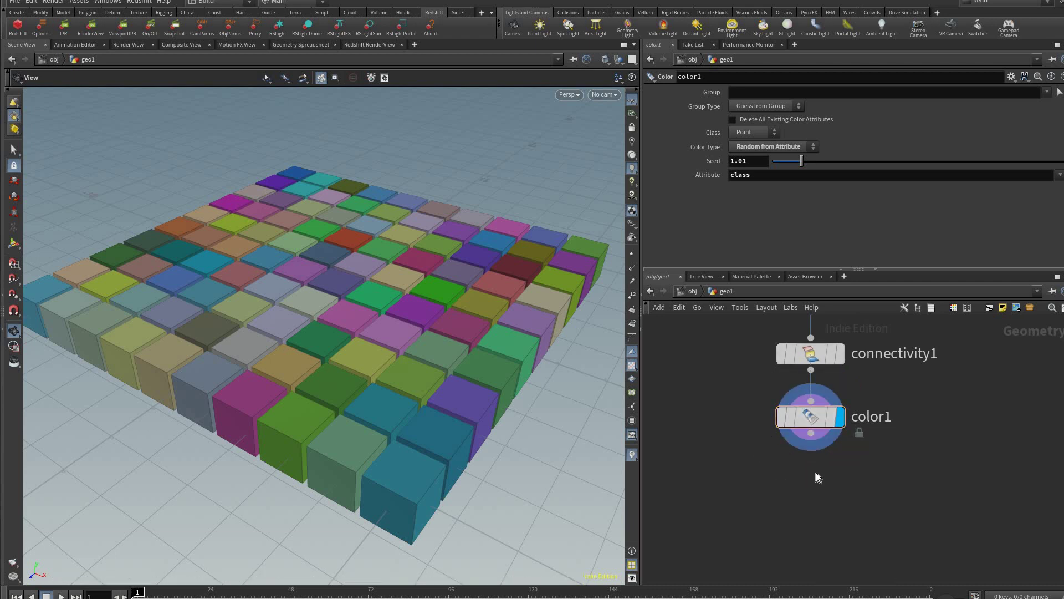
{"action": "key", "text": "Tab"}
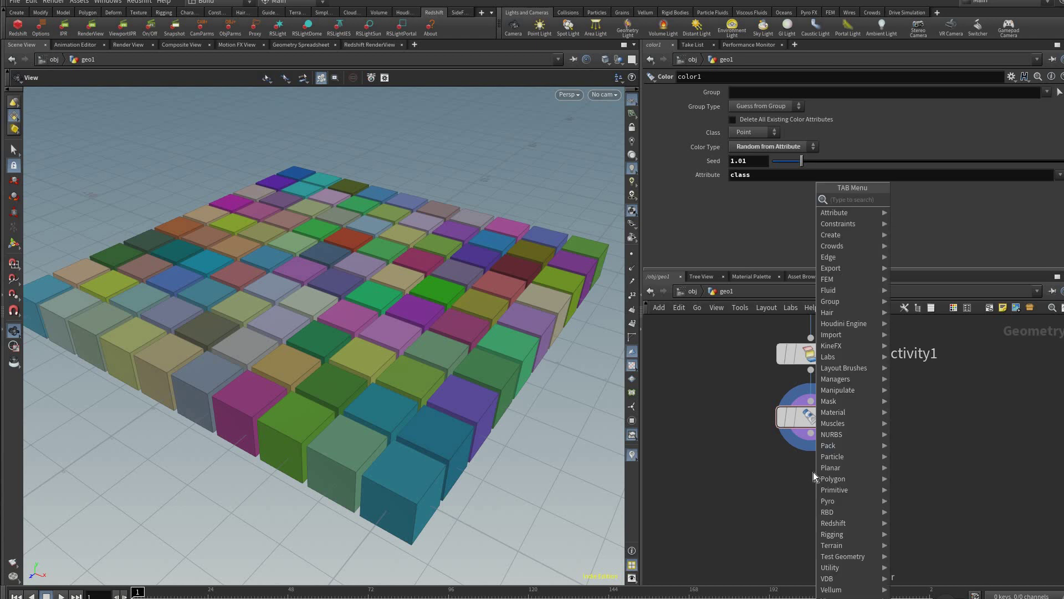
{"action": "type", "text": "aw"}
{"action": "key", "text": "Return"}
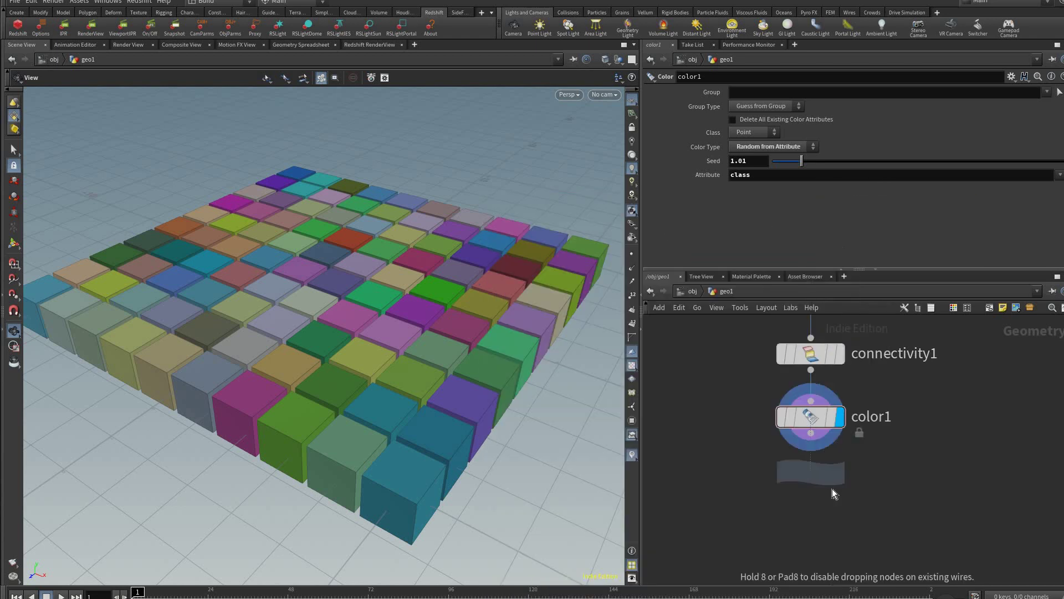
{"action": "left_click", "coordinate": [794, 472]}
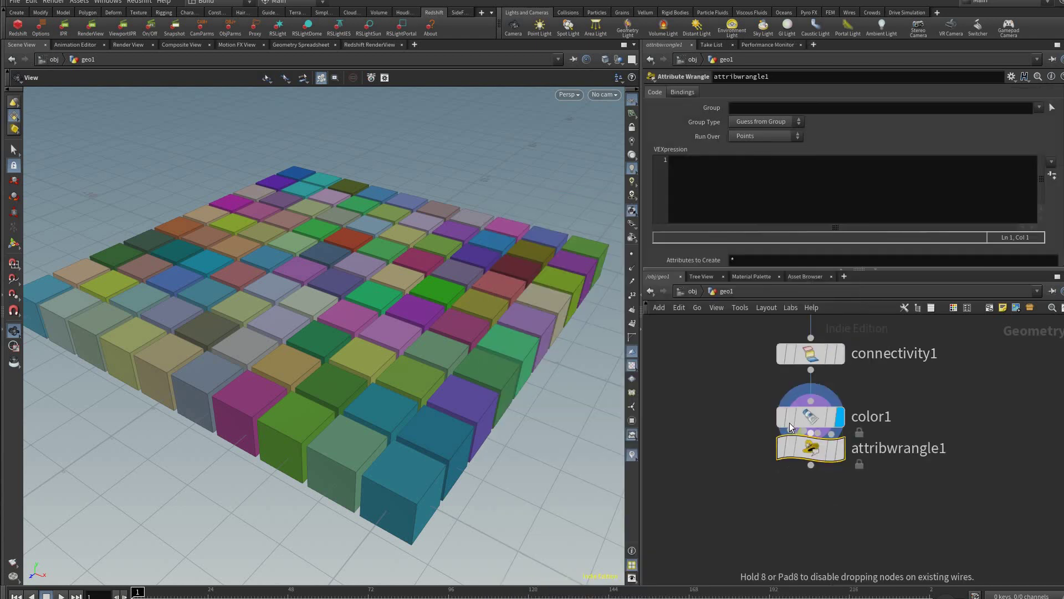
{"action": "key", "text": "r"}
{"action": "left_click", "coordinate": [710, 194]}
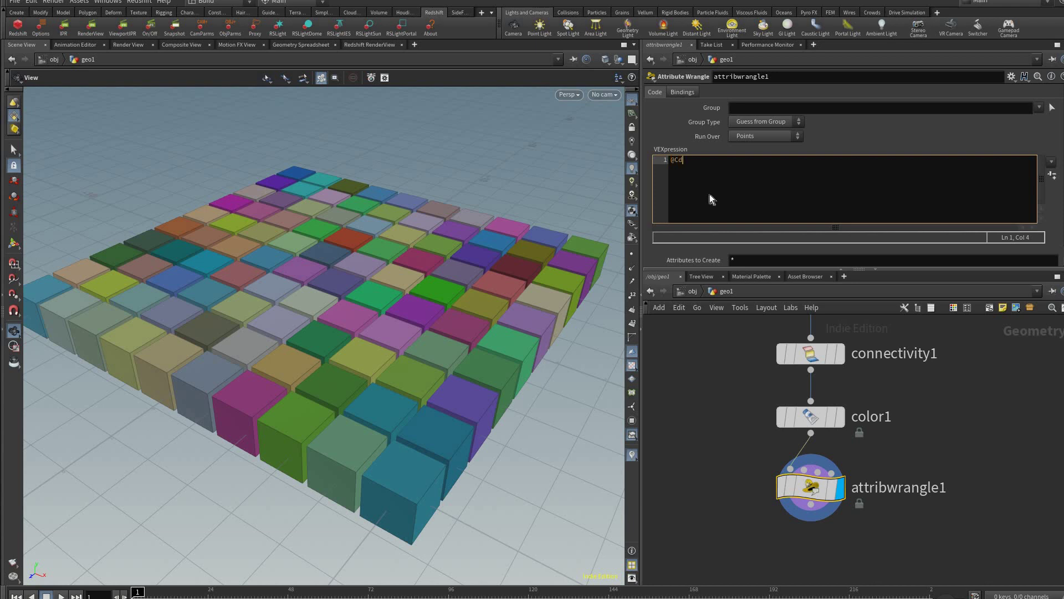
{"action": "type", "text": ".r"}
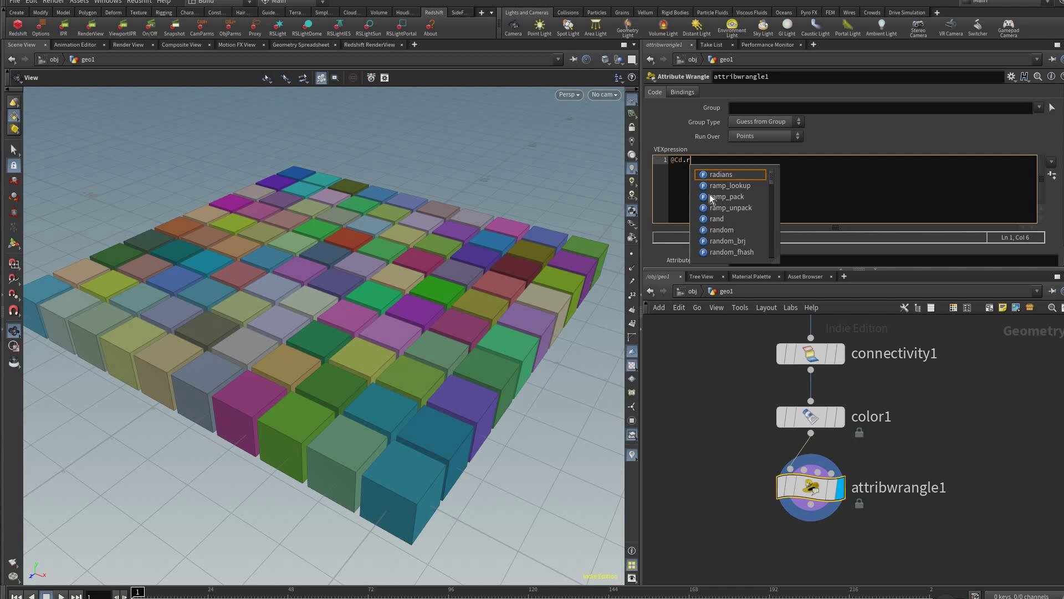
{"action": "type", "text": " ="}
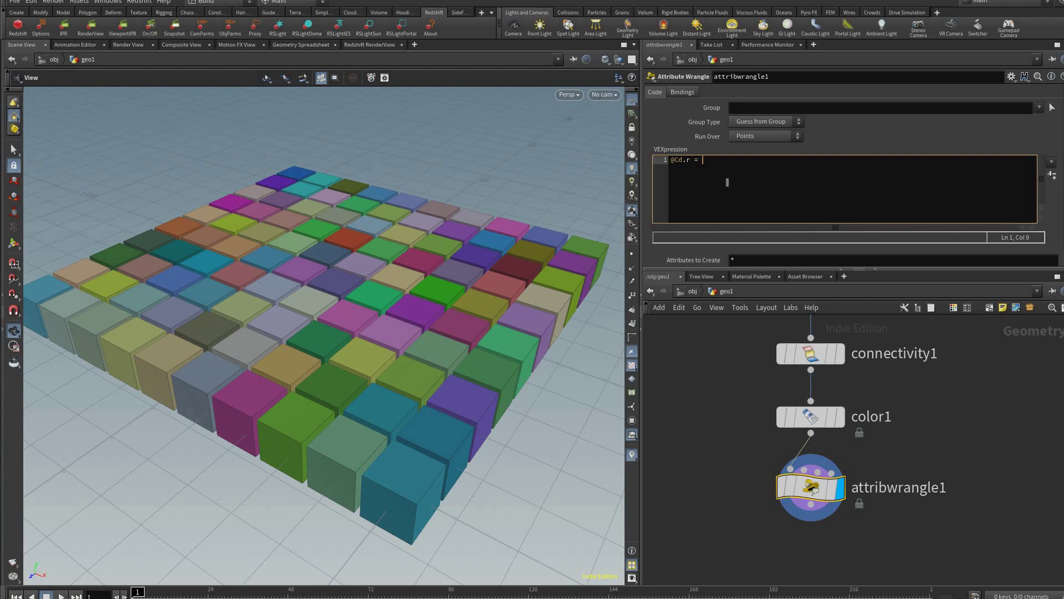
{"action": "type", "text": "@Cd.g = @Cd.b;"}
{"action": "key", "text": "Return"}
{"action": "left_click", "coordinate": [760, 361]}
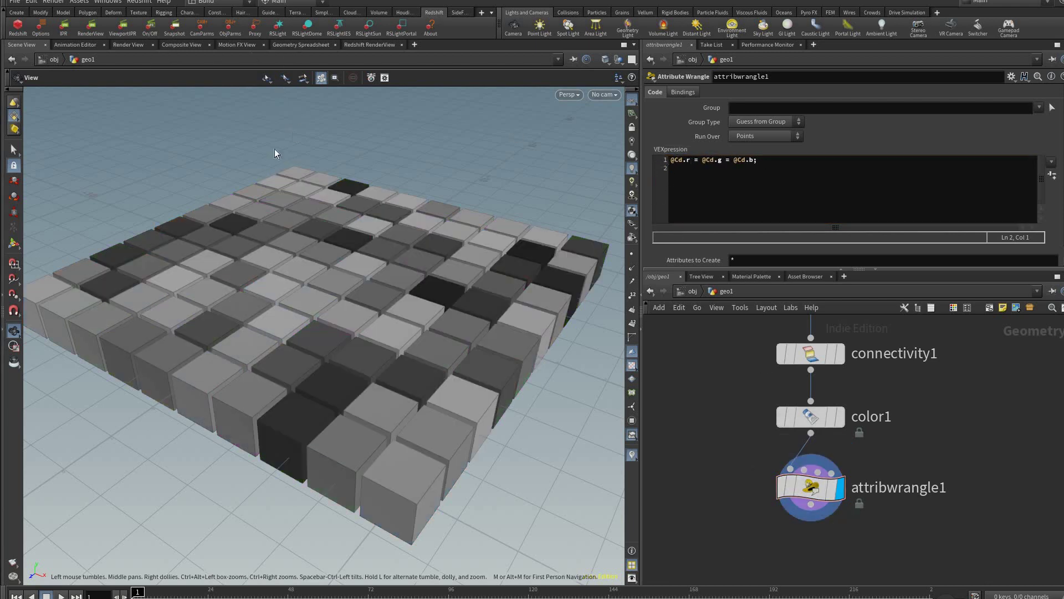
Compare the Cd values of the Color node and the wrangle in the Geometry Spreadsheet, then return to the Scene View with the wrangle displayed.
{"action": "left_click", "coordinate": [301, 45]}
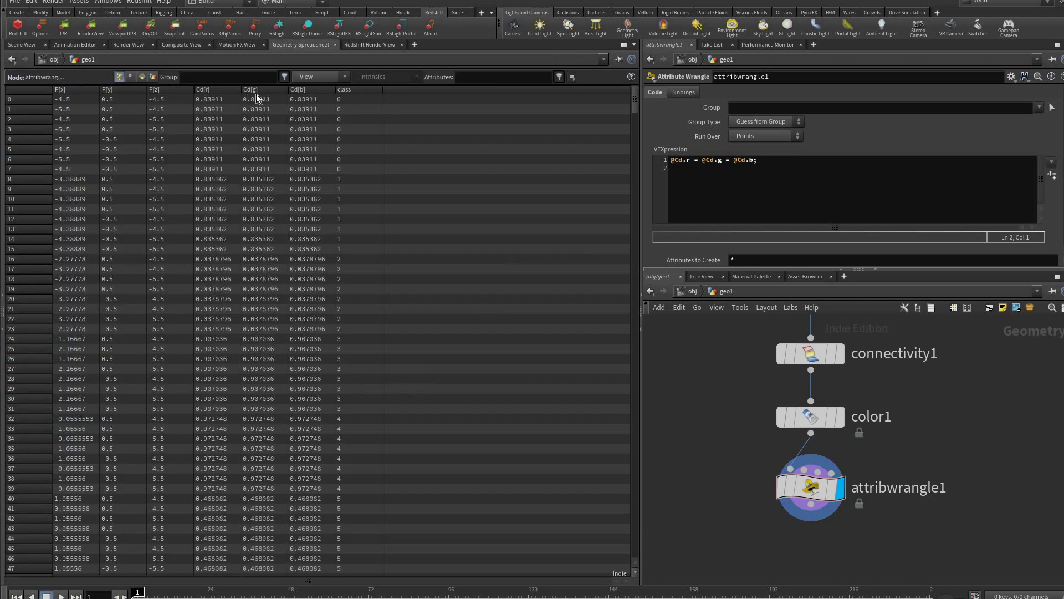
{"action": "left_click", "coordinate": [838, 417]}
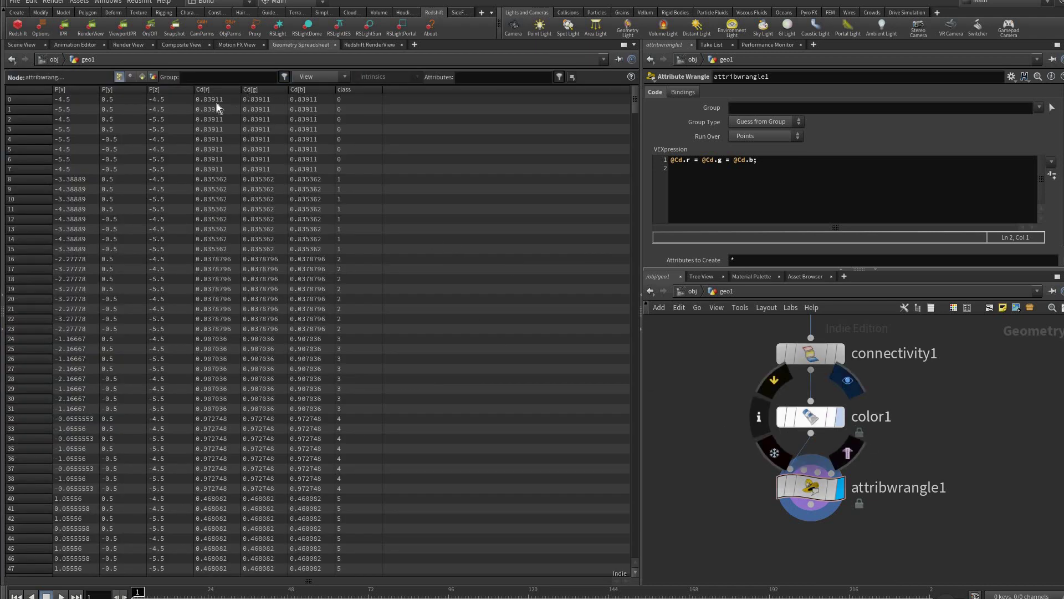
{"action": "left_click", "coordinate": [810, 417]}
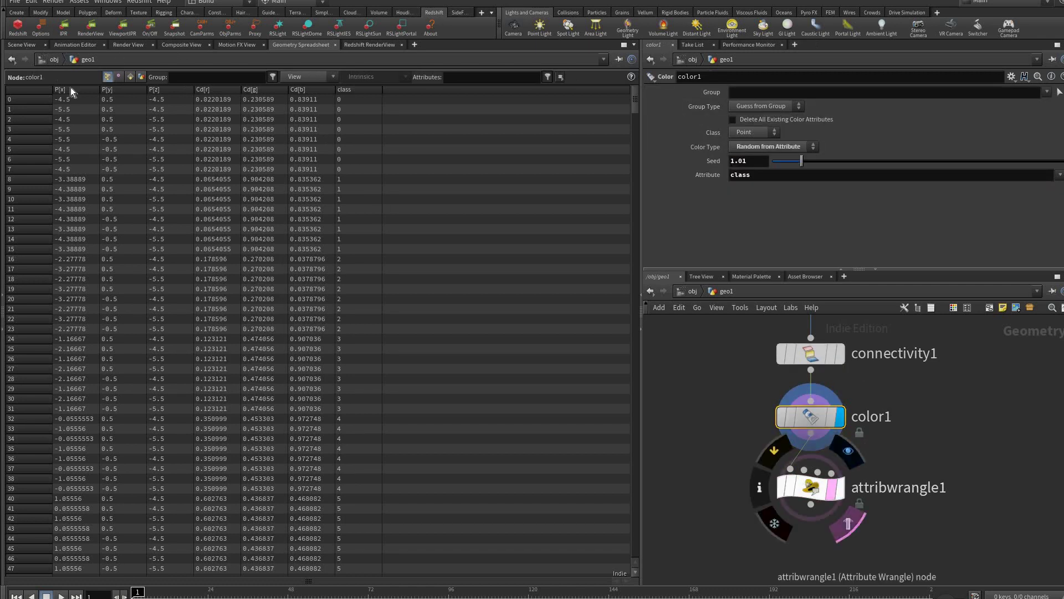
{"action": "left_click", "coordinate": [840, 487]}
{"action": "left_click", "coordinate": [798, 489]}
{"action": "left_click", "coordinate": [21, 44]}
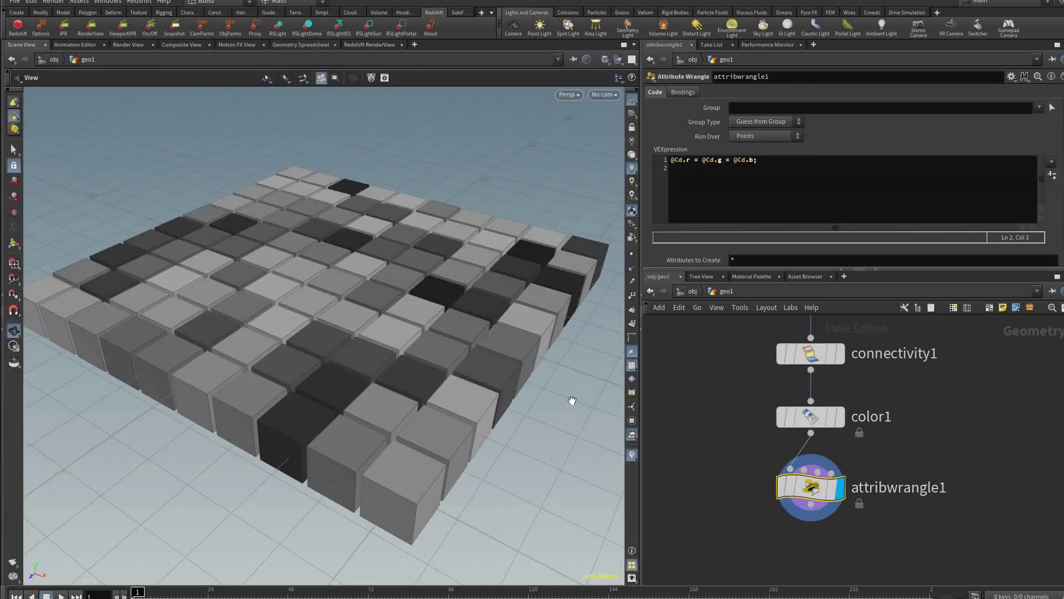
Add a Material node wired after the Attribute Wrangle and display it.
{"action": "key", "text": "h"}
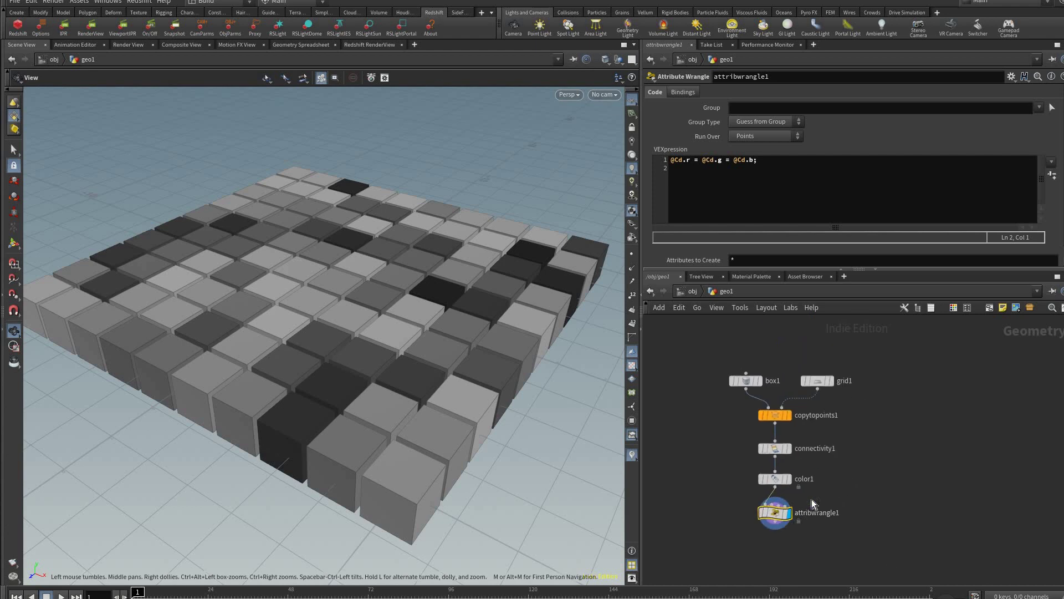
{"action": "key", "text": "Tab"}
{"action": "type", "text": "mat"}
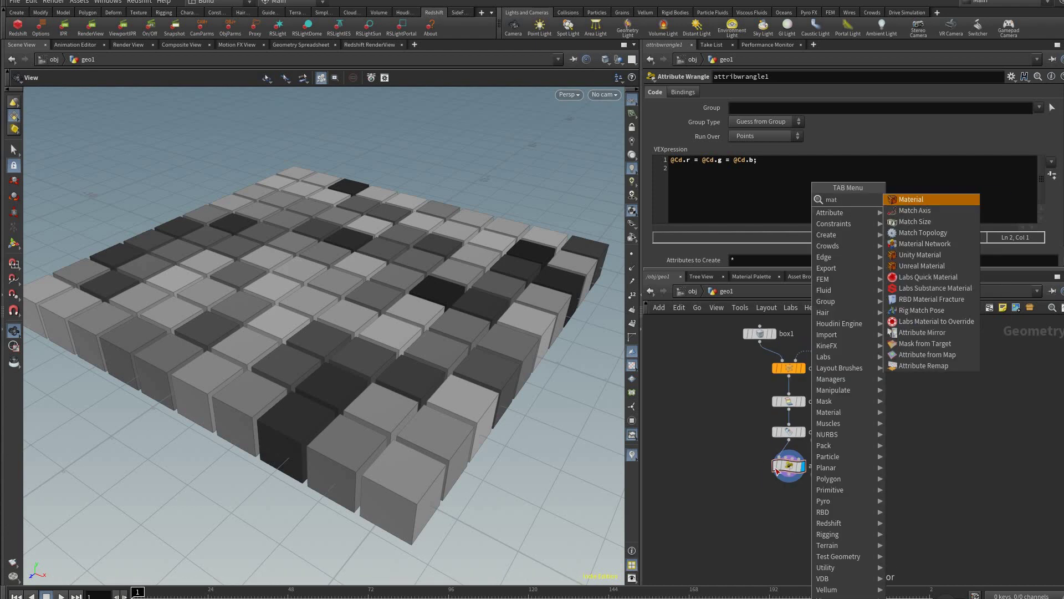
{"action": "key", "text": "Return"}
{"action": "scroll", "coordinate": [797, 523], "scroll_direction": "up", "scroll_amount": 3}
{"action": "left_click", "coordinate": [780, 524]}
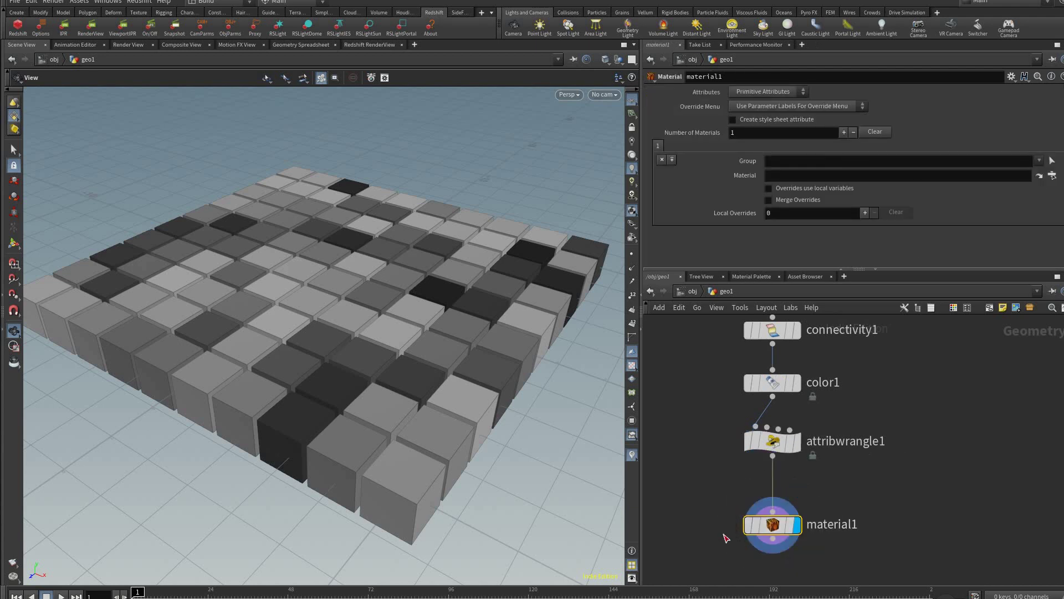
Add a Material Network node beside the geometry node chain.
{"action": "middle_click_drag", "start_coordinate": [973, 445], "coordinate": [920, 442]}
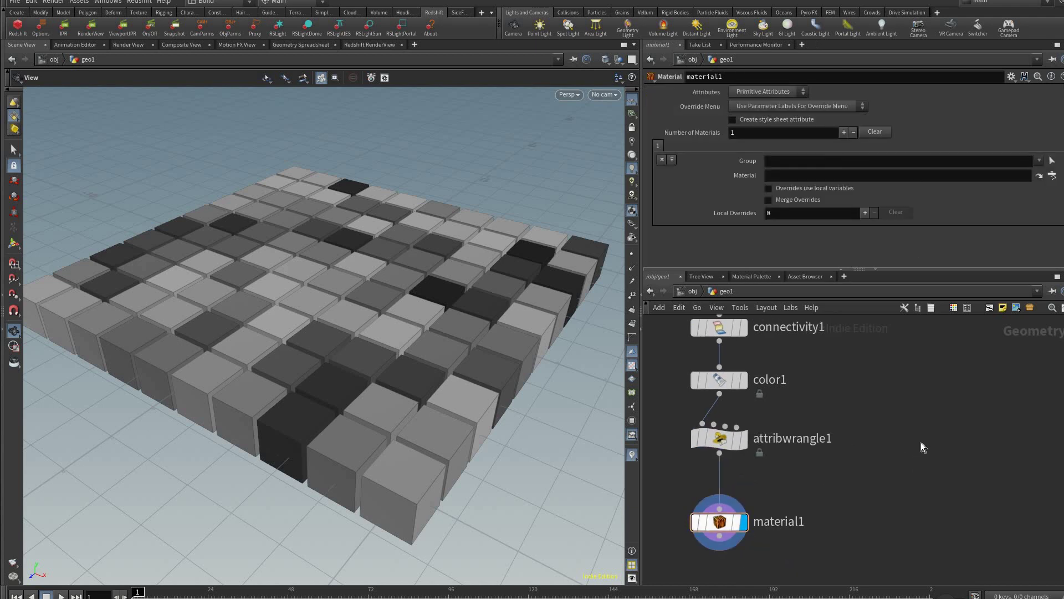
{"action": "key", "text": "Tab"}
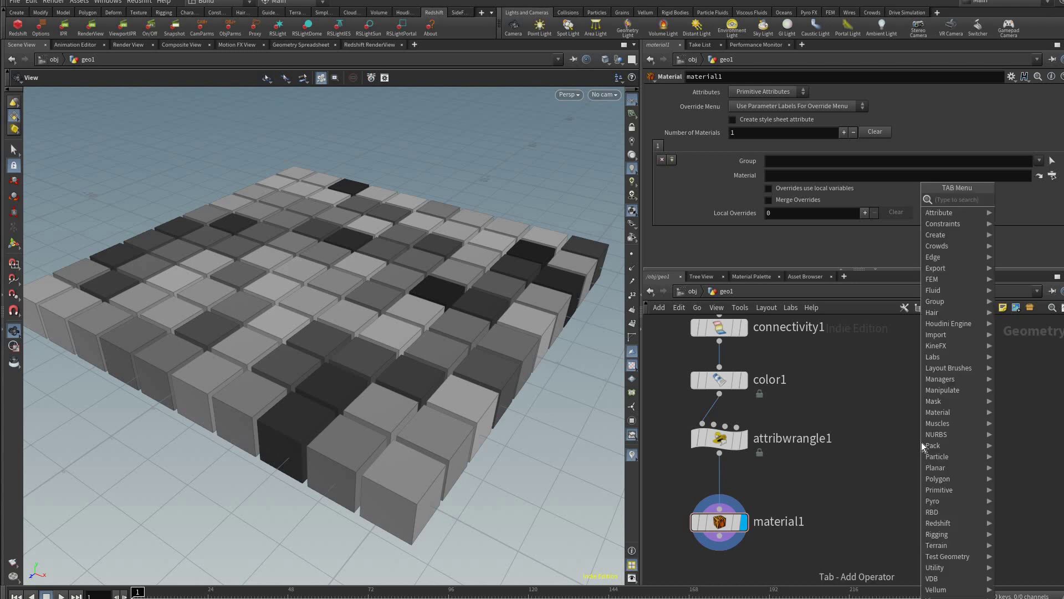
{"action": "type", "text": "matnet"}
{"action": "key", "text": "Return"}
Set the Material node's material path to /obj/geo1/matnet1/bob.
{"action": "left_click", "coordinate": [726, 524]}
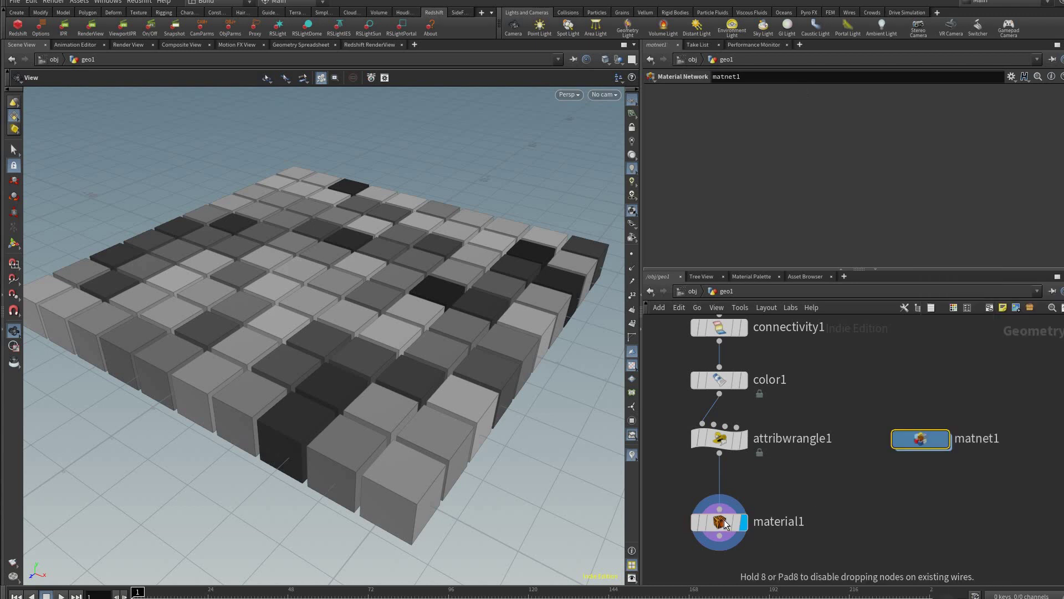
{"action": "left_click", "coordinate": [719, 521]}
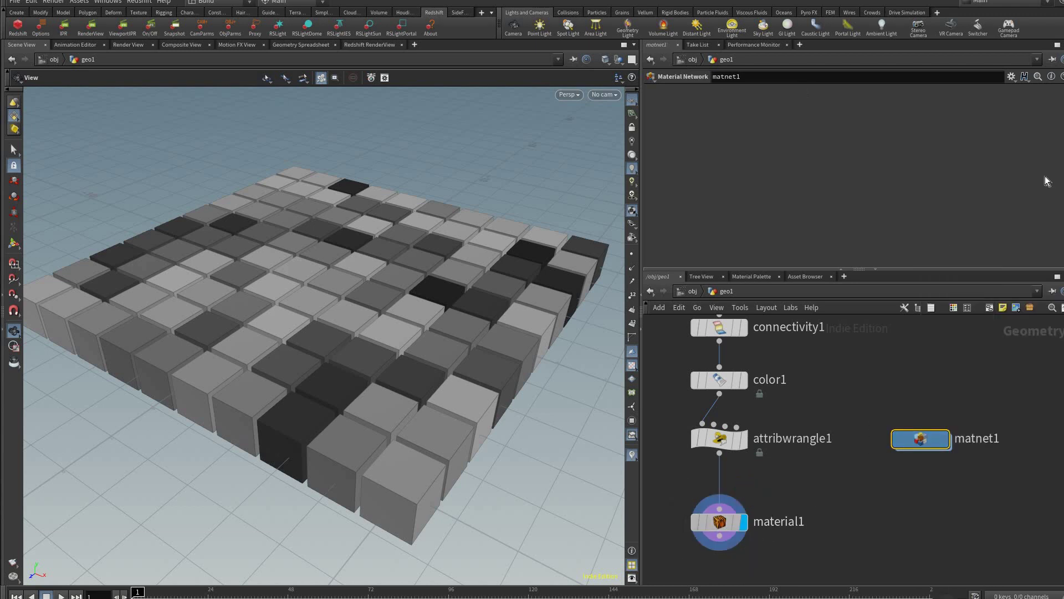
{"action": "left_click", "coordinate": [1052, 175]}
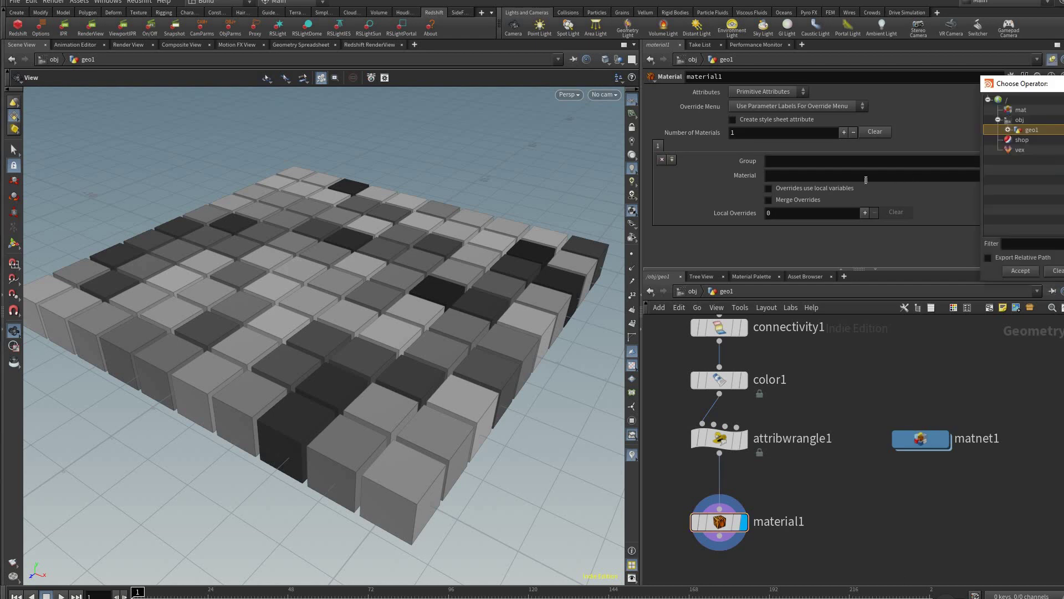
{"action": "key", "text": "Right"}
{"action": "key", "text": "Down"}
{"action": "key", "text": "Return"}
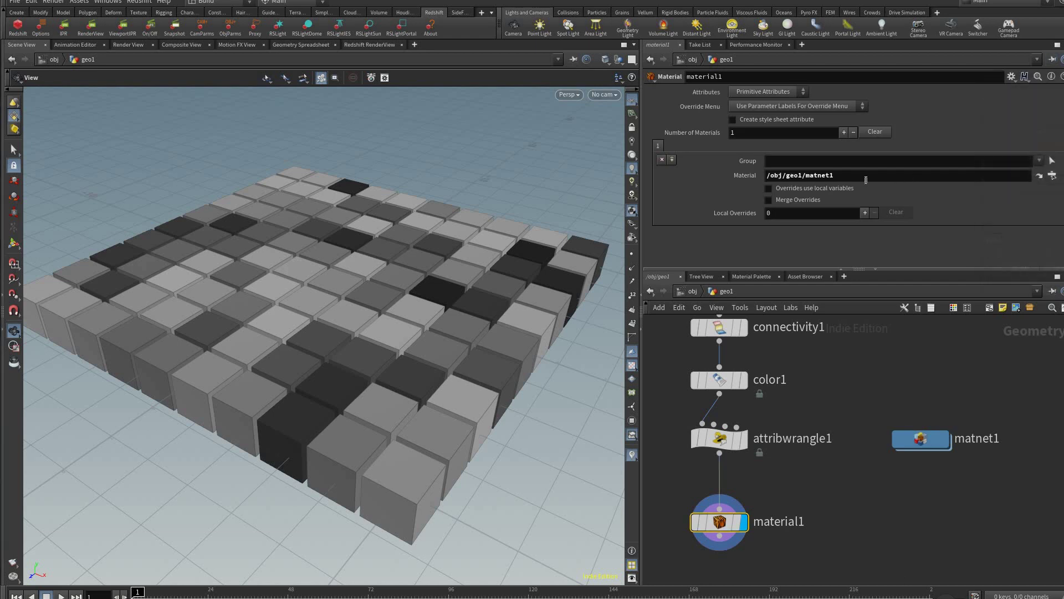
{"action": "left_click", "coordinate": [867, 180]}
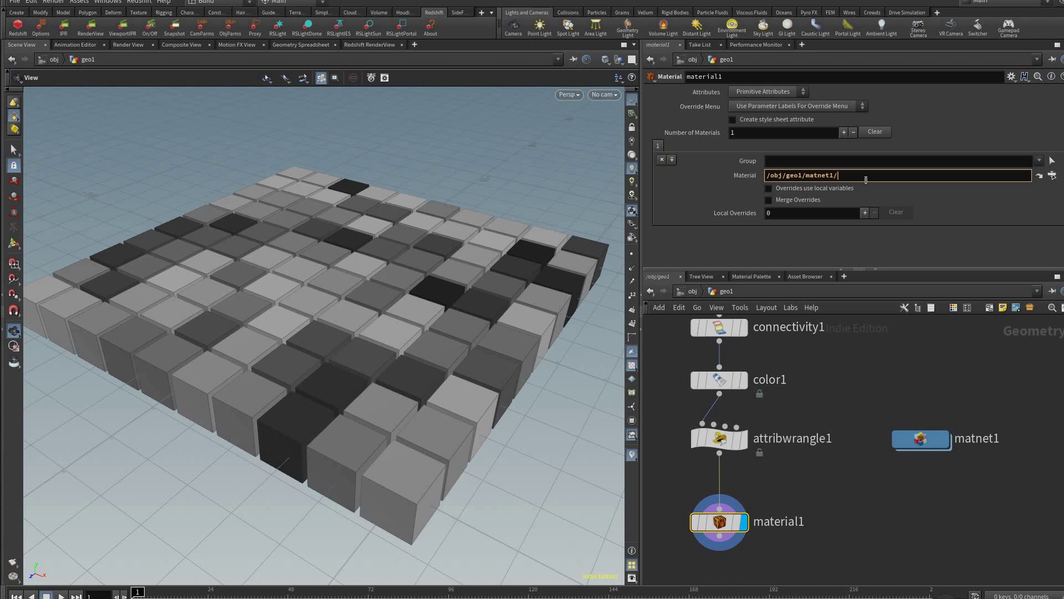
{"action": "type", "text": "bob"}
{"action": "key", "text": "Return"}
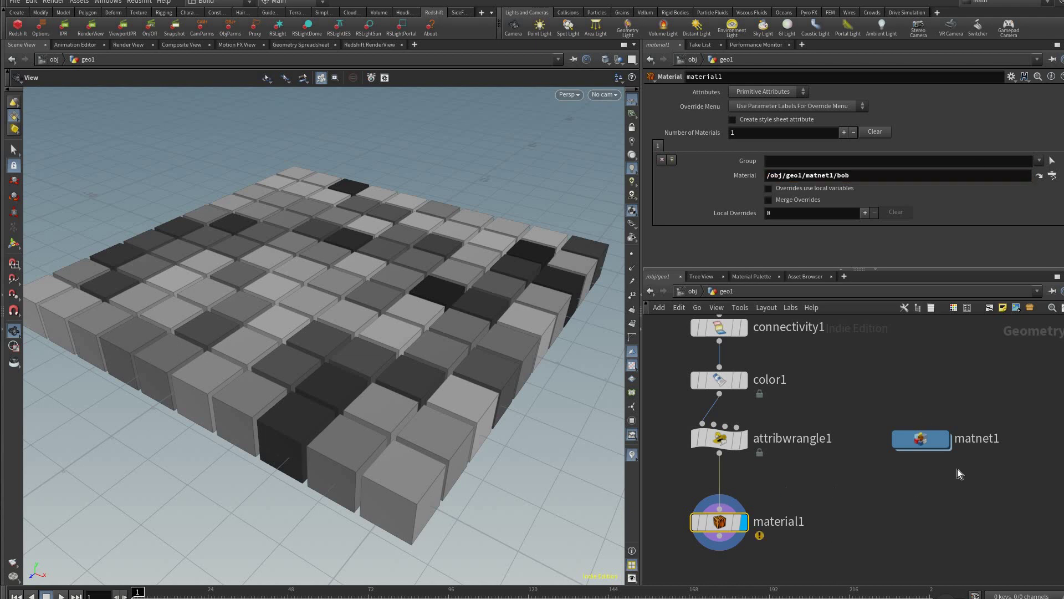
Inside the material network, add an RS Material Builder and rename it bob.
{"action": "middle_click_drag", "start_coordinate": [834, 455], "coordinate": [862, 448]}
{"action": "double_click", "coordinate": [949, 432]}
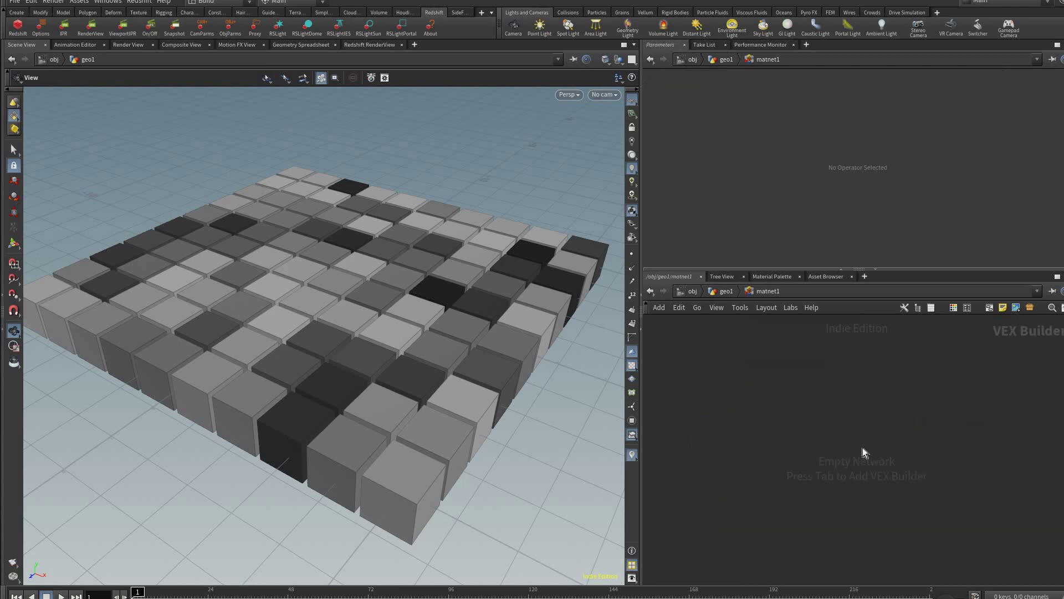
{"action": "key", "text": "Tab"}
{"action": "type", "text": "mat bui"}
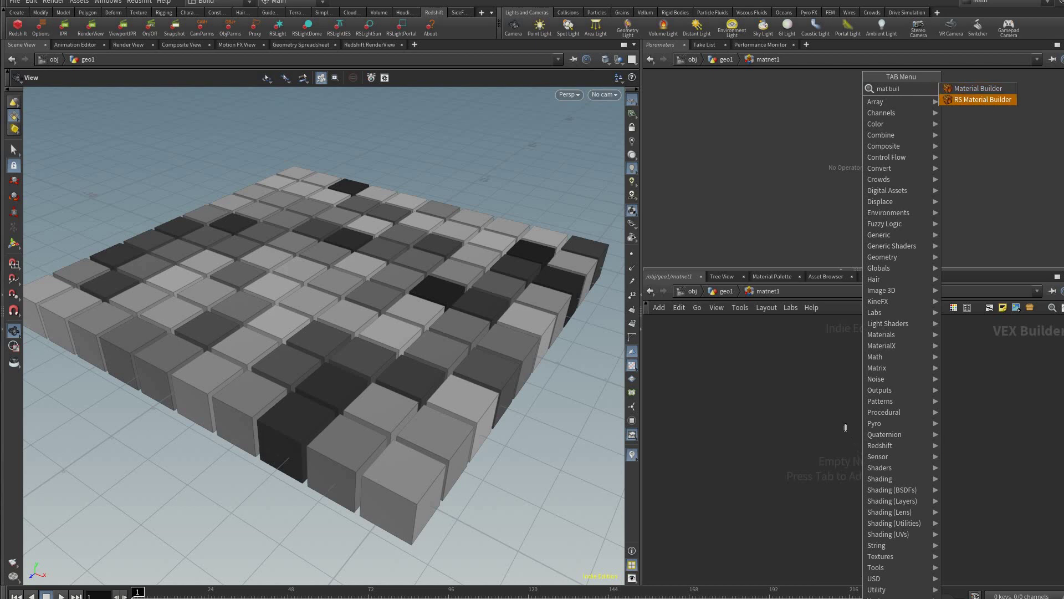
{"action": "key", "text": "Return"}
{"action": "left_click", "coordinate": [907, 420]}
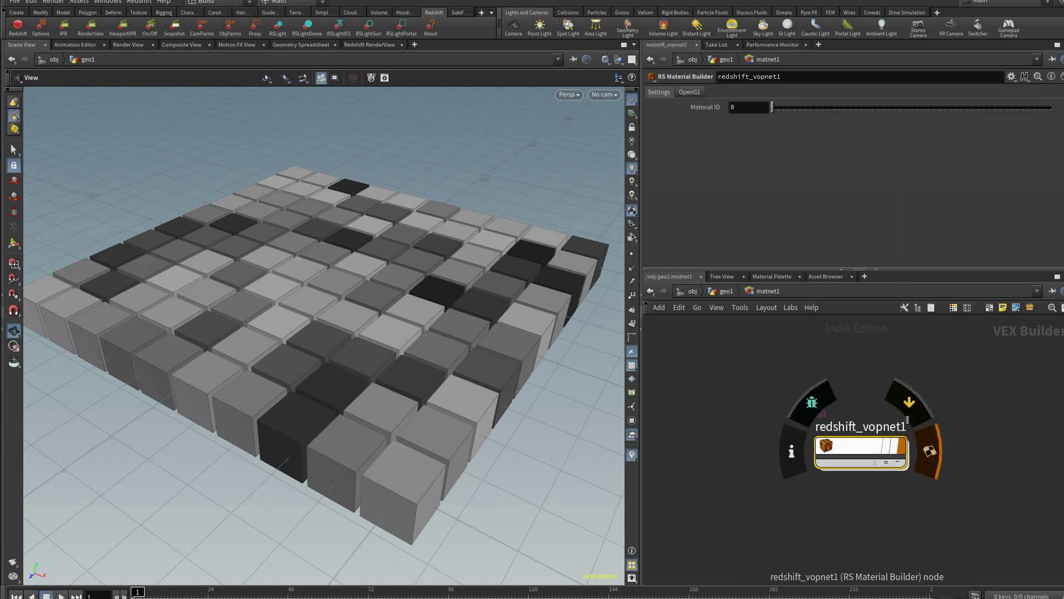
{"action": "double_click", "coordinate": [907, 419]}
{"action": "type", "text": "bob"}
{"action": "key", "text": "Return"}
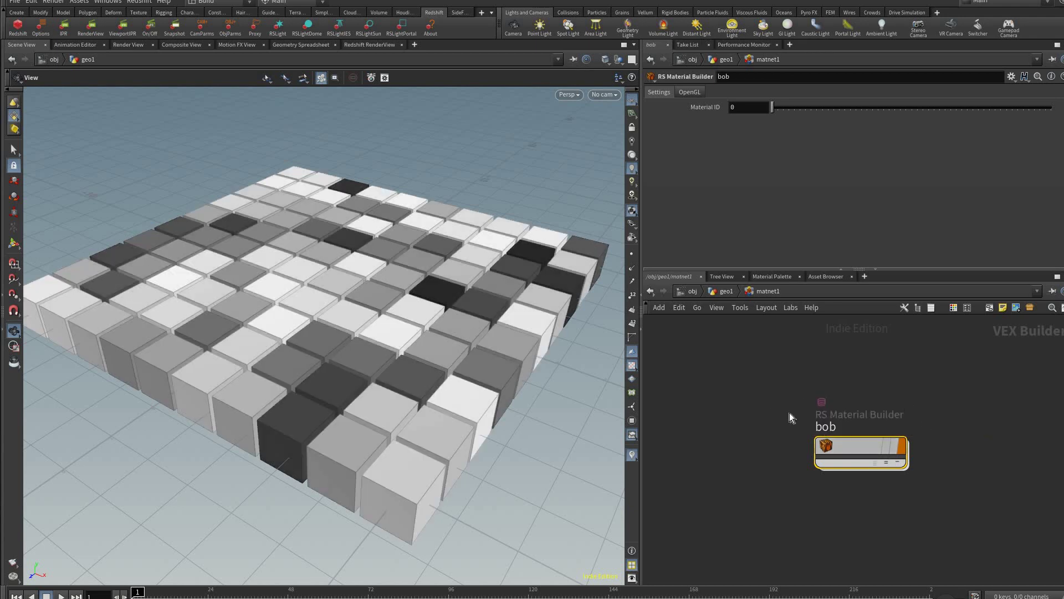
Go inside the bob material builder and set Material1's reflection roughness to 1.
{"action": "key", "text": "i"}
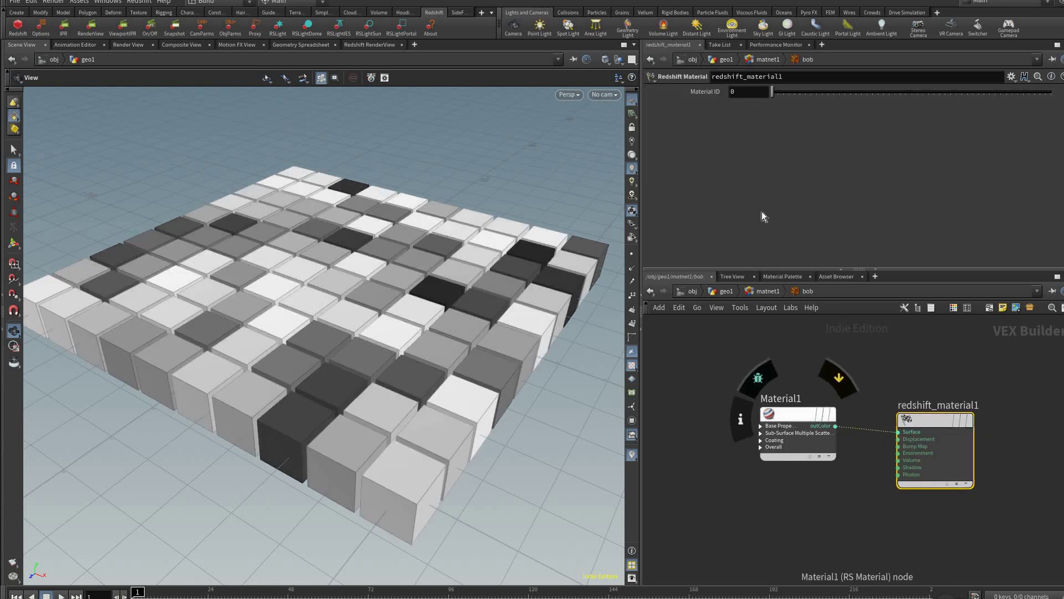
{"action": "left_click", "coordinate": [797, 413]}
{"action": "scroll", "coordinate": [721, 205], "scroll_direction": "up", "scroll_amount": 3}
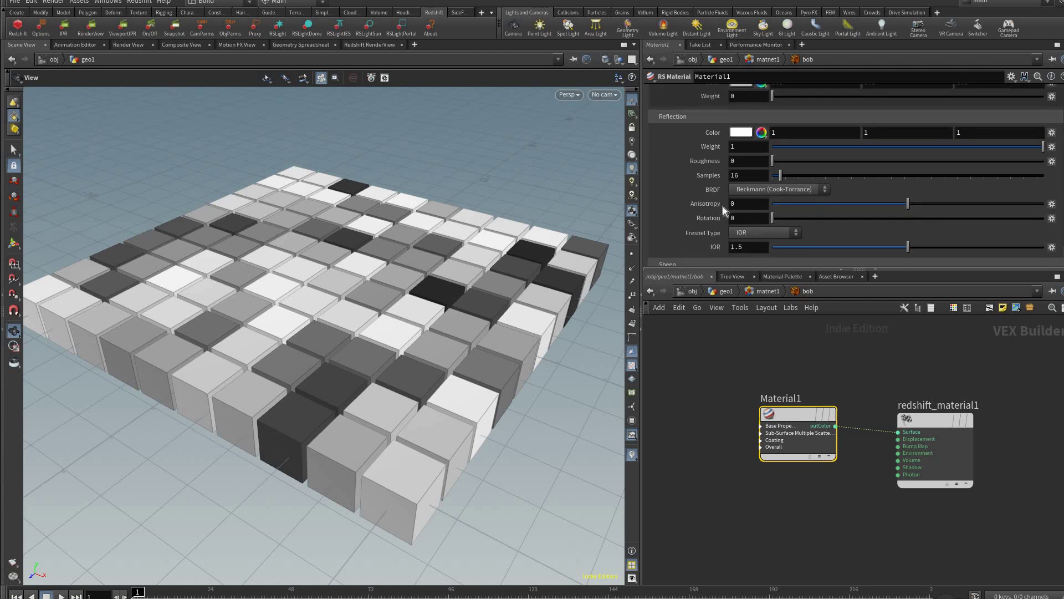
{"action": "scroll", "coordinate": [779, 224], "scroll_direction": "down", "scroll_amount": 3}
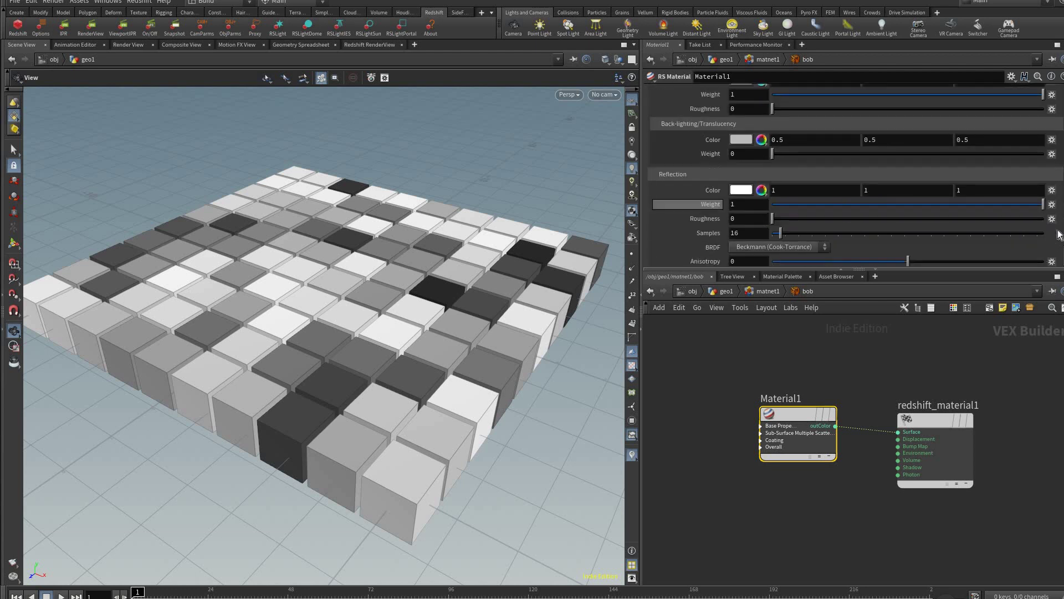
{"action": "left_click_drag", "start_coordinate": [707, 222], "coordinate": [962, 414]}
Expand Material1's Base Properties inputs and make room for nodes ahead of it.
{"action": "left_click_drag", "start_coordinate": [792, 413], "coordinate": [752, 420]}
{"action": "left_click", "coordinate": [822, 420]}
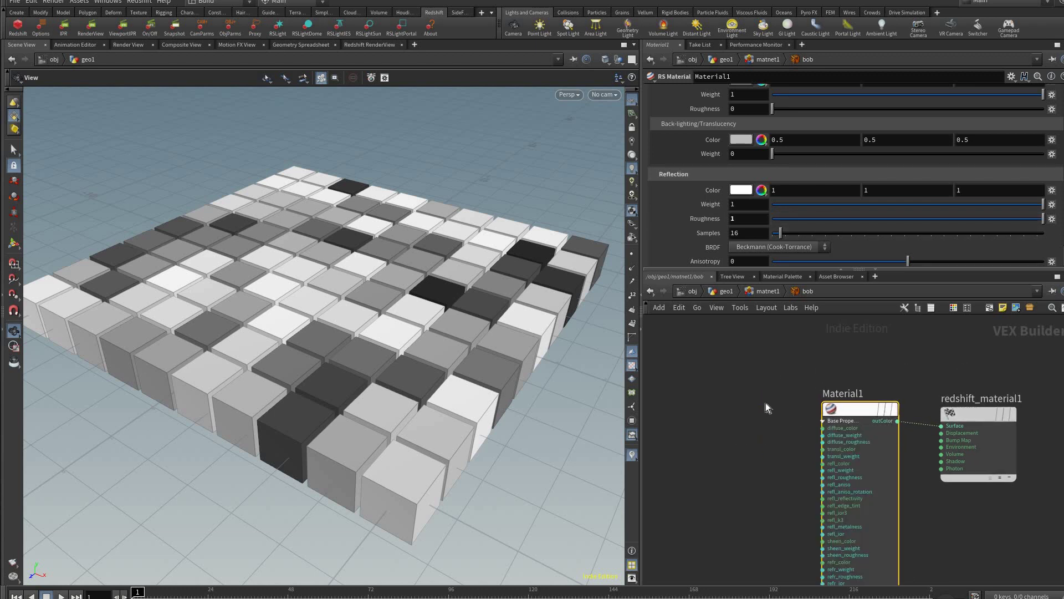
{"action": "left_click_drag", "start_coordinate": [854, 408], "coordinate": [850, 407]}
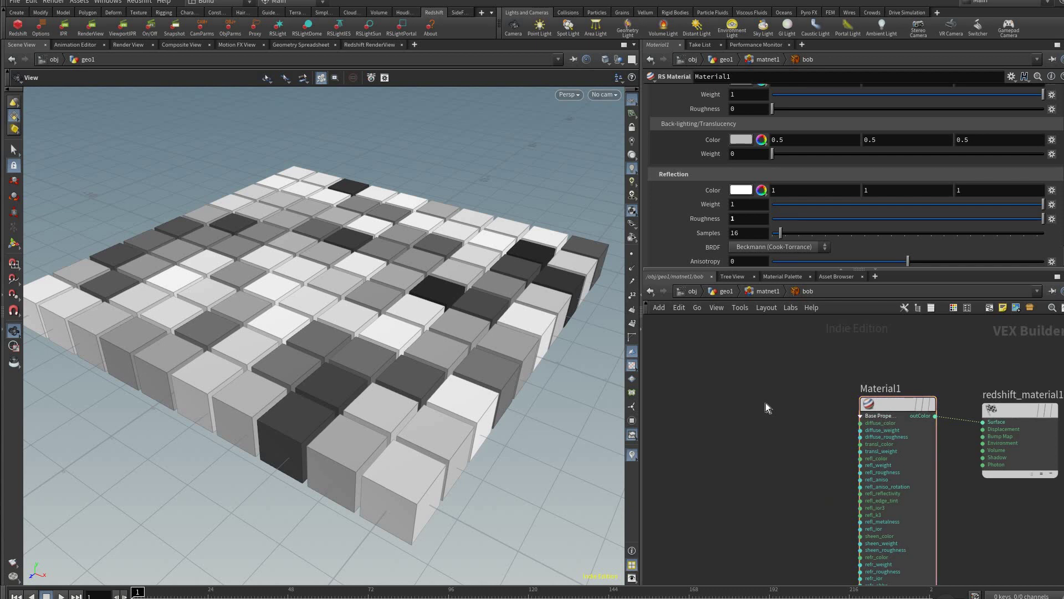
Add an RS Texture node ahead of Material1 and load RandomizedlogicinMaterialsTextureTest.jpg from W:/TomsTutorials as its image file.
{"action": "key", "text": "Tab"}
{"action": "type", "text": "s"}
{"action": "key", "text": "BackSpace"}
{"action": "type", "text": "rste"}
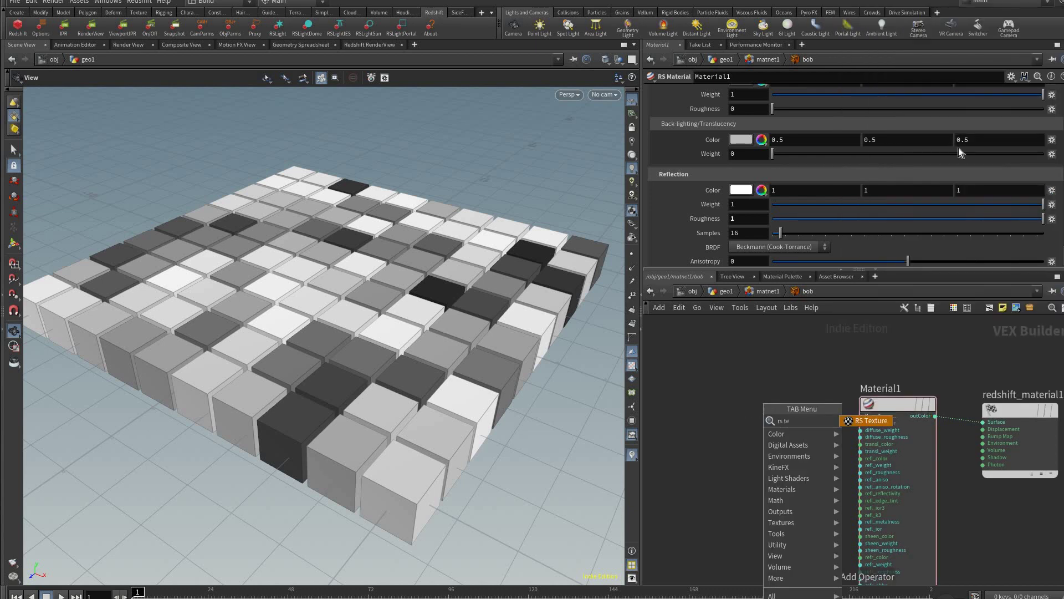
{"action": "key", "text": "Return"}
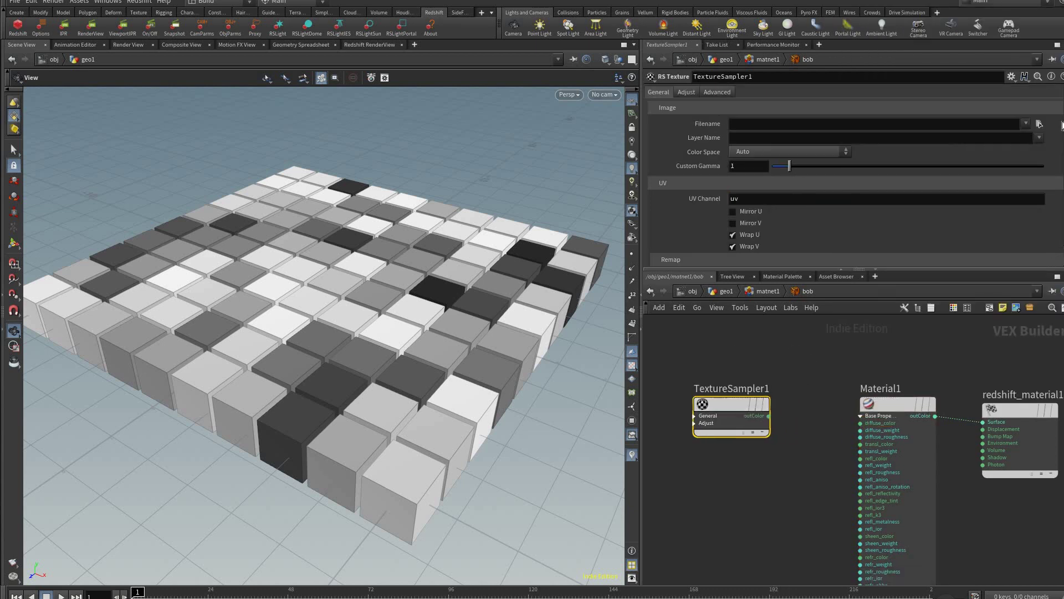
{"action": "left_click", "coordinate": [1026, 123]}
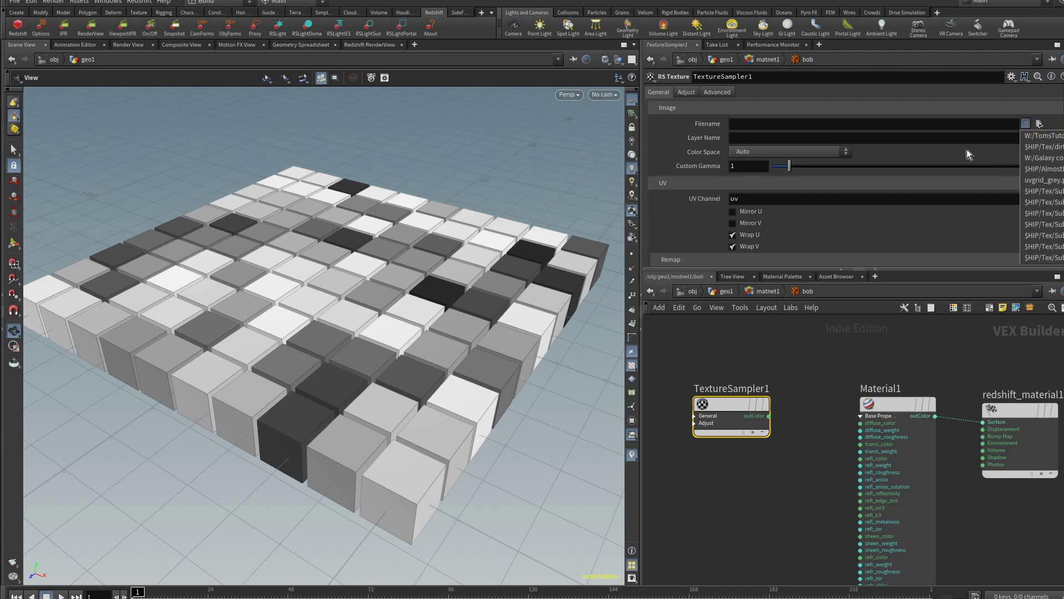
{"action": "left_click", "coordinate": [1039, 124]}
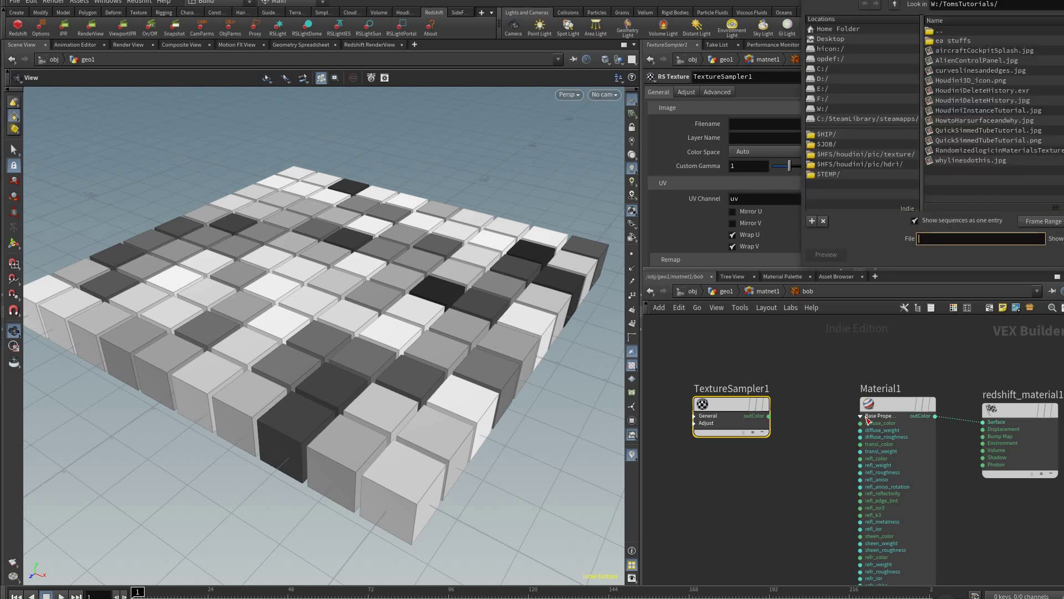
{"action": "double_click", "coordinate": [979, 150]}
Connect the texture sampler's color output to Material1's diffuse_color and leave a wider gap between the two nodes.
{"action": "left_click_drag", "start_coordinate": [769, 416], "coordinate": [860, 423]}
{"action": "left_click_drag", "start_coordinate": [732, 405], "coordinate": [739, 406]}
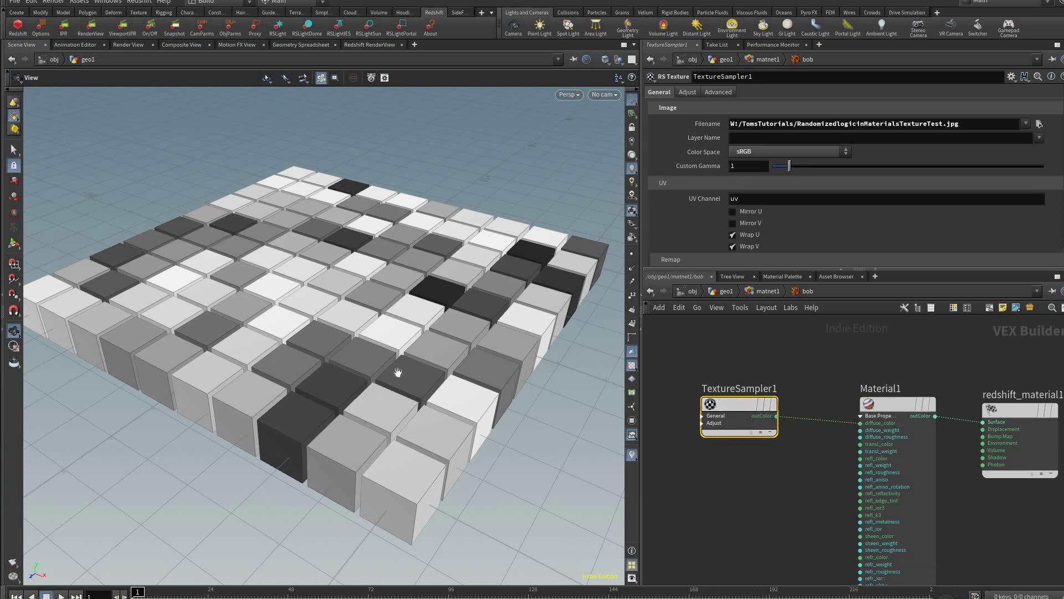
{"action": "middle_click_drag", "start_coordinate": [815, 485], "coordinate": [965, 465]}
{"action": "left_click_drag", "start_coordinate": [890, 383], "coordinate": [767, 383]}
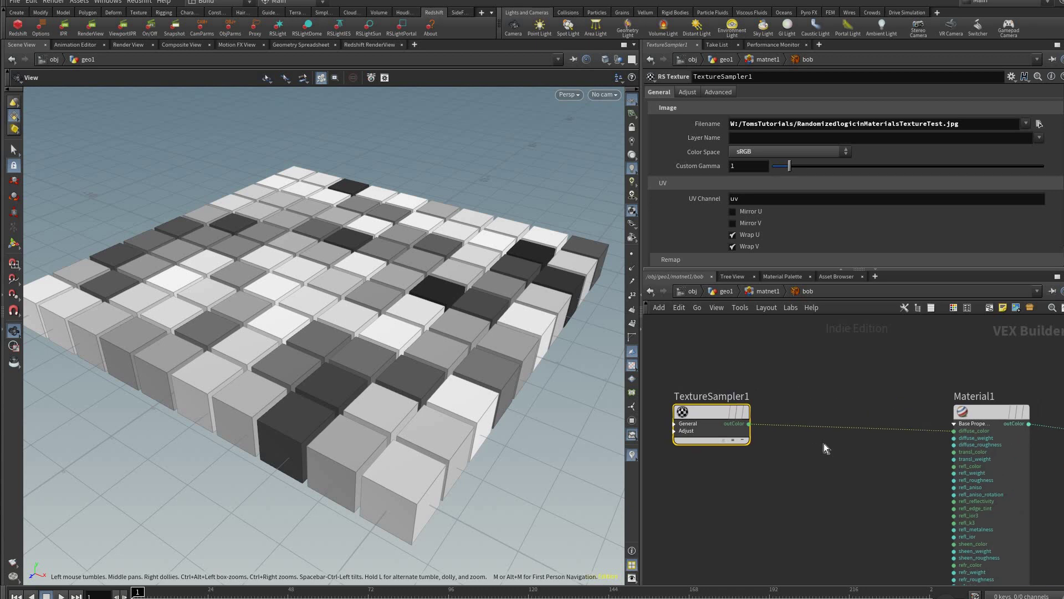
Insert an RS TriPlanar node between the texture sampler and Material1's diffuse_color, and line up the nodes.
{"action": "key", "text": "Tab"}
{"action": "type", "text": "swi"}
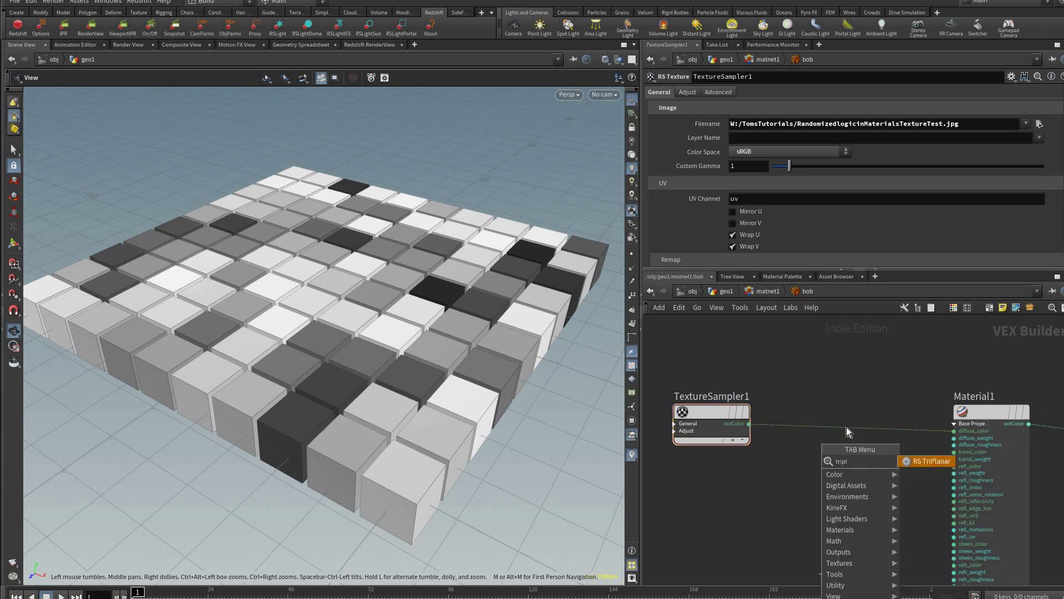
{"action": "key", "text": "Return"}
{"action": "left_click", "coordinate": [849, 418]}
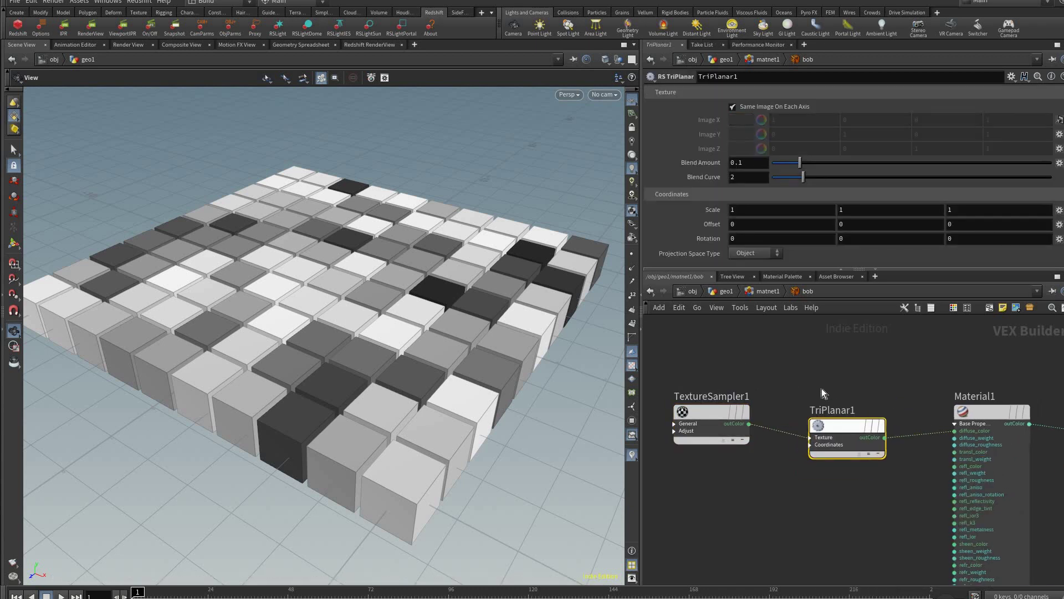
{"action": "left_click_drag", "start_coordinate": [843, 397], "coordinate": [839, 397]}
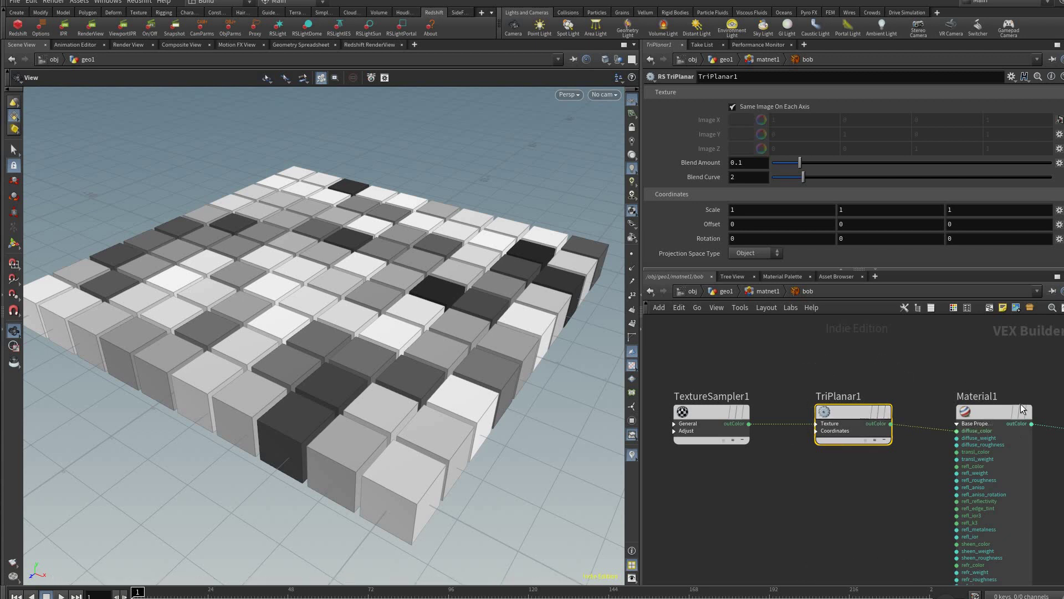
{"action": "left_click_drag", "start_coordinate": [1021, 408], "coordinate": [1025, 401]}
{"action": "middle_click_drag", "start_coordinate": [796, 414], "coordinate": [699, 414]}
{"action": "left_click_drag", "start_coordinate": [1015, 419], "coordinate": [1022, 405]}
{"action": "middle_click_drag", "start_coordinate": [678, 397], "coordinate": [723, 388]}
{"action": "middle_click_drag", "start_coordinate": [914, 378], "coordinate": [987, 353]}
{"action": "middle_click_drag", "start_coordinate": [874, 383], "coordinate": [925, 372]}
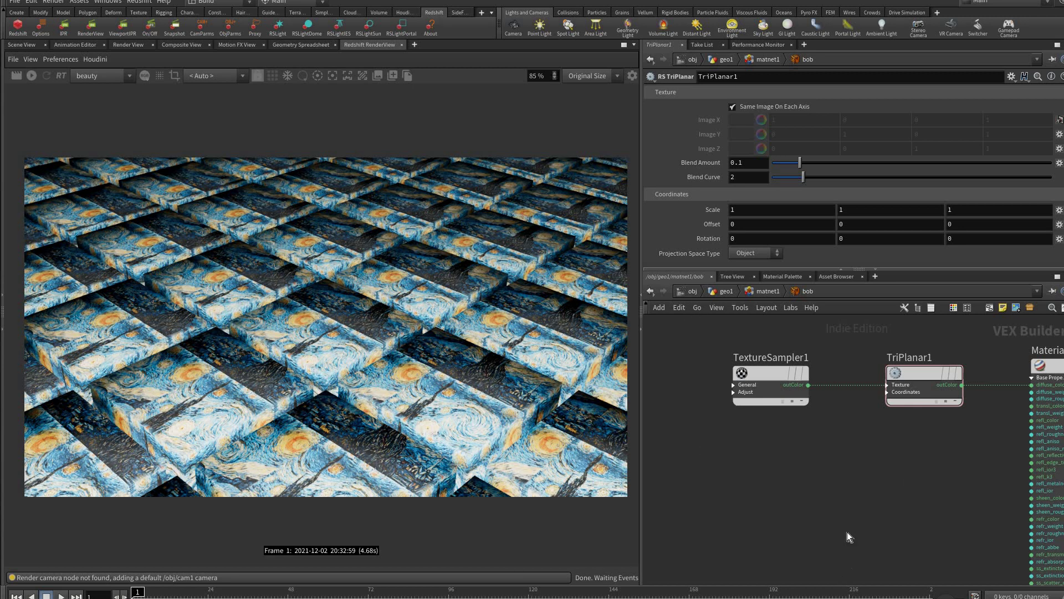
Return to the geo1 network, insert a Normal node between attribwrangle1 and material1, and restart the Redshift render.
{"action": "key", "text": "u"}
{"action": "key", "text": "u"}
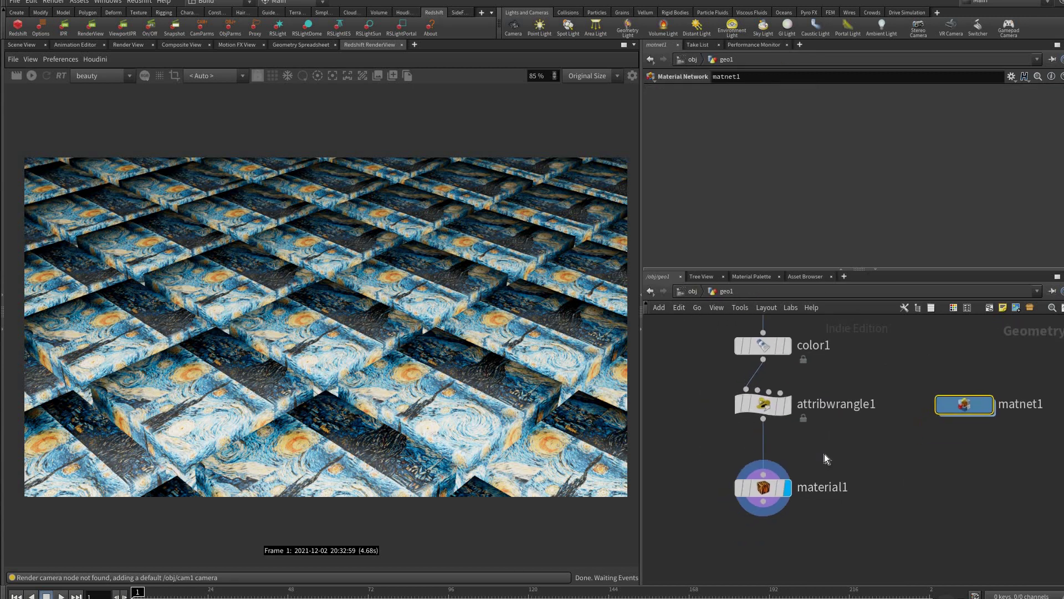
{"action": "left_click", "coordinate": [824, 453]}
{"action": "key", "text": "Tab"}
{"action": "type", "text": "null"}
{"action": "key", "text": "Return"}
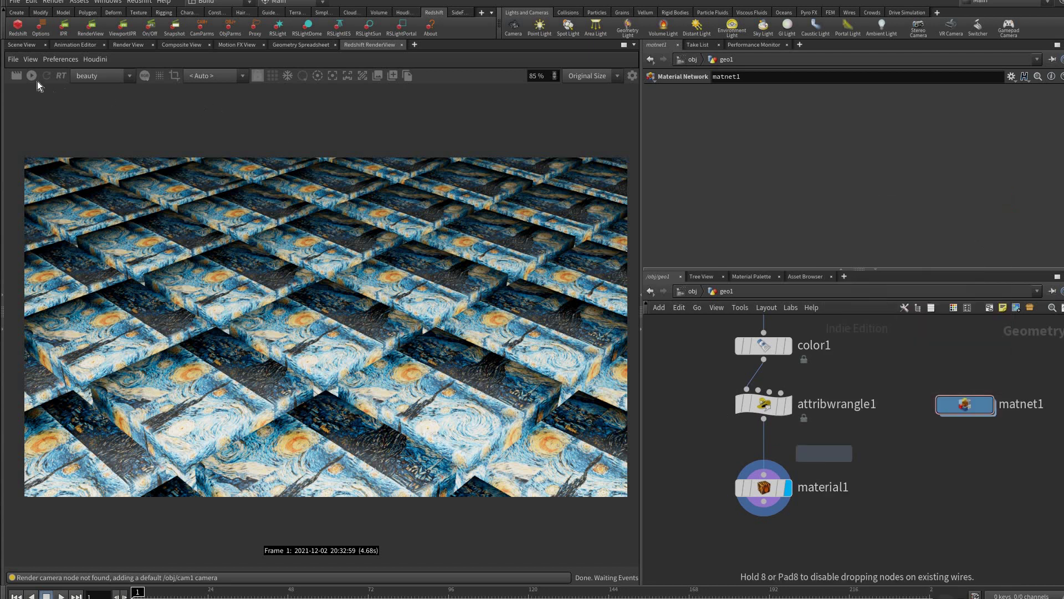
{"action": "left_click", "coordinate": [824, 453]}
{"action": "left_click_drag", "start_coordinate": [825, 454], "coordinate": [770, 463]}
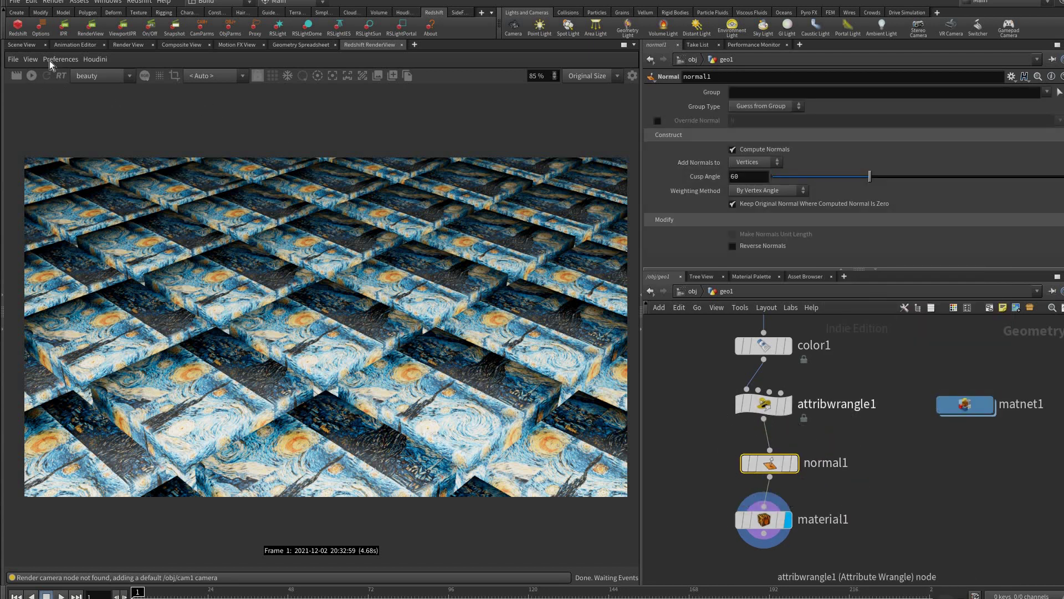
{"action": "left_click", "coordinate": [31, 75]}
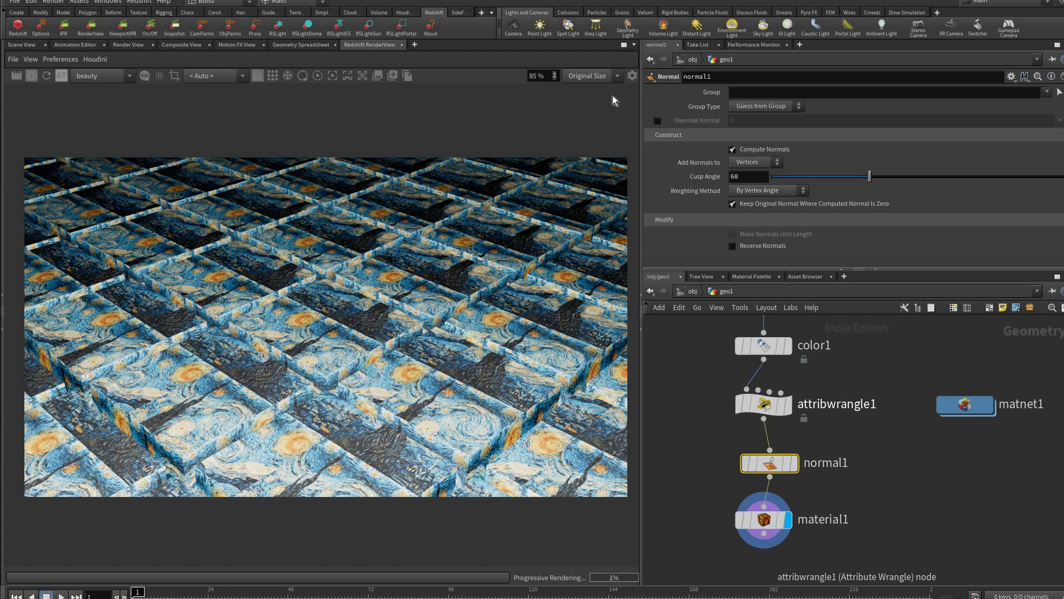
Create a new camera from the current perspective of the scene view.
{"action": "key", "text": "alt+1"}
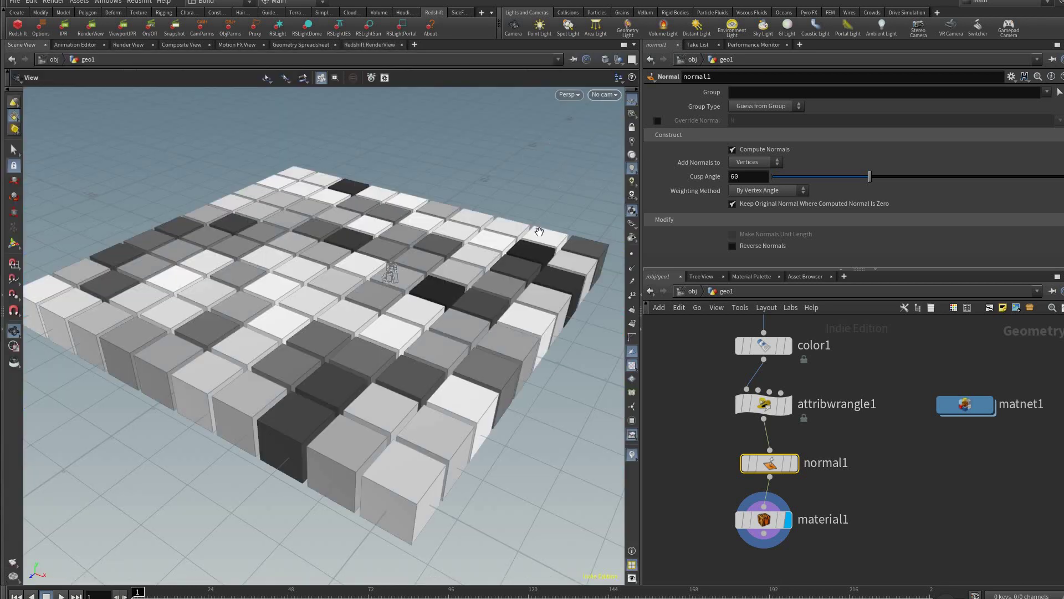
{"action": "left_click", "coordinate": [604, 94]}
{"action": "left_click", "coordinate": [637, 129]}
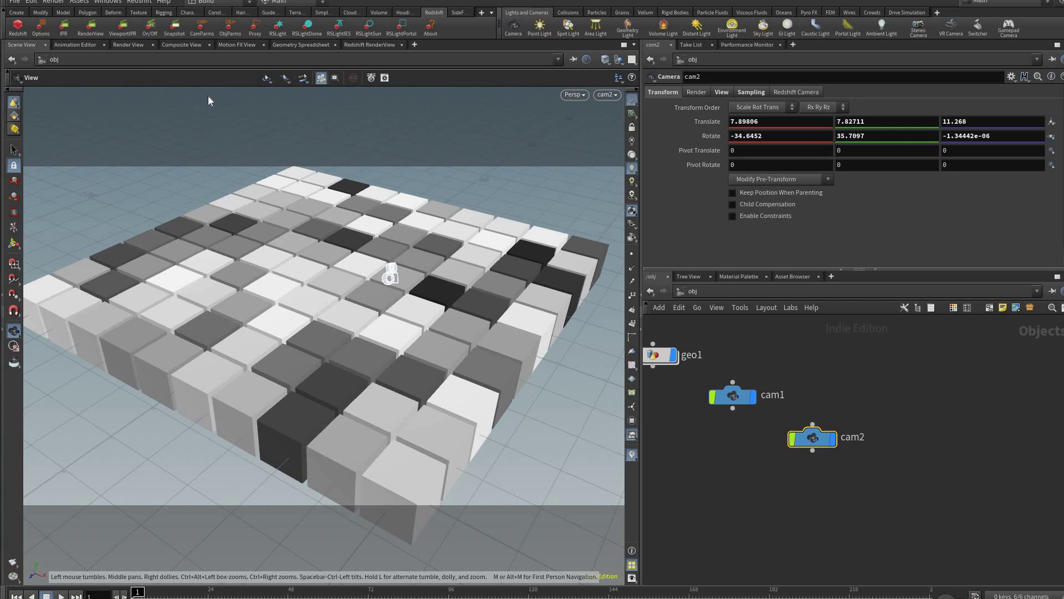
Run the live Redshift render and set its camera to /obj/cam2.
{"action": "left_click", "coordinate": [369, 44]}
{"action": "left_click", "coordinate": [216, 76]}
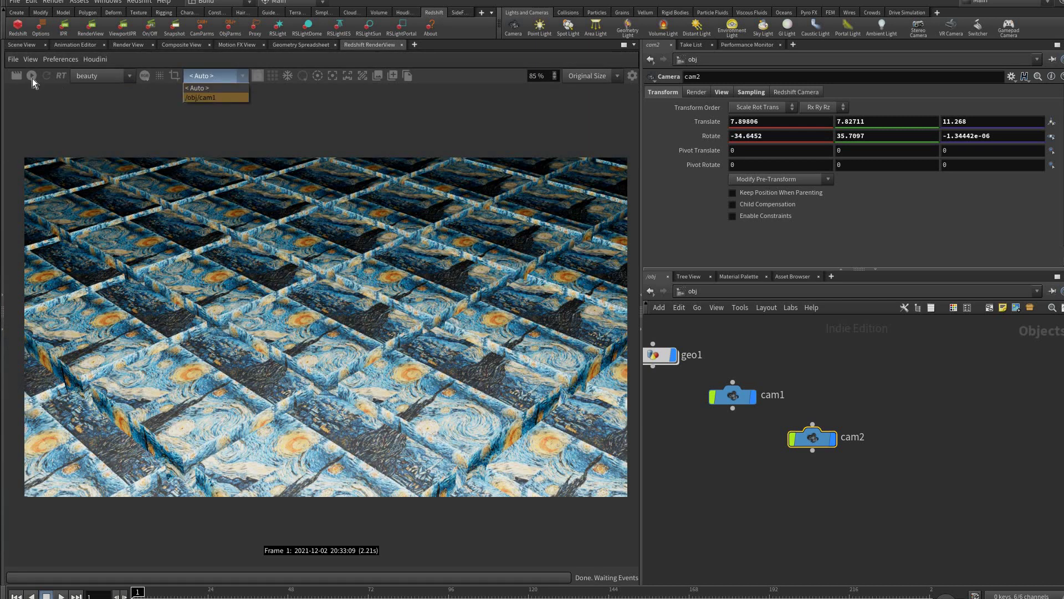
{"action": "key", "text": "Return"}
{"action": "left_click", "coordinate": [32, 76]}
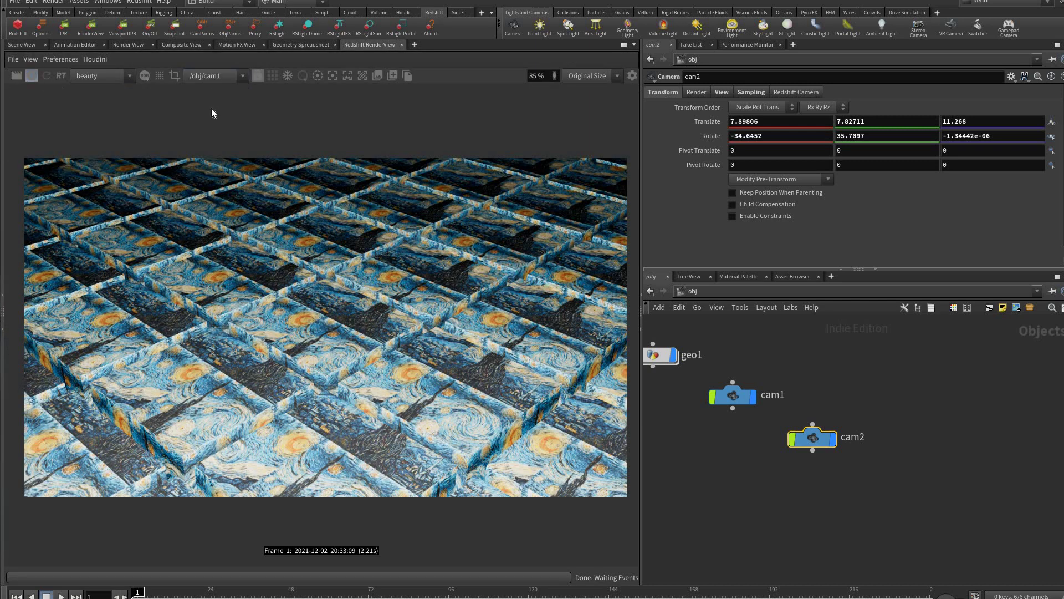
{"action": "left_click", "coordinate": [215, 76]}
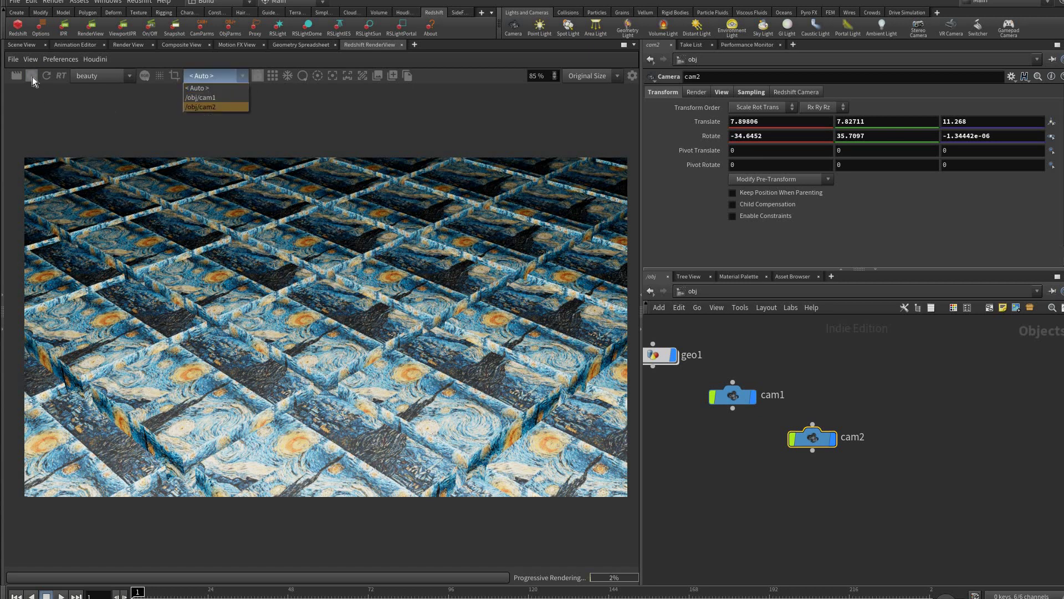
{"action": "key", "text": "Return"}
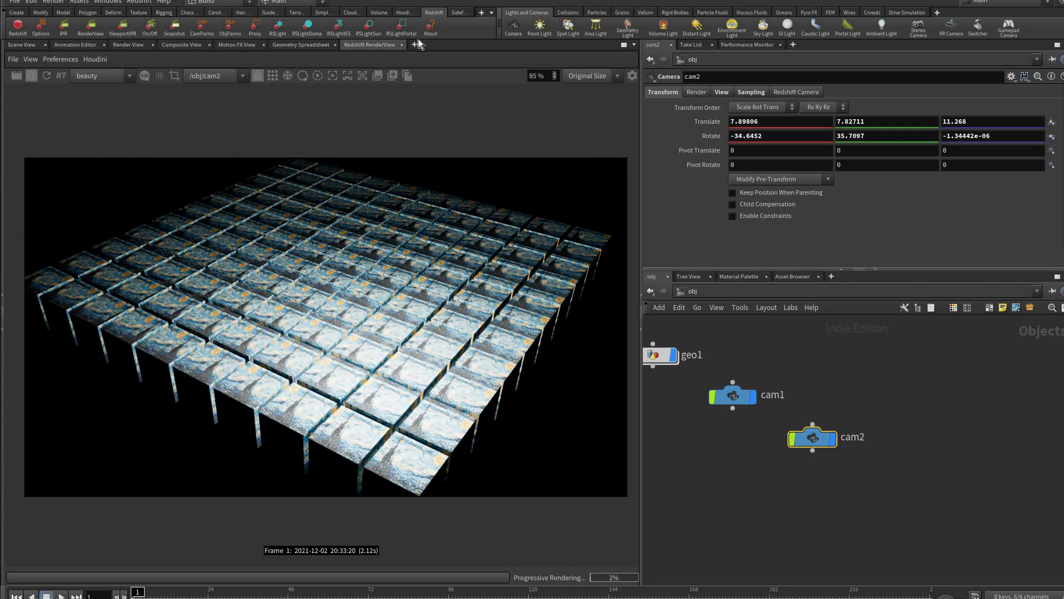
Add a Redshift sun light to the scene.
{"action": "left_click", "coordinate": [22, 44]}
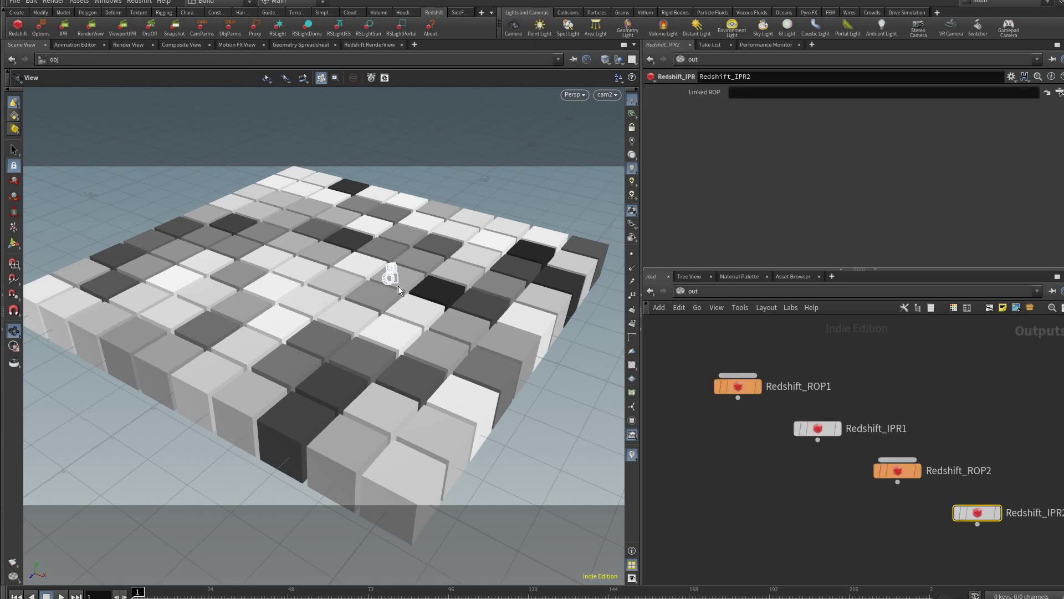
{"action": "left_click", "coordinate": [368, 25]}
{"action": "left_click", "coordinate": [286, 280]}
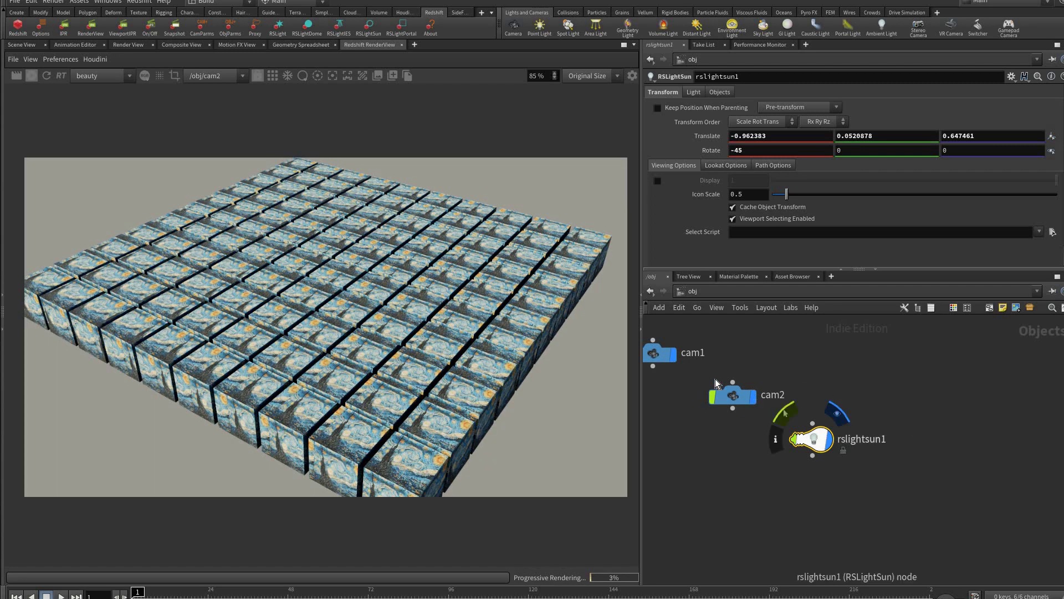
Go back inside the bob material and set TriPlanar1's coordinate scale to .1 on all three axes.
{"action": "middle_click_drag", "start_coordinate": [745, 381], "coordinate": [884, 447]}
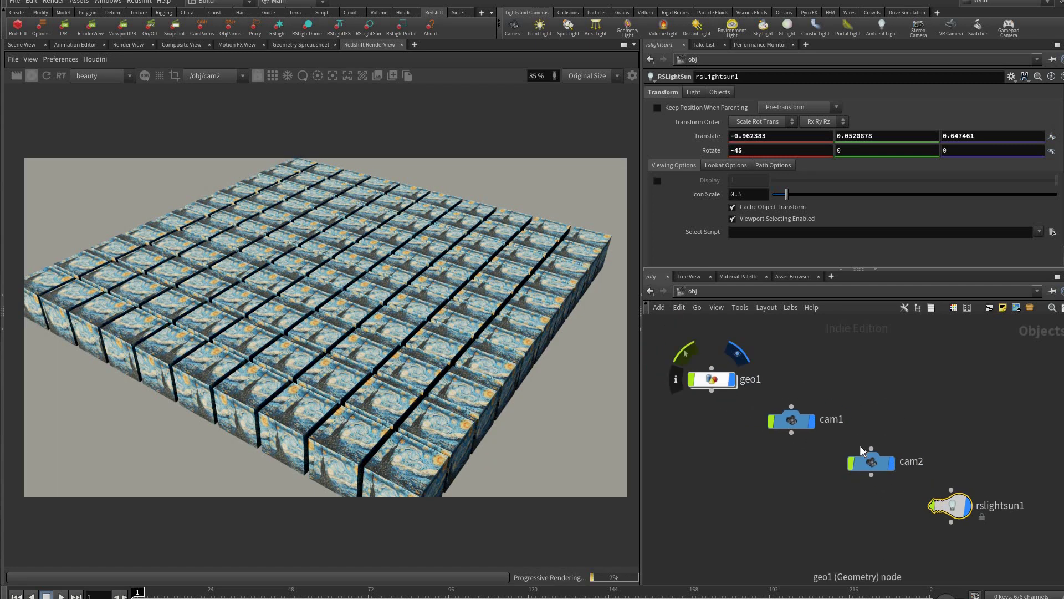
{"action": "double_click", "coordinate": [712, 379]}
{"action": "double_click", "coordinate": [964, 405]}
{"action": "double_click", "coordinate": [863, 452]}
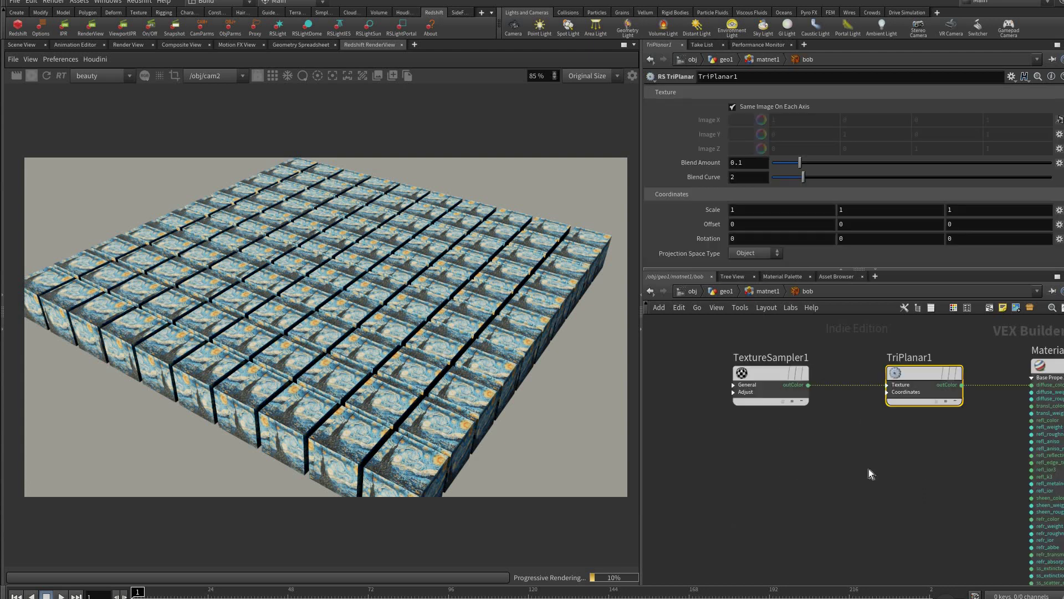
{"action": "left_click", "coordinate": [743, 210]}
{"action": "type", "text": ".1"}
{"action": "key", "text": "Tab"}
{"action": "type", "text": ".1"}
{"action": "key", "text": "Tab"}
{"action": "type", "text": ".1"}
{"action": "key", "text": "Return"}
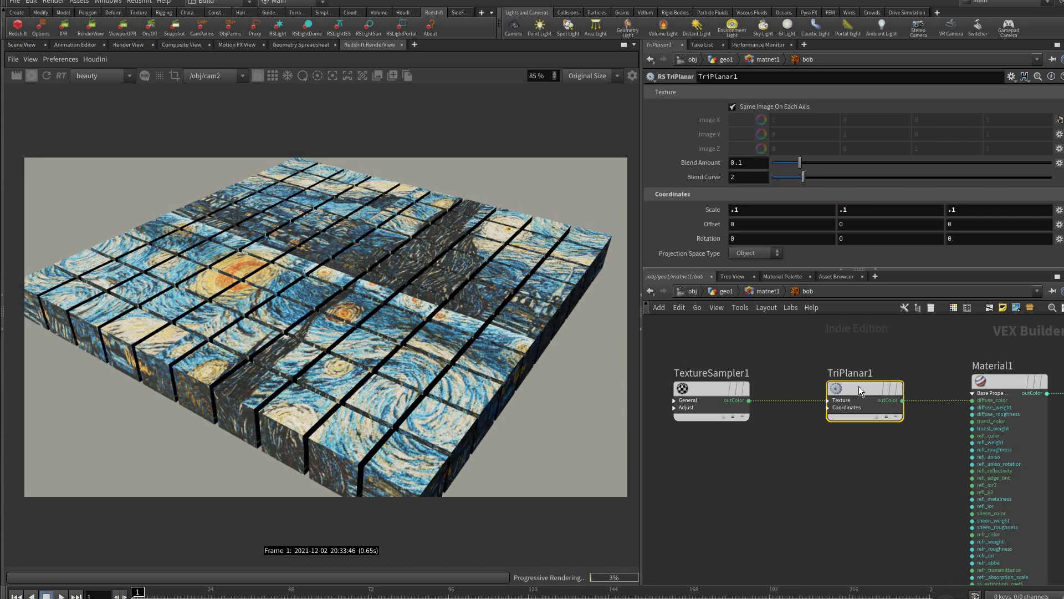
Add an RS Point Attribute node below the texture sampler and set its attribute name to Cd.
{"action": "left_click", "coordinate": [771, 465]}
{"action": "middle_click_drag", "start_coordinate": [771, 465], "coordinate": [835, 447]}
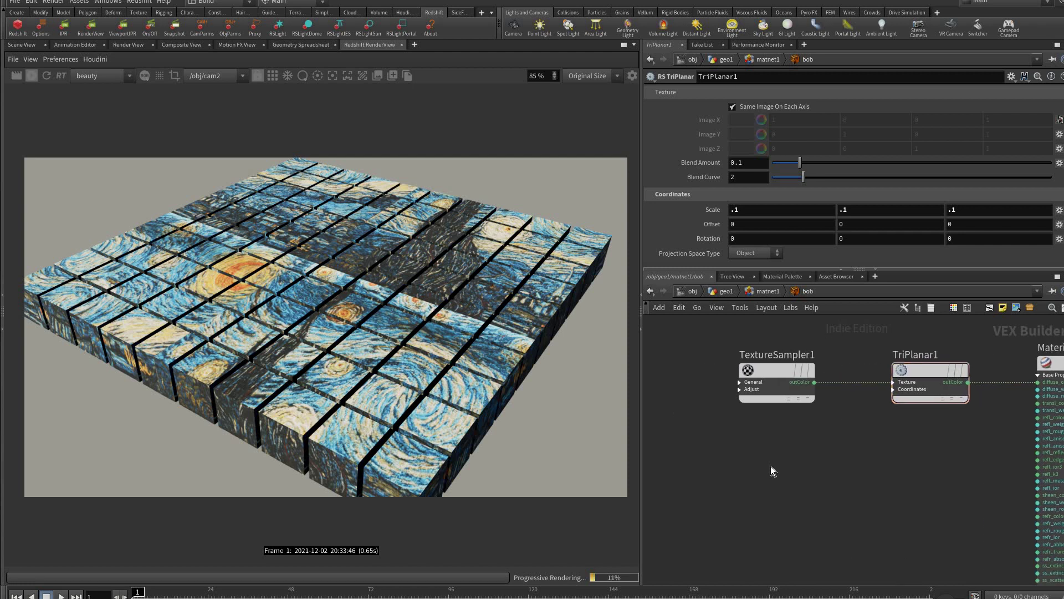
{"action": "key", "text": "Tab"}
{"action": "type", "text": "rs po"}
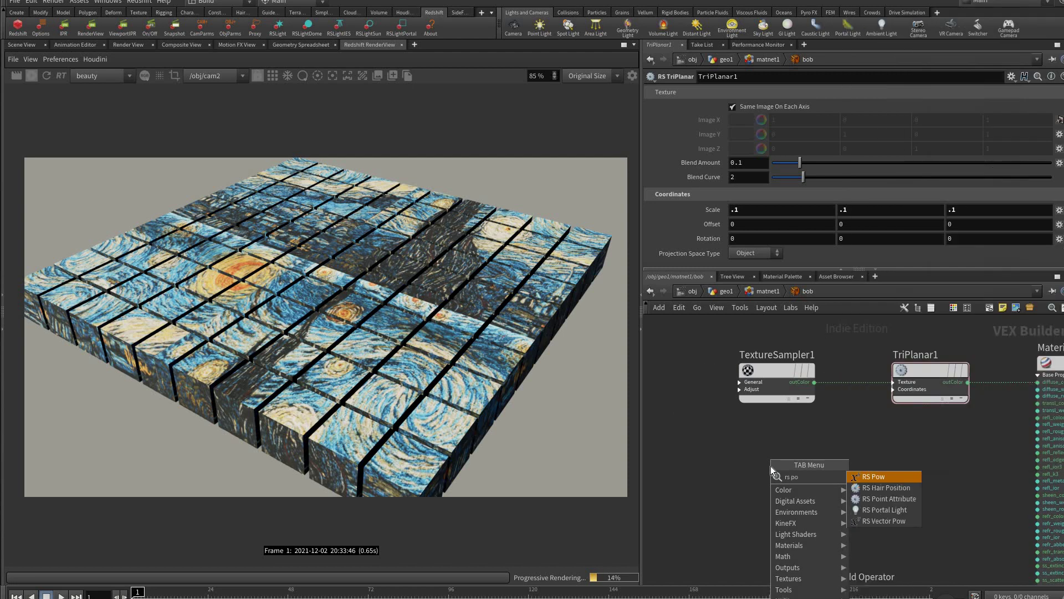
{"action": "type", "text": "w"}
{"action": "key", "text": "Return"}
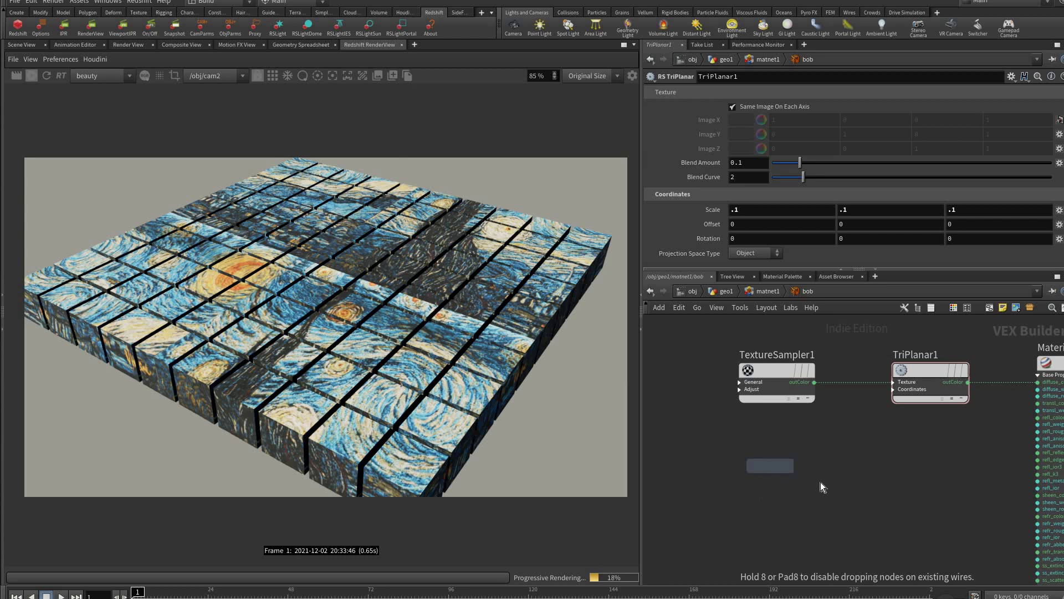
{"action": "left_click", "coordinate": [775, 494]}
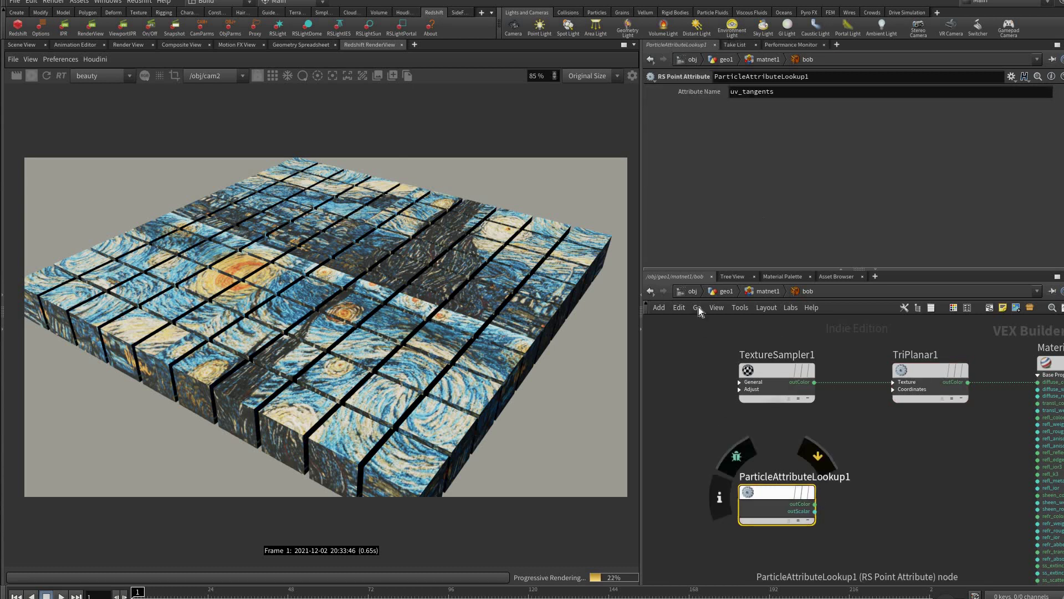
{"action": "left_click_drag", "start_coordinate": [775, 493], "coordinate": [782, 505]}
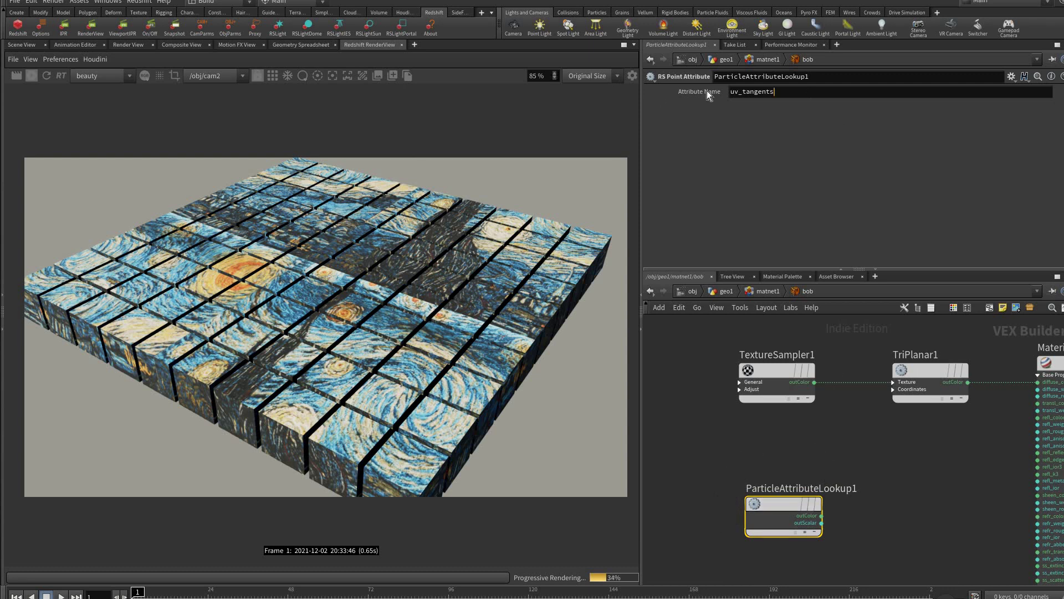
{"action": "key", "text": "ctrl+a"}
{"action": "type", "text": "Cd"}
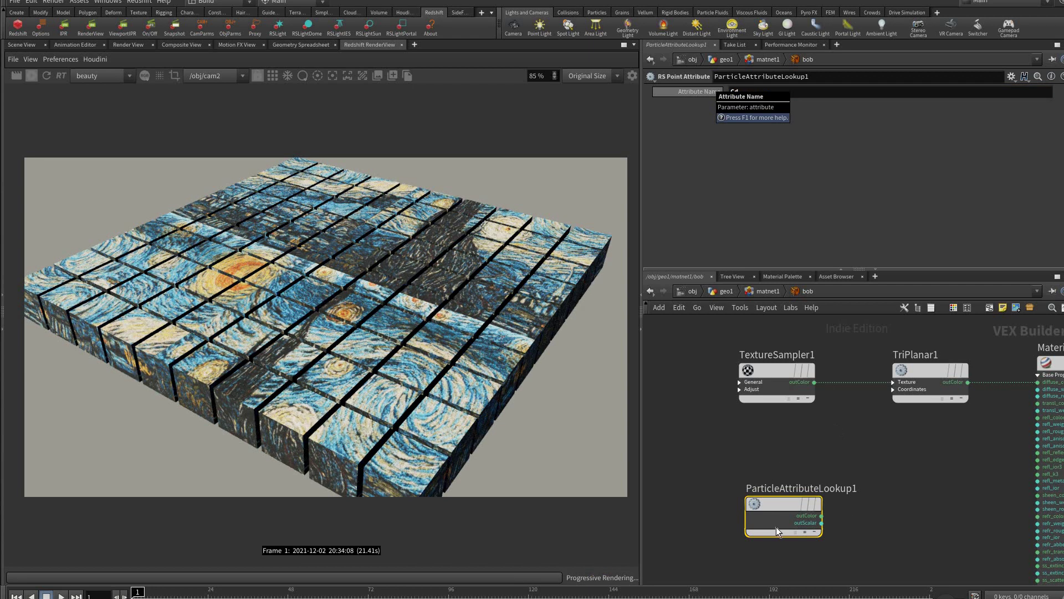
{"action": "key", "text": "Return"}
Test the point attribute's color output on Material1's diffuse_color, and disconnect the point attribute node again.
{"action": "middle_click_drag", "start_coordinate": [782, 517], "coordinate": [747, 502]}
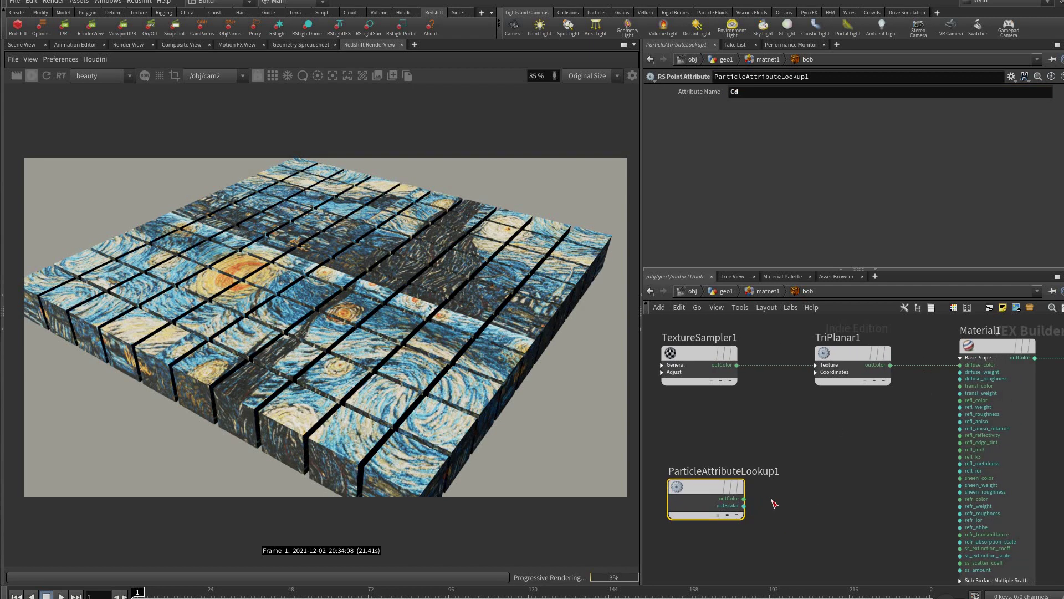
{"action": "left_click", "coordinate": [744, 498]}
{"action": "left_click", "coordinate": [960, 365]}
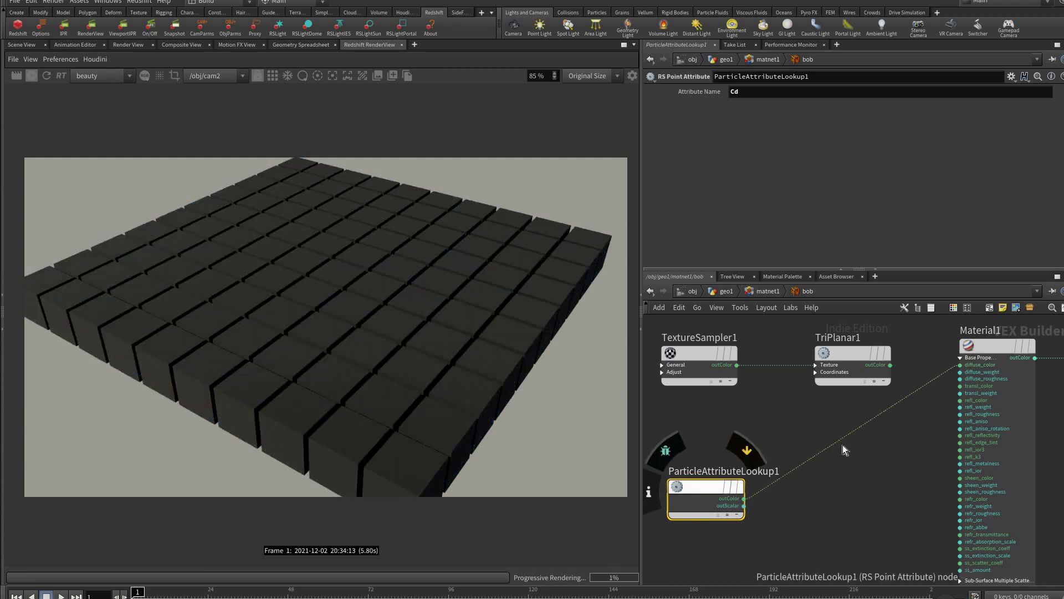
{"action": "left_click_drag", "start_coordinate": [692, 482], "coordinate": [660, 476]}
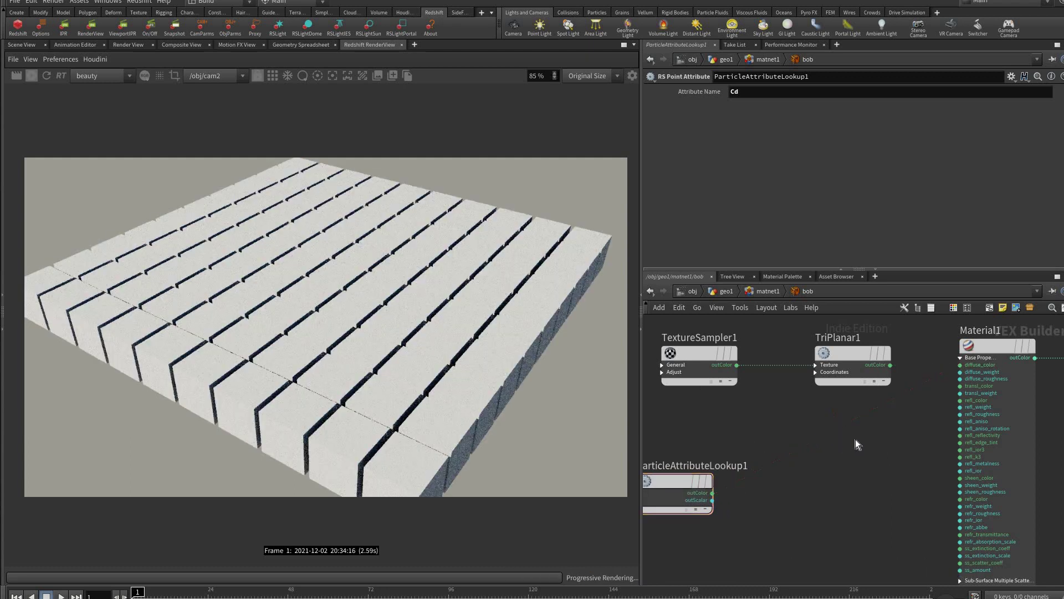
Add an RS Color Mix node below TriPlanar1 and set its Input 2 color to black.
{"action": "key", "text": "Tab"}
{"action": "type", "text": "rs"}
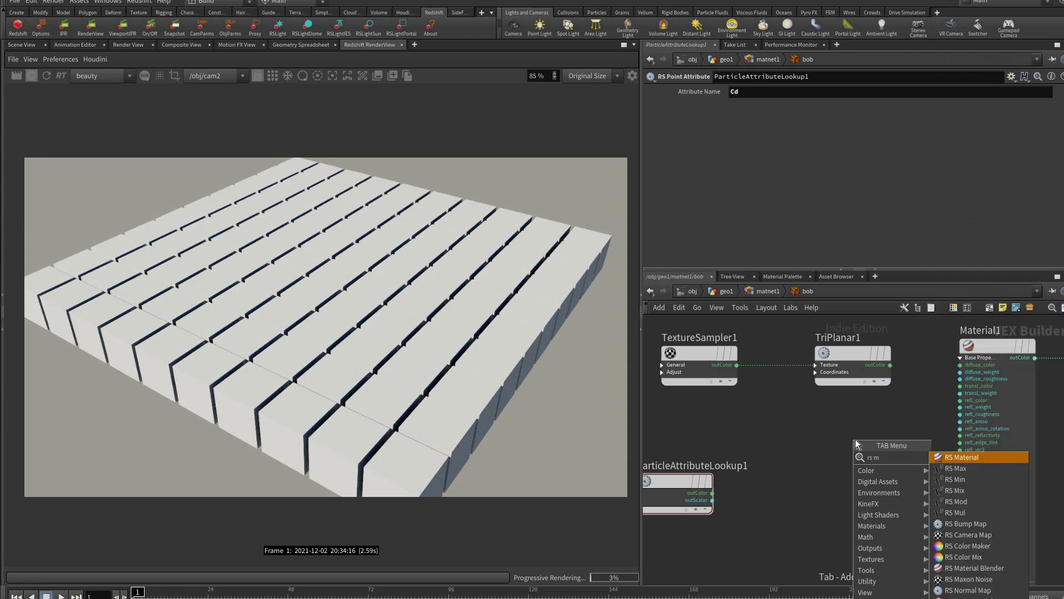
{"action": "type", "text": " color mix"}
{"action": "key", "text": "Return"}
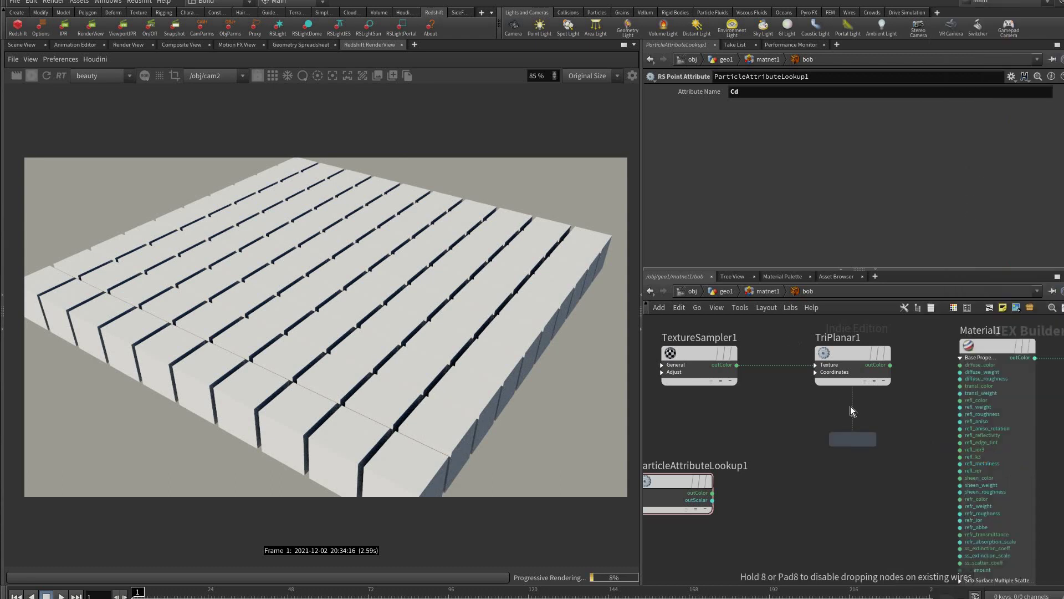
{"action": "left_click", "coordinate": [850, 406]}
{"action": "left_click_drag", "start_coordinate": [852, 438], "coordinate": [831, 412]}
{"action": "left_click", "coordinate": [741, 106]}
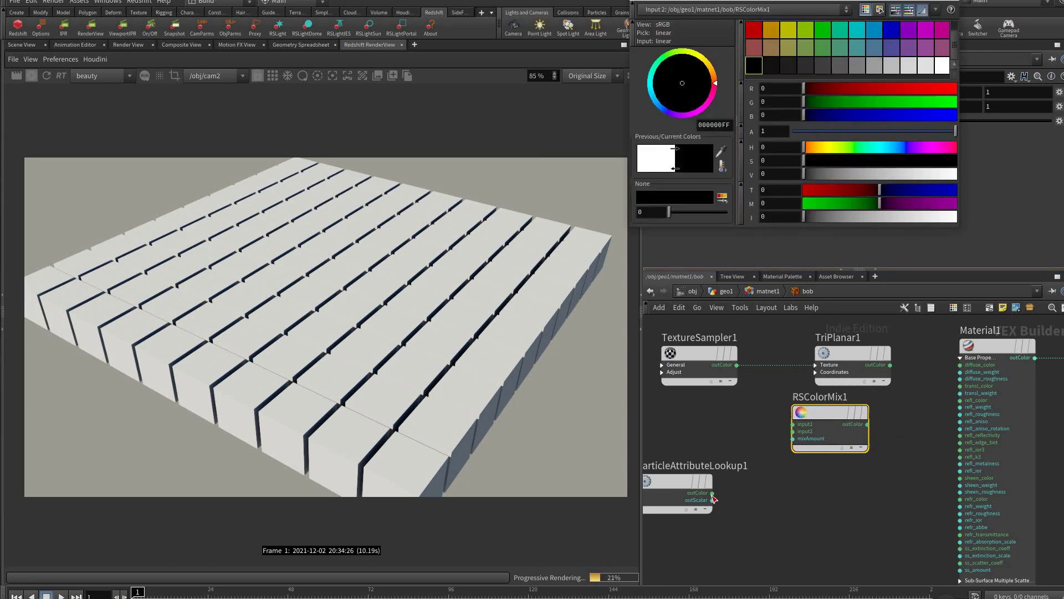
Wire the point attribute's outColor into the color mix's mixAmount and the mix output into Material1's diffuse_color, and refresh the render.
{"action": "left_click_drag", "start_coordinate": [712, 493], "coordinate": [793, 439]}
{"action": "left_click_drag", "start_coordinate": [867, 424], "coordinate": [961, 365]}
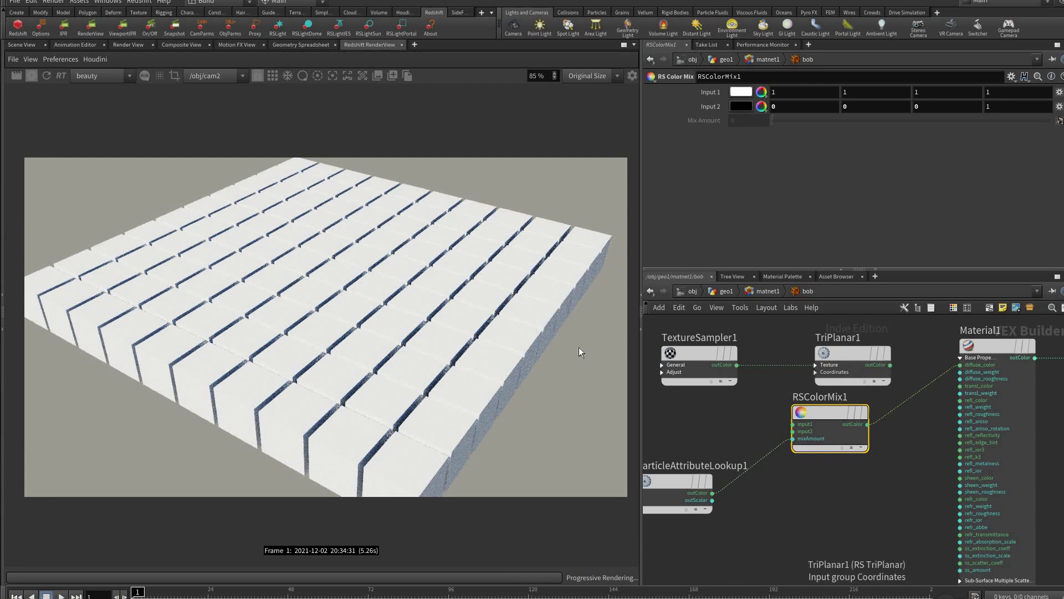
{"action": "left_click", "coordinate": [31, 76]}
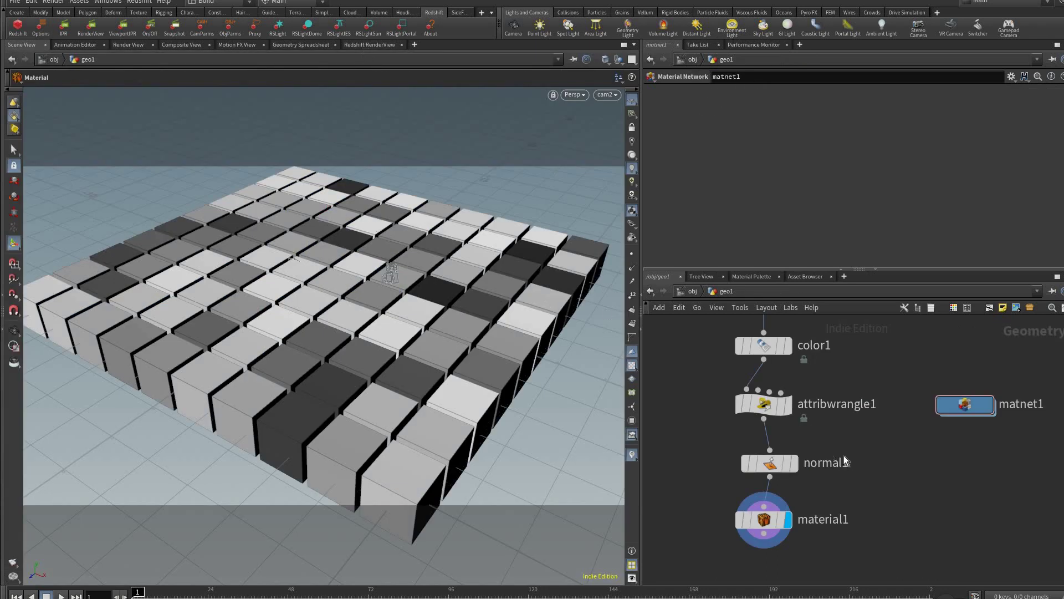
{"action": "left_click", "coordinate": [363, 44]}
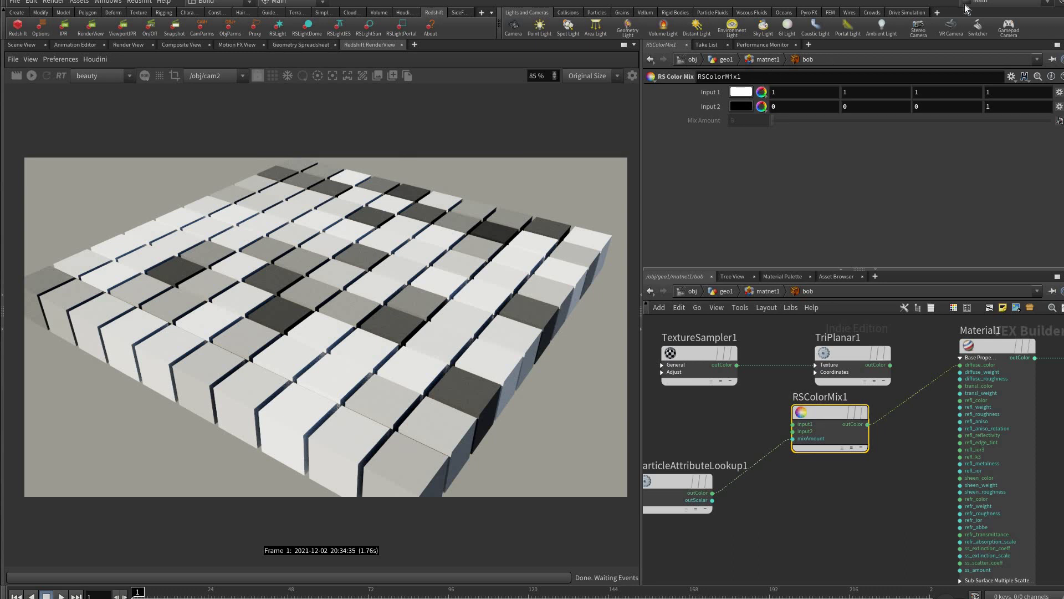
Set the color mix's Input 1 to pure red and Input 2 to pure blue, and refresh the render.
{"action": "left_click", "coordinate": [741, 92]}
{"action": "left_click", "coordinate": [754, 76]}
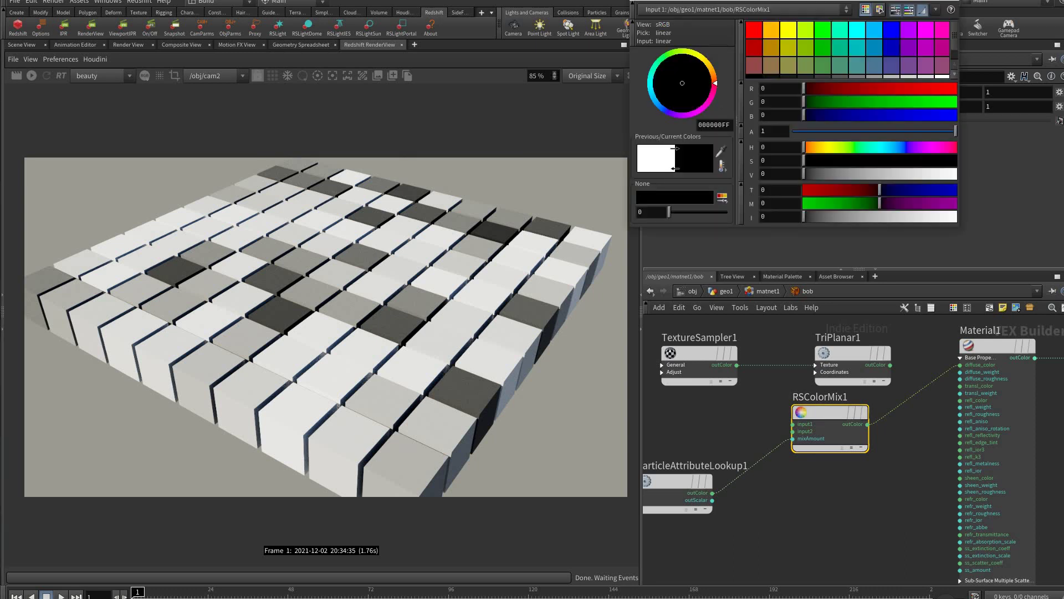
{"action": "left_click", "coordinate": [754, 30]}
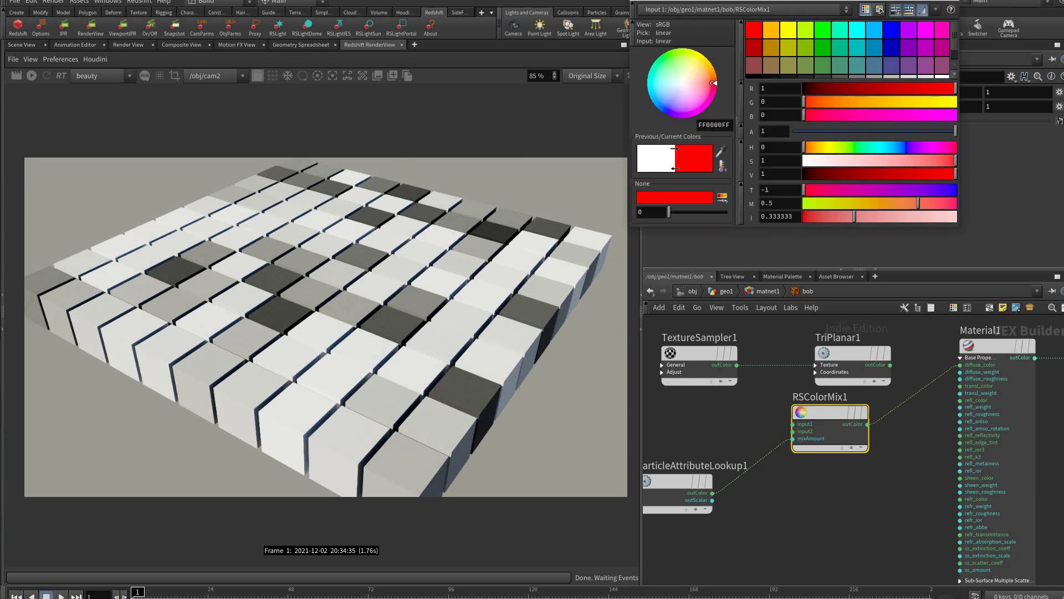
{"action": "left_click", "coordinate": [950, 1]}
{"action": "left_click", "coordinate": [32, 78]}
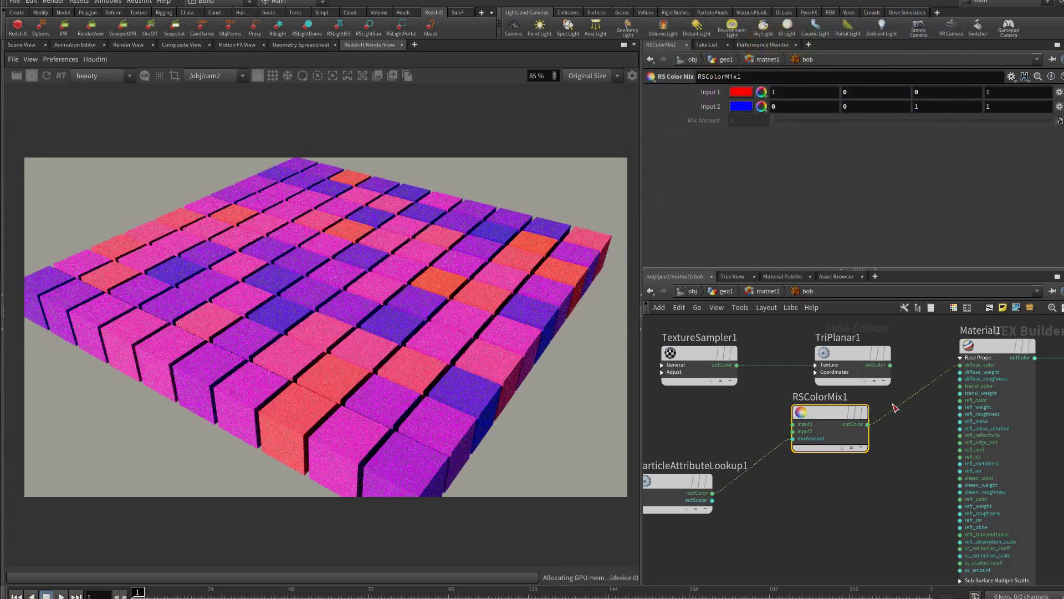
Undo the color mix wiring back to TriPlanar1 feeding Material1's diffuse_color, and delete the RSColorMix1 node.
{"action": "middle_click_drag", "start_coordinate": [671, 357], "coordinate": [686, 392]}
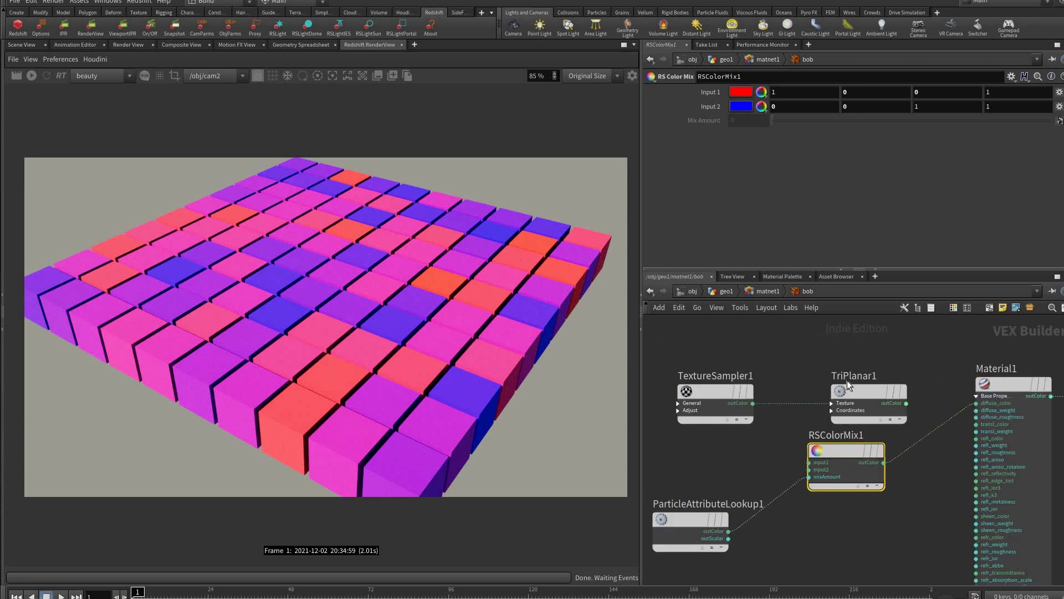
{"action": "key", "text": "ctrl+z"}
{"action": "key", "text": "ctrl+z"}
{"action": "key", "text": "ctrl+z"}
{"action": "key", "text": "ctrl+z"}
{"action": "key", "text": "ctrl+z"}
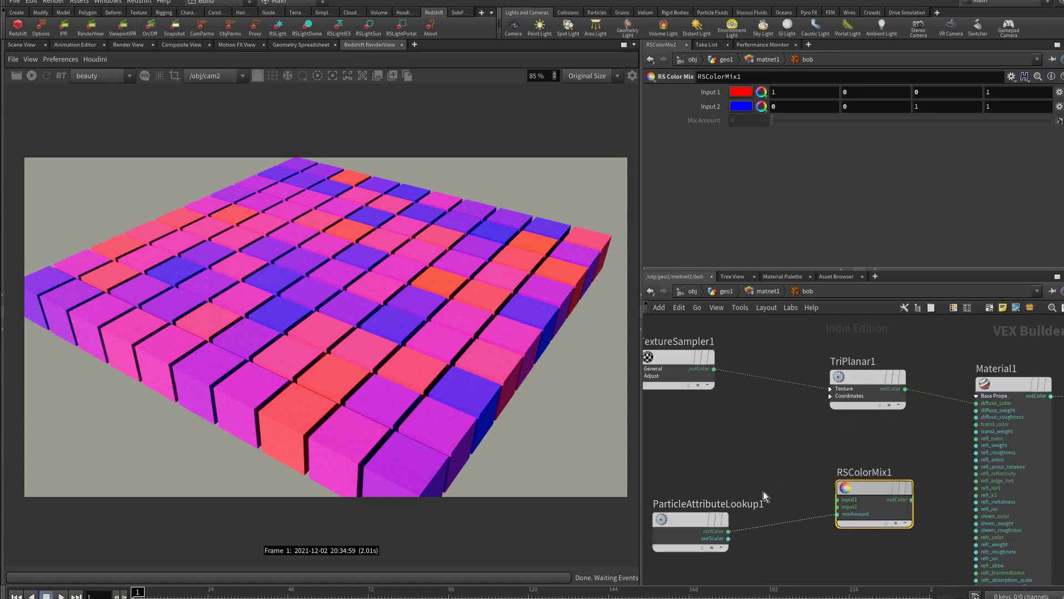
{"action": "key", "text": "Delete"}
Connect the point attribute's outColor to TriPlanar1's offset input under Coordinates, and reposition the point attribute node.
{"action": "left_click_drag", "start_coordinate": [804, 500], "coordinate": [764, 495]}
{"action": "left_click", "coordinate": [945, 377]}
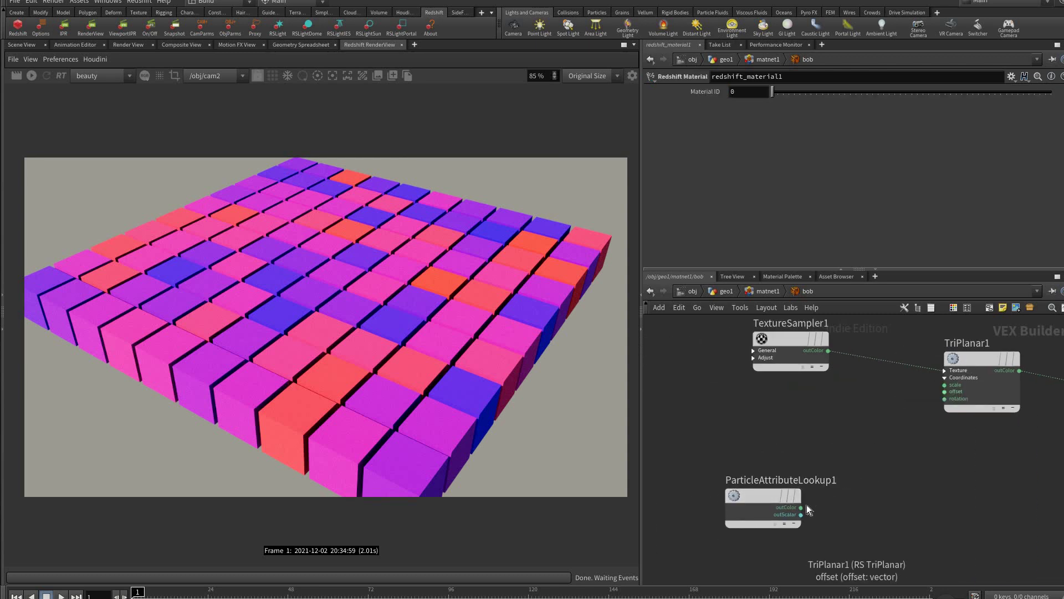
{"action": "left_click", "coordinate": [954, 397]}
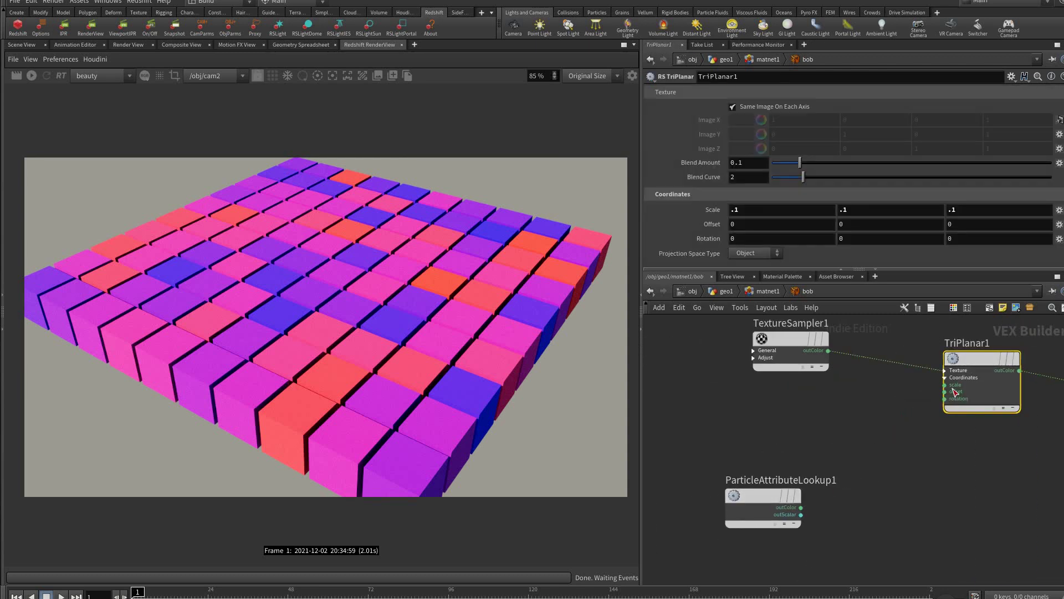
{"action": "left_click", "coordinate": [954, 391]}
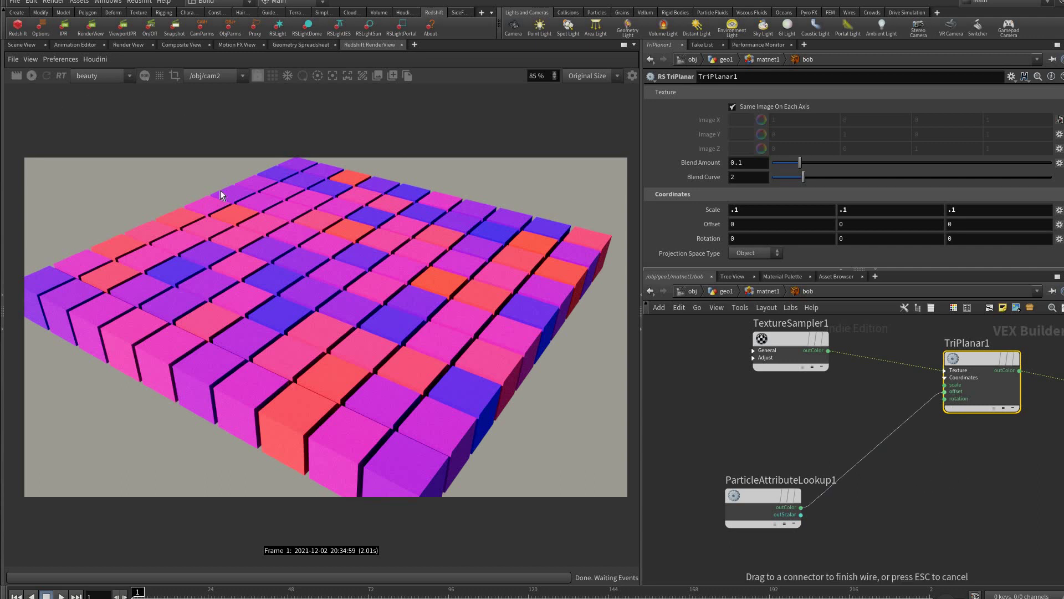
{"action": "left_click", "coordinate": [801, 507]}
{"action": "middle_click_drag", "start_coordinate": [971, 370], "coordinate": [936, 375]}
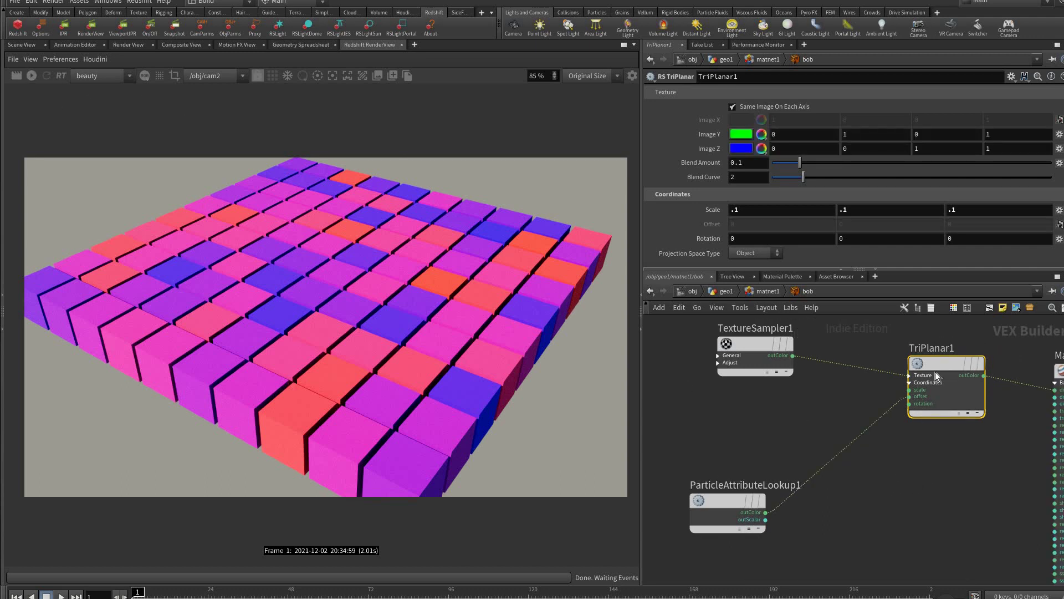
{"action": "left_click", "coordinate": [717, 496]}
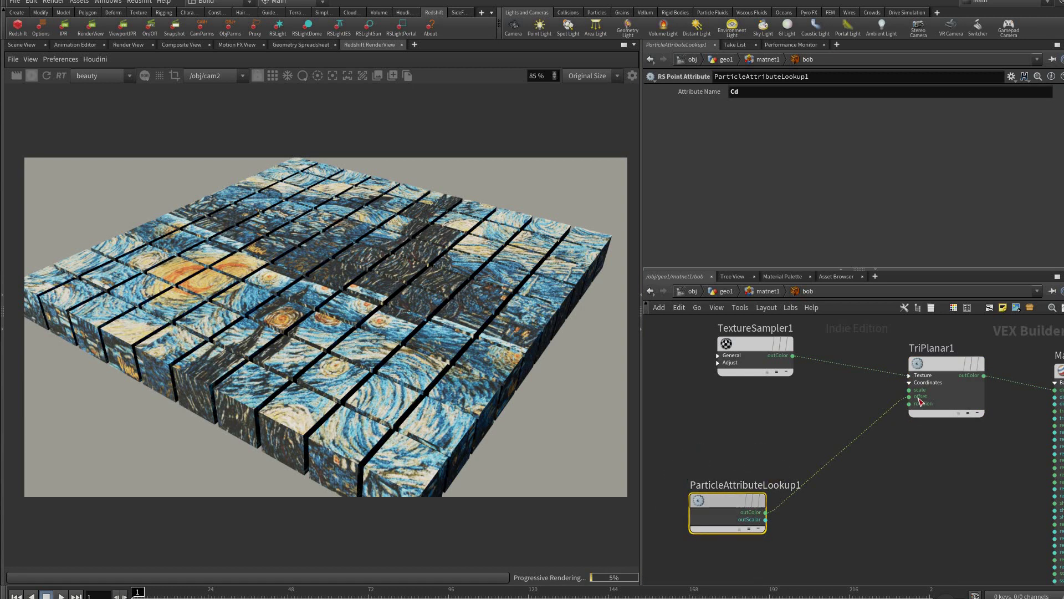
{"action": "left_click_drag", "start_coordinate": [749, 503], "coordinate": [738, 498]}
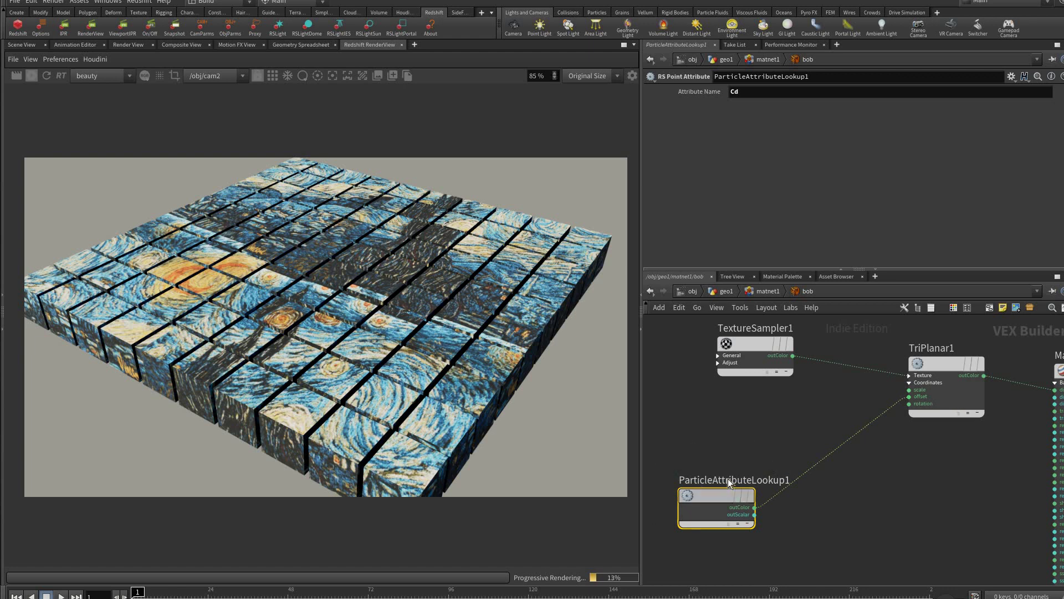
{"action": "mouse_move", "coordinate": [749, 497]}
{"action": "left_mouse_down"}
{"action": "mouse_move", "coordinate": [731, 492]}
{"action": "mouse_move", "coordinate": [764, 490]}
{"action": "left_mouse_up"}
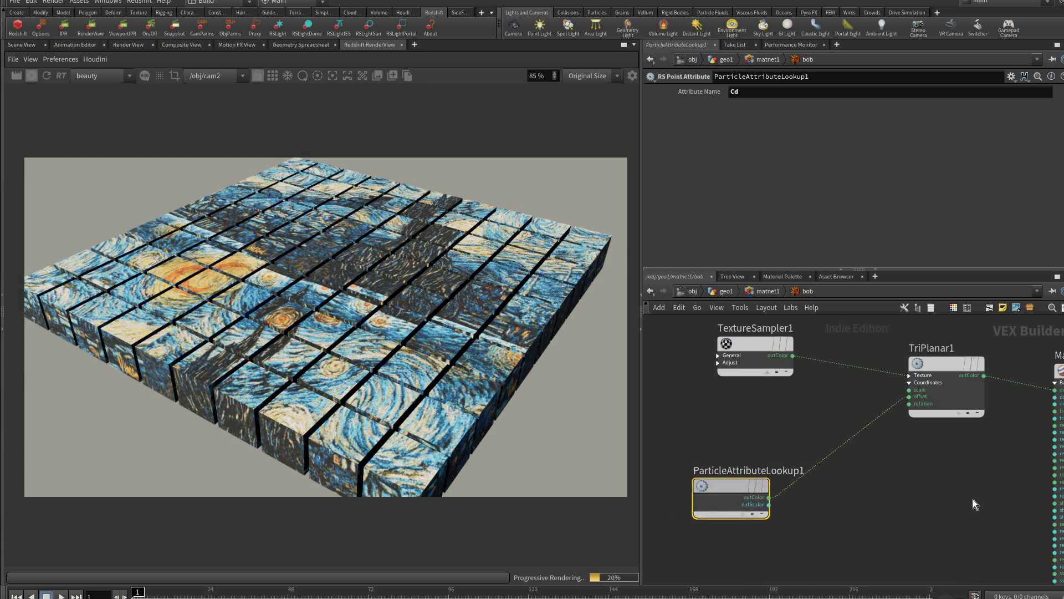
Insert an RS Change Range node between the point attribute's outColor and TriPlanar1's offset, and set its New Range Max to 0.163.
{"action": "left_click", "coordinate": [859, 481]}
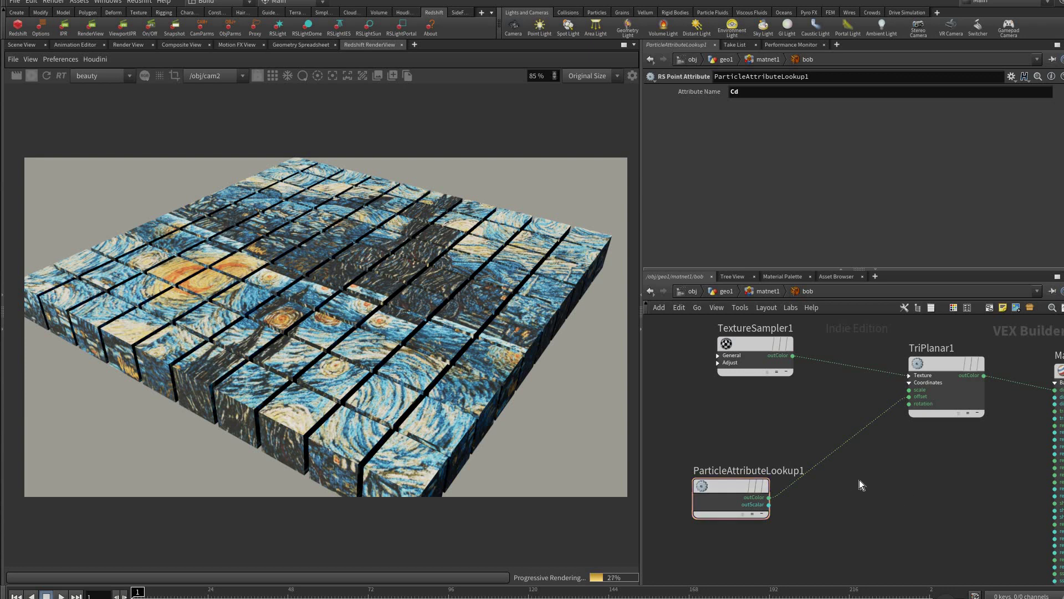
{"action": "key", "text": "Tab"}
{"action": "type", "text": "rang"}
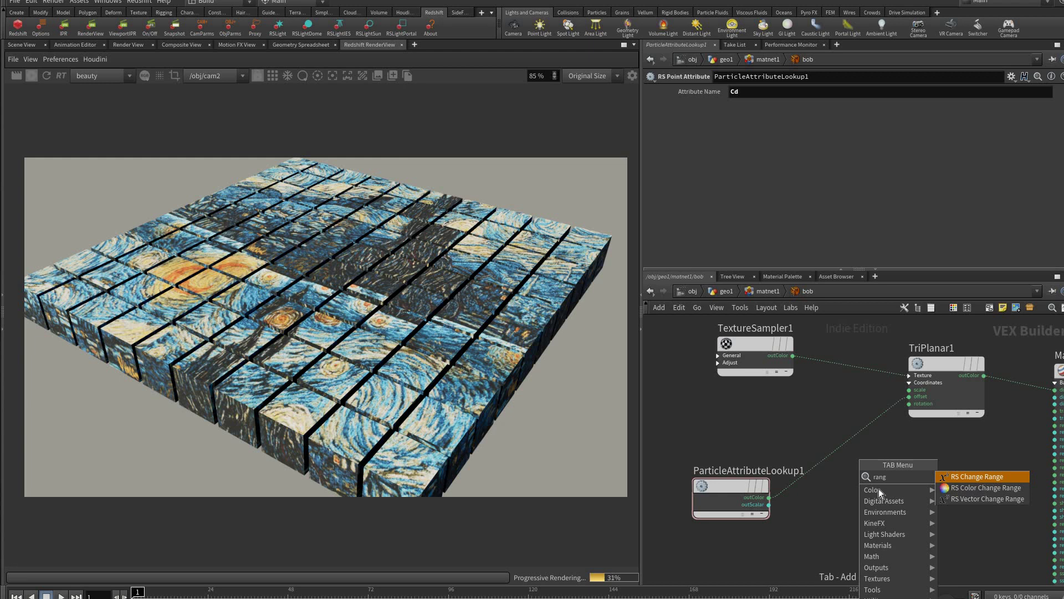
{"action": "key", "text": "Return"}
{"action": "left_click", "coordinate": [860, 481]}
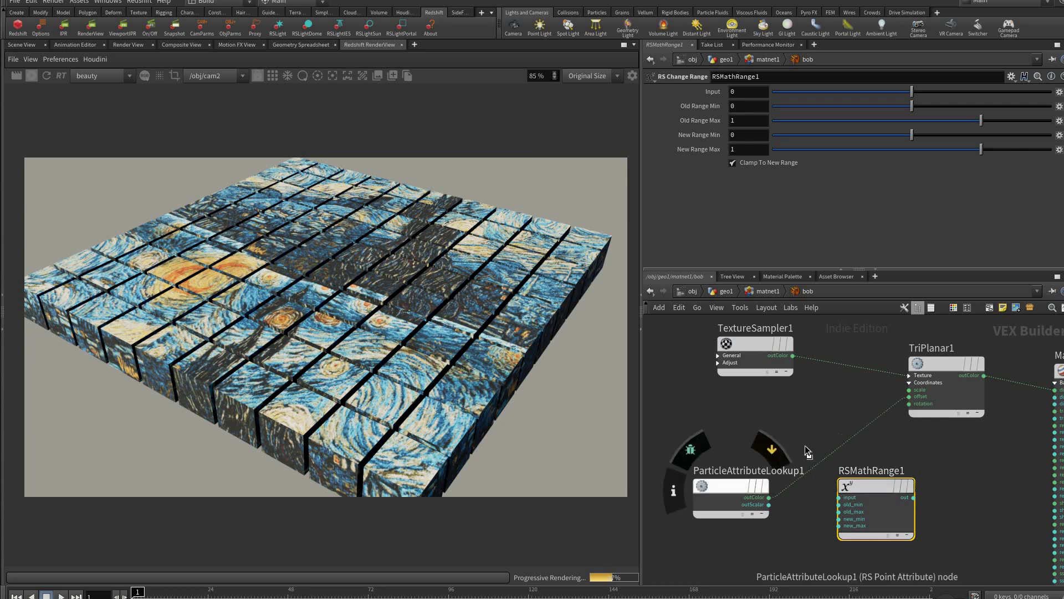
{"action": "left_click_drag", "start_coordinate": [863, 487], "coordinate": [834, 449]}
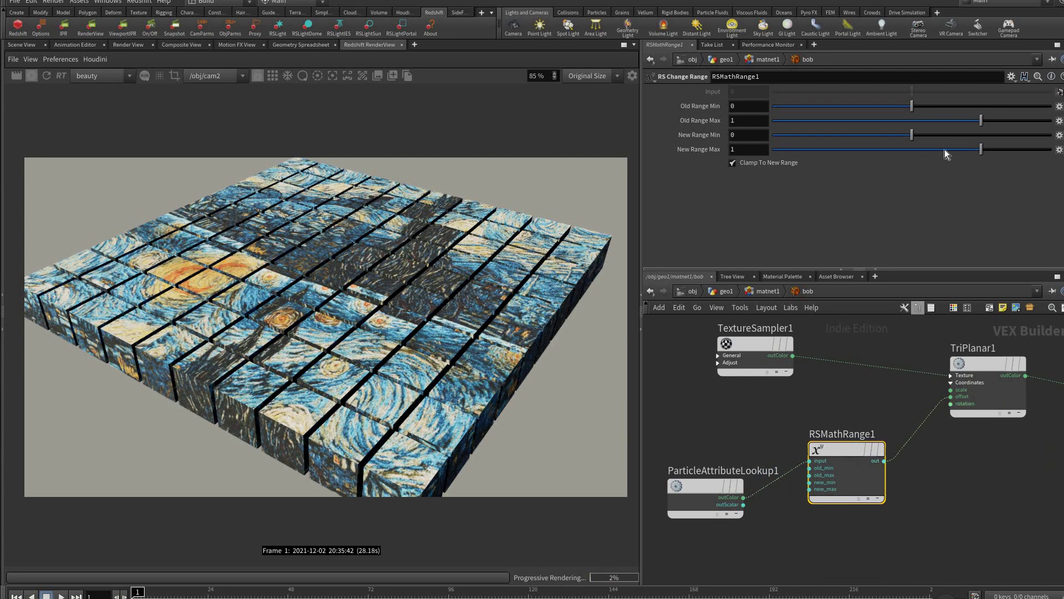
{"action": "left_click_drag", "start_coordinate": [981, 149], "coordinate": [923, 138]}
{"action": "left_click", "coordinate": [923, 149]}
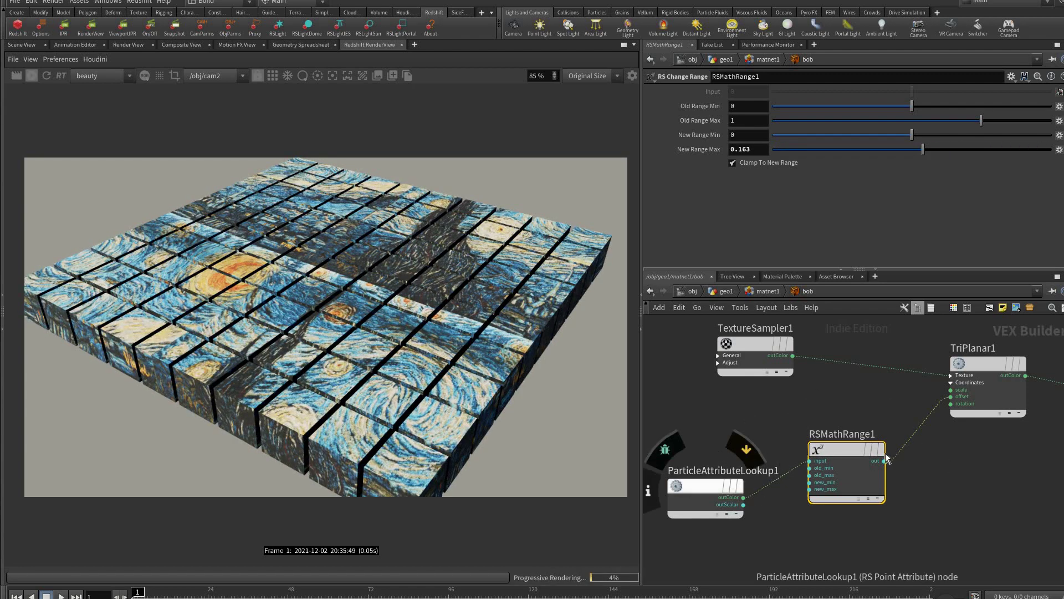
Move the point attribute and RSMathRange1 nodes away from TriPlanar1 to make room between the range node and TriPlanar1.
{"action": "middle_click_drag", "start_coordinate": [680, 470], "coordinate": [720, 470]}
{"action": "left_click_drag", "start_coordinate": [778, 498], "coordinate": [728, 462]}
{"action": "left_click_drag", "start_coordinate": [900, 465], "coordinate": [847, 458]}
{"action": "middle_click_drag", "start_coordinate": [984, 440], "coordinate": [929, 448]}
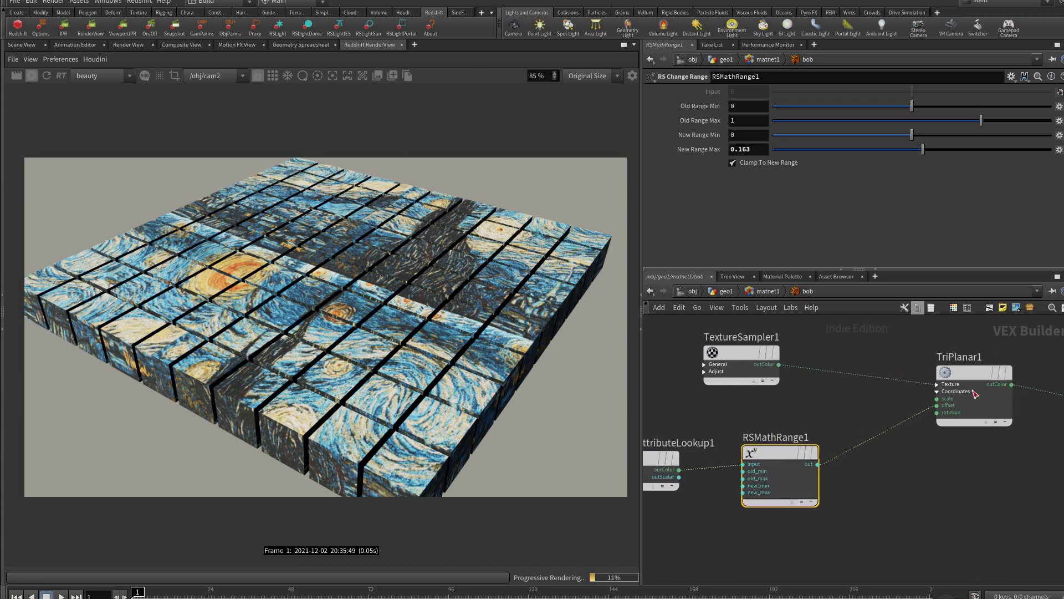
{"action": "scroll", "coordinate": [781, 476], "scroll_direction": "up", "scroll_amount": 3}
{"action": "scroll", "coordinate": [942, 443], "scroll_direction": "down", "scroll_amount": 2}
{"action": "middle_click_drag", "start_coordinate": [1061, 369], "coordinate": [986, 396]}
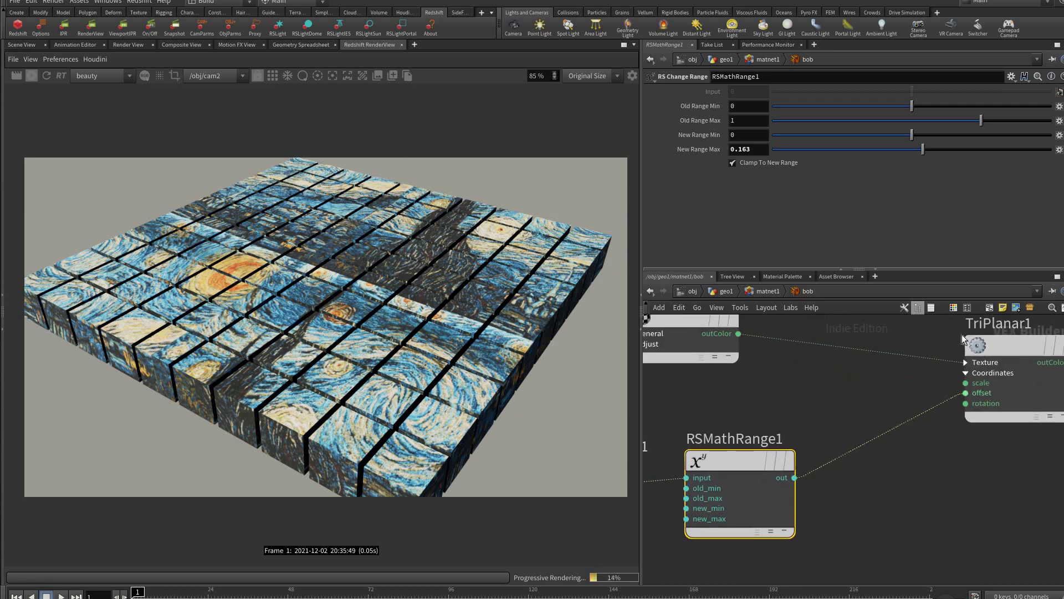
{"action": "left_click", "coordinate": [1003, 345]}
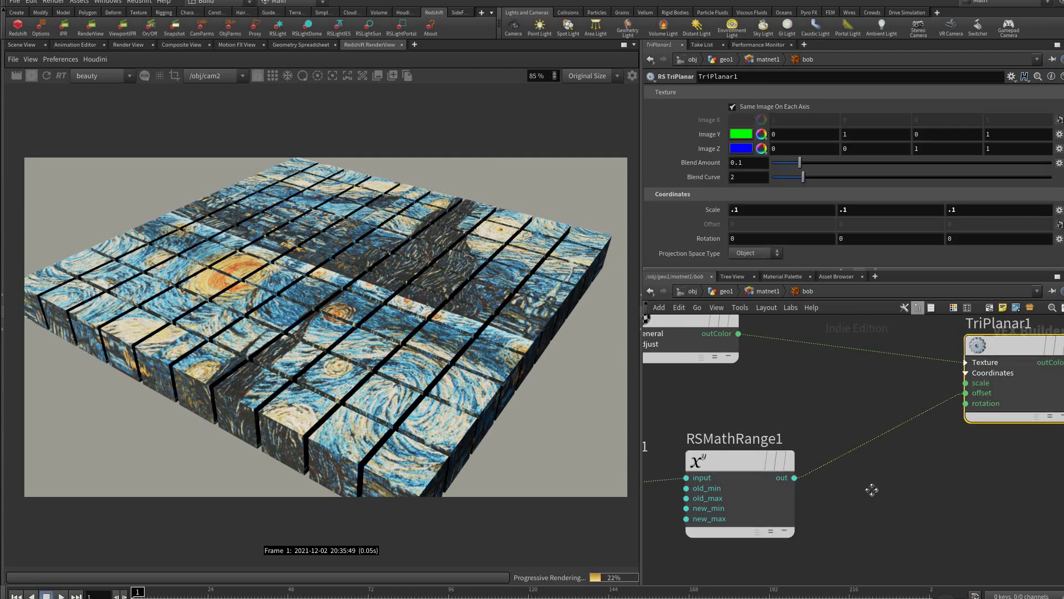
{"action": "left_click", "coordinate": [771, 460]}
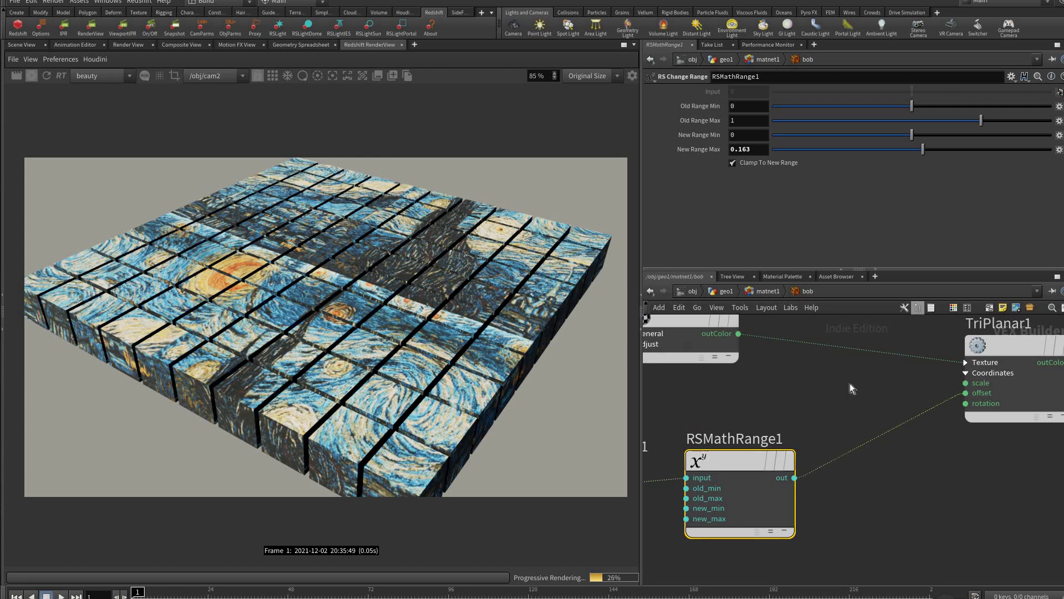
{"action": "middle_click_drag", "start_coordinate": [850, 383], "coordinate": [826, 393]}
{"action": "middle_click_drag", "start_coordinate": [705, 470], "coordinate": [894, 451]}
{"action": "left_click_drag", "start_coordinate": [705, 460], "coordinate": [680, 452]}
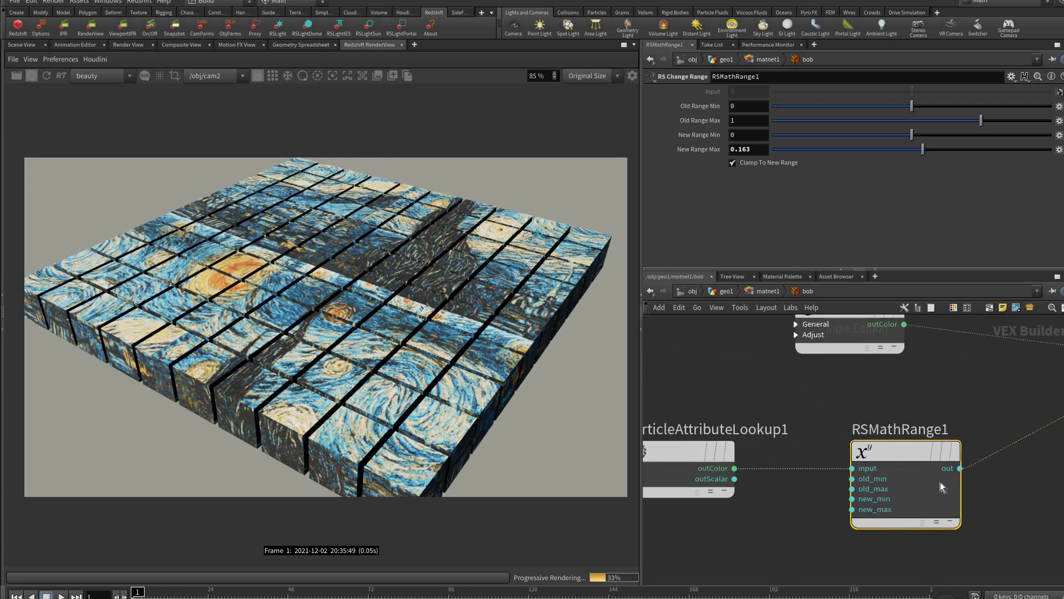
{"action": "left_click_drag", "start_coordinate": [906, 451], "coordinate": [849, 452]}
{"action": "middle_click_drag", "start_coordinate": [940, 481], "coordinate": [886, 475]}
Add an RS Vector Maker node between RSMathRange1 and TriPlanar1.
{"action": "key", "text": "Tab"}
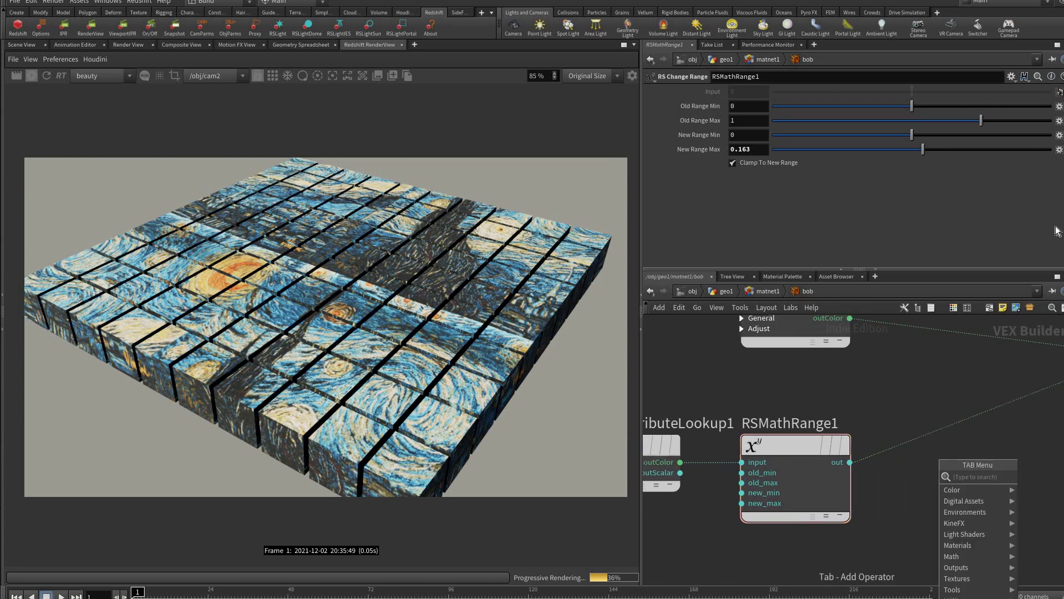
{"action": "type", "text": "vec"}
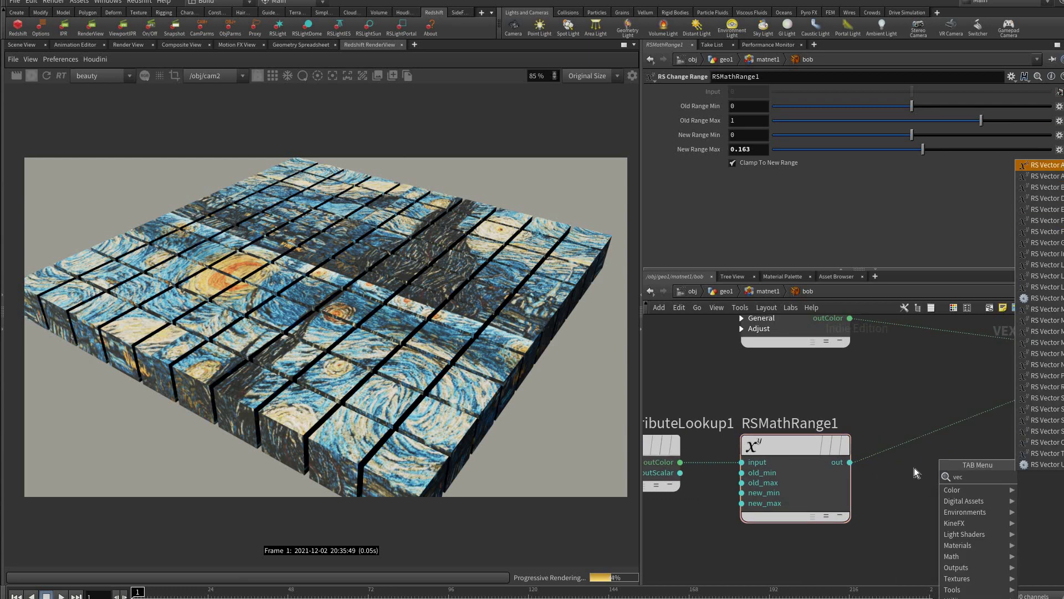
{"action": "key", "text": "Return"}
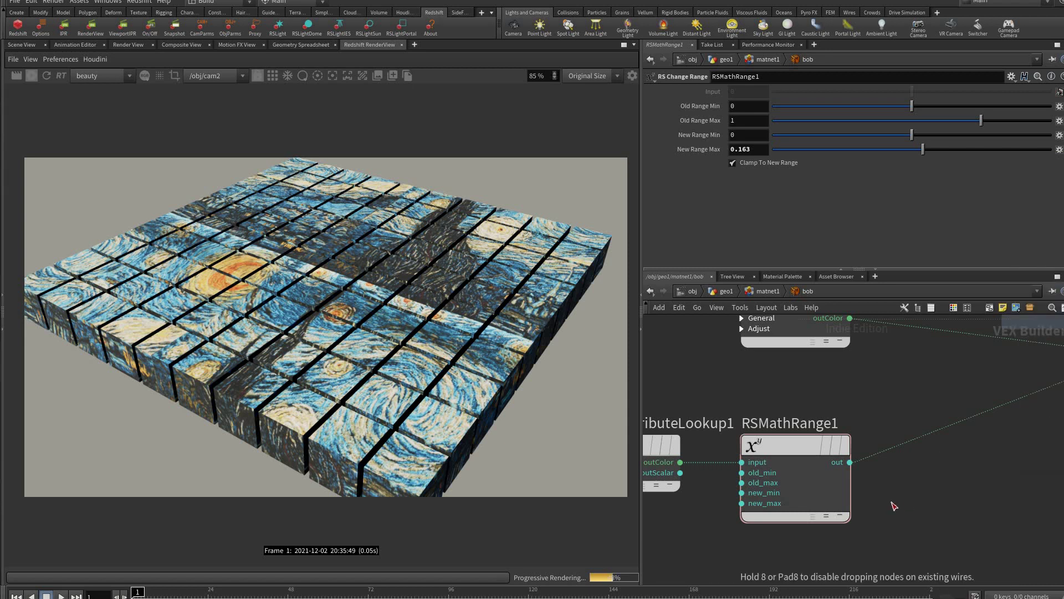
{"action": "left_click", "coordinate": [909, 499]}
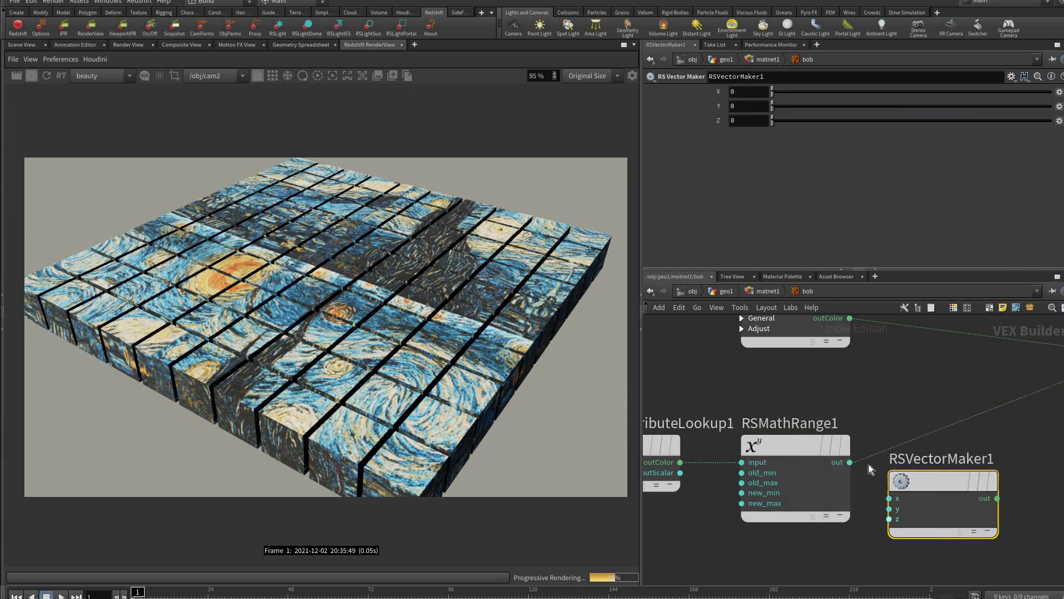
{"action": "middle_click_drag", "start_coordinate": [940, 378], "coordinate": [883, 381]}
Connect RSMathRange1's output to the vector maker's x input and line the vector maker up beside the range node.
{"action": "mouse_move", "coordinate": [809, 469]}
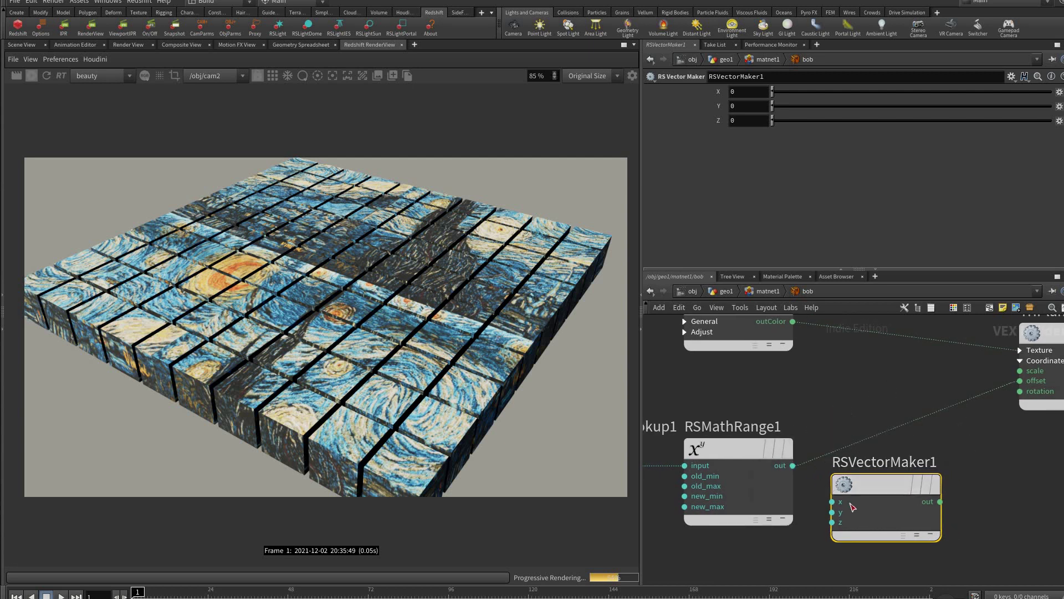
{"action": "middle_click_drag", "start_coordinate": [989, 466], "coordinate": [1006, 465]}
{"action": "left_click_drag", "start_coordinate": [810, 465], "coordinate": [849, 501]}
{"action": "middle_click_drag", "start_coordinate": [939, 444], "coordinate": [858, 433]}
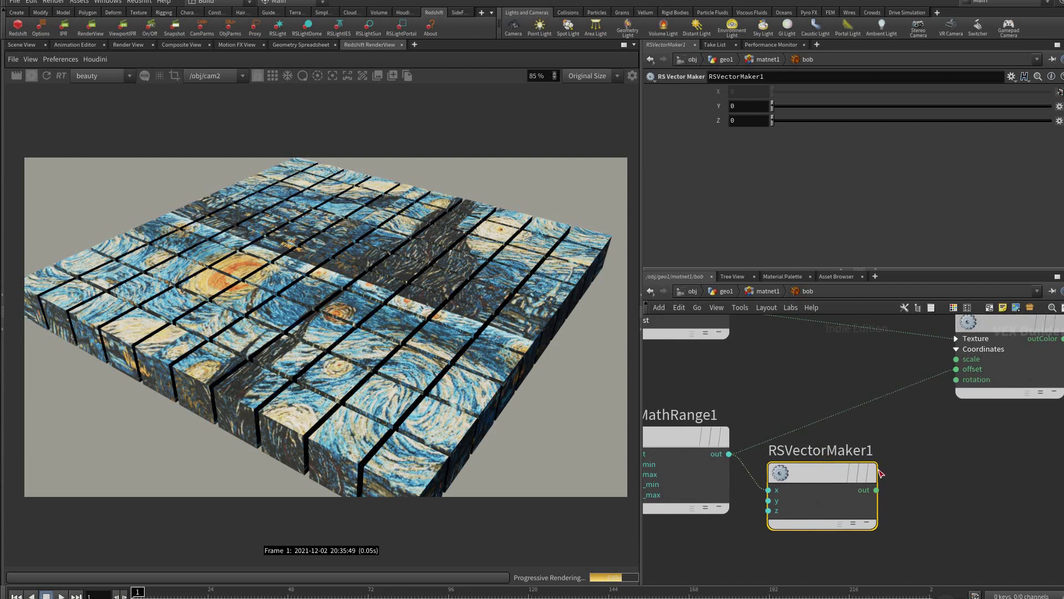
{"action": "left_click", "coordinate": [998, 327]}
{"action": "left_click_drag", "start_coordinate": [814, 473], "coordinate": [816, 458]}
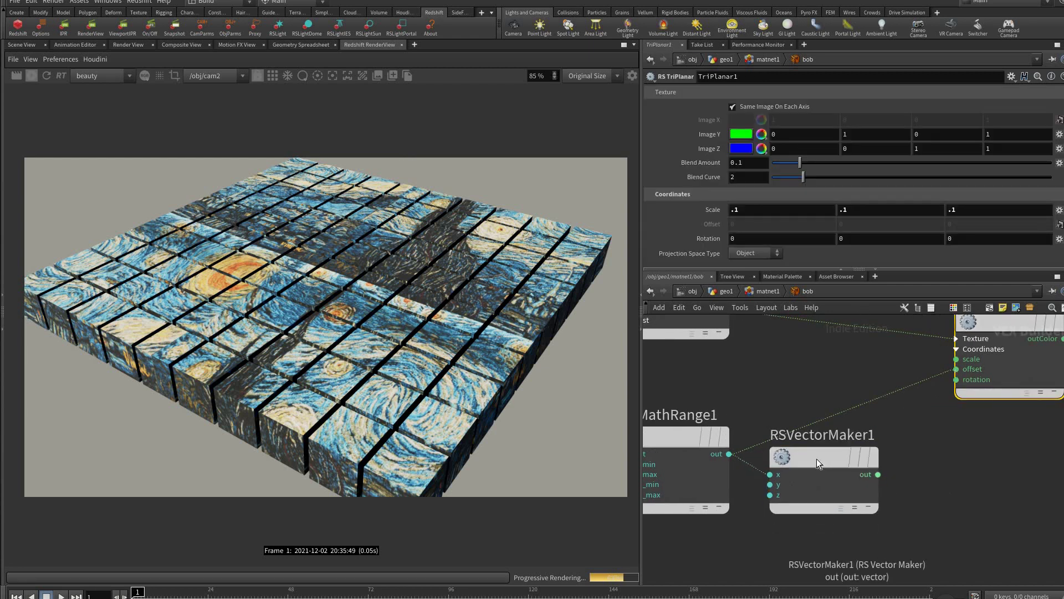
Connect RSVectorMaker1's output to TriPlanar1's offset and set RSMathRange1's New Range Max to 0.425.
{"action": "left_click_drag", "start_coordinate": [878, 474], "coordinate": [912, 422]}
{"action": "left_click", "coordinate": [824, 456]}
{"action": "left_click", "coordinate": [685, 438]}
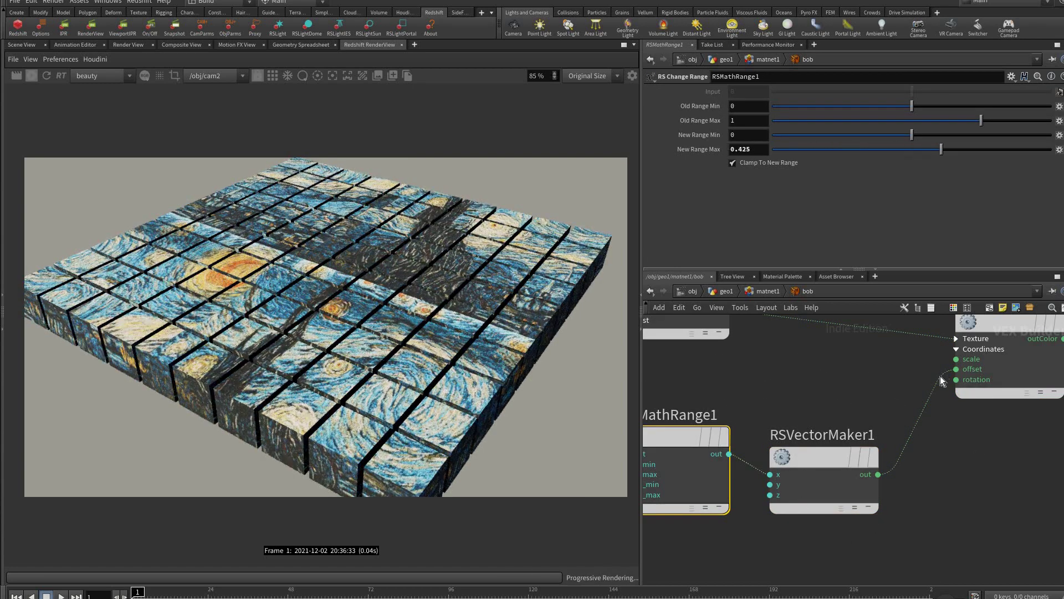
Duplicate RSMathRange1 below itself, keeping the point attribute as its input, and connect the copy's output to RSVectorMaker1's y input.
{"action": "middle_click_drag", "start_coordinate": [813, 569], "coordinate": [946, 486]}
{"action": "left_click_drag", "start_coordinate": [809, 355], "coordinate": [809, 486], "text": "alt"}
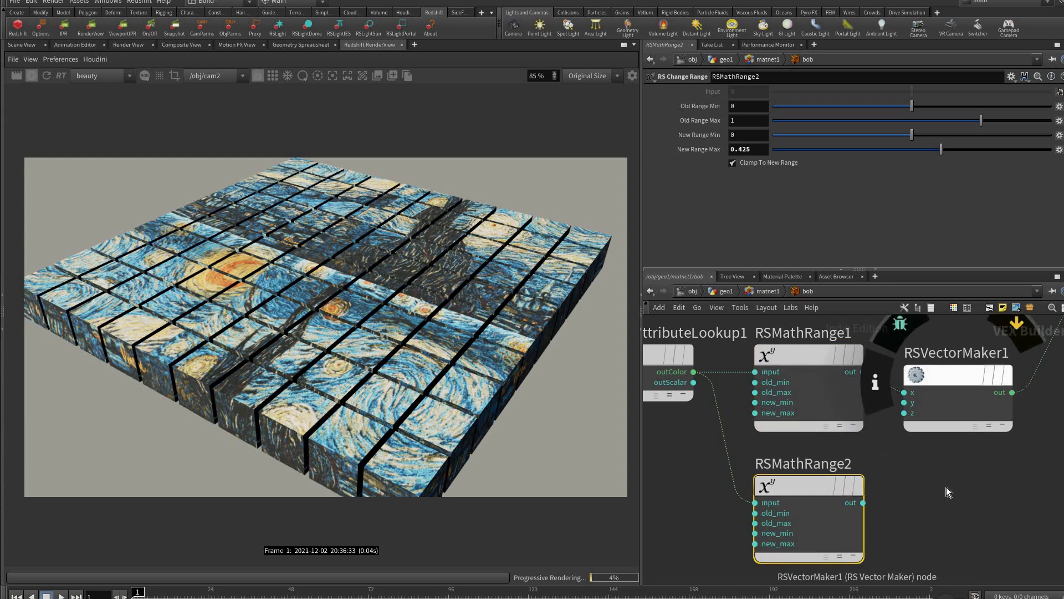
{"action": "mouse_move", "coordinate": [951, 396]}
{"action": "left_mouse_down", "text": "alt"}
{"action": "mouse_move", "coordinate": [951, 508]}
{"action": "mouse_move", "coordinate": [959, 402]}
{"action": "mouse_move", "coordinate": [962, 411]}
{"action": "left_mouse_up", "text": "alt"}
{"action": "left_click", "coordinate": [912, 438]}
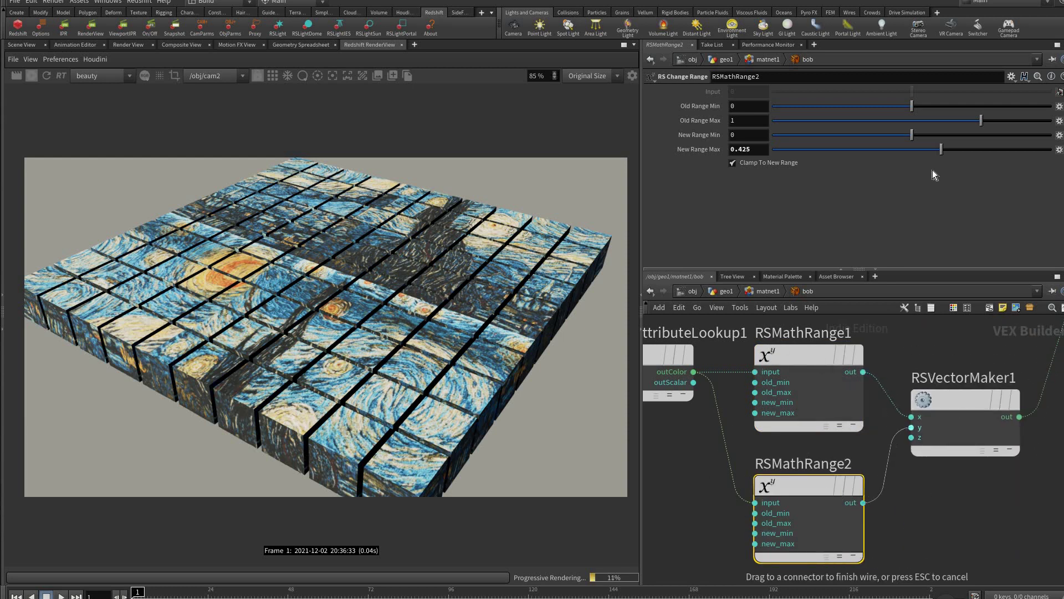
Set RSMathRange2's New Range Max to -1.229.
{"action": "left_click", "coordinate": [953, 401]}
{"action": "left_click", "coordinate": [808, 486]}
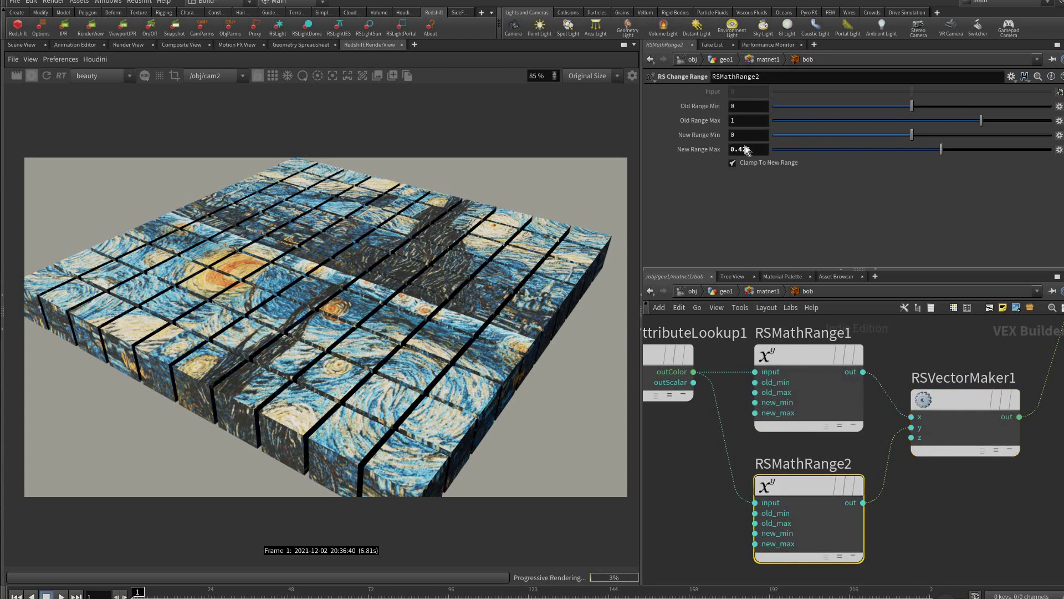
{"action": "mouse_move", "coordinate": [941, 149]}
{"action": "left_mouse_down"}
{"action": "mouse_move", "coordinate": [799, 149]}
{"action": "mouse_move", "coordinate": [946, 149]}
{"action": "left_mouse_up"}
{"action": "left_click_drag", "start_coordinate": [253, 357], "coordinate": [826, 458]}
Duplicate RSMathRange2 below itself, connect the copy to RSVectorMaker1's z input, and set the copy's New Range Max to 0.775.
{"action": "scroll", "coordinate": [853, 553], "scroll_direction": "down", "scroll_amount": 3}
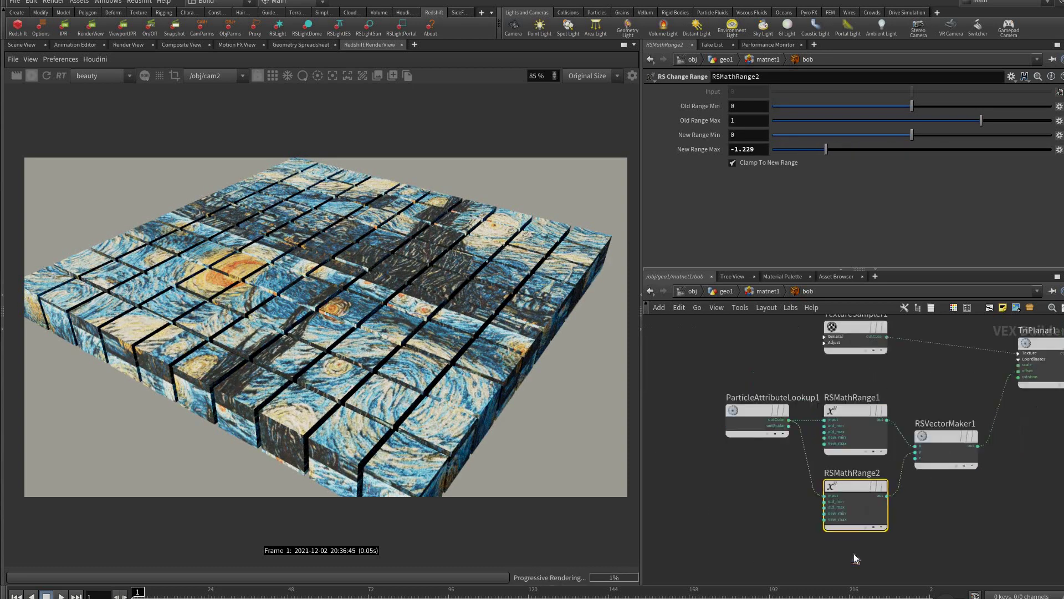
{"action": "left_click_drag", "start_coordinate": [859, 486], "coordinate": [859, 553], "text": "alt"}
{"action": "left_click_drag", "start_coordinate": [887, 560], "coordinate": [920, 450]}
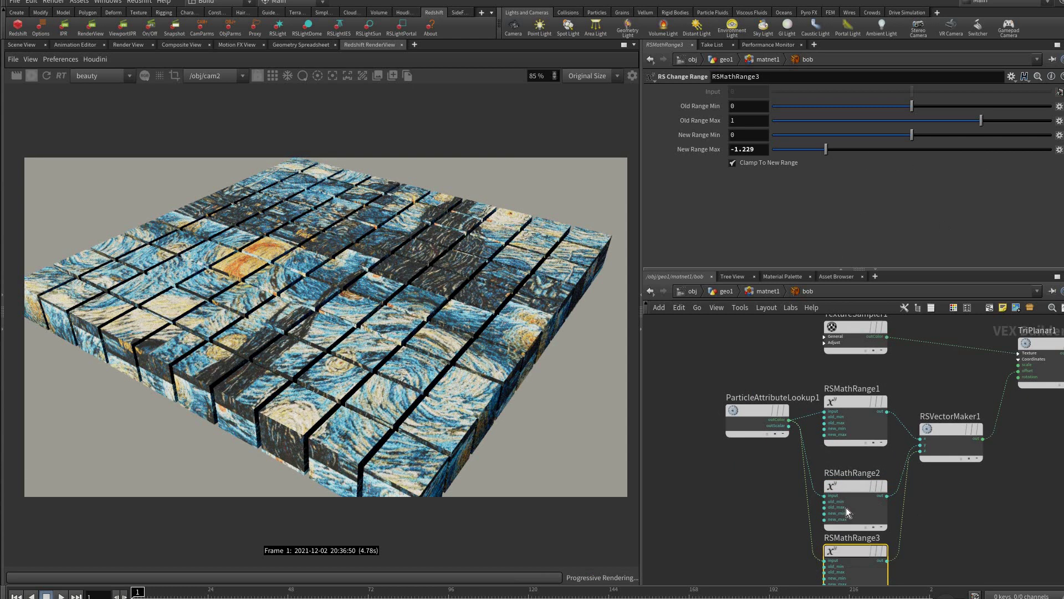
{"action": "left_click_drag", "start_coordinate": [826, 149], "coordinate": [878, 148]}
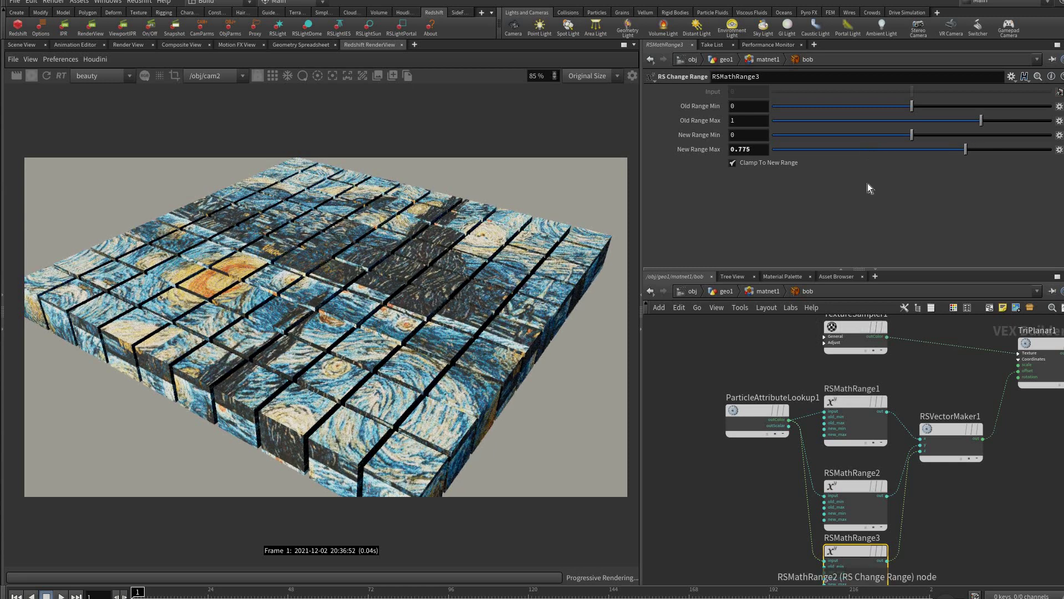
Set RSMathRange2's New Range Max to -0.632 and move the point attribute node further away from the range nodes.
{"action": "left_click", "coordinate": [856, 486]}
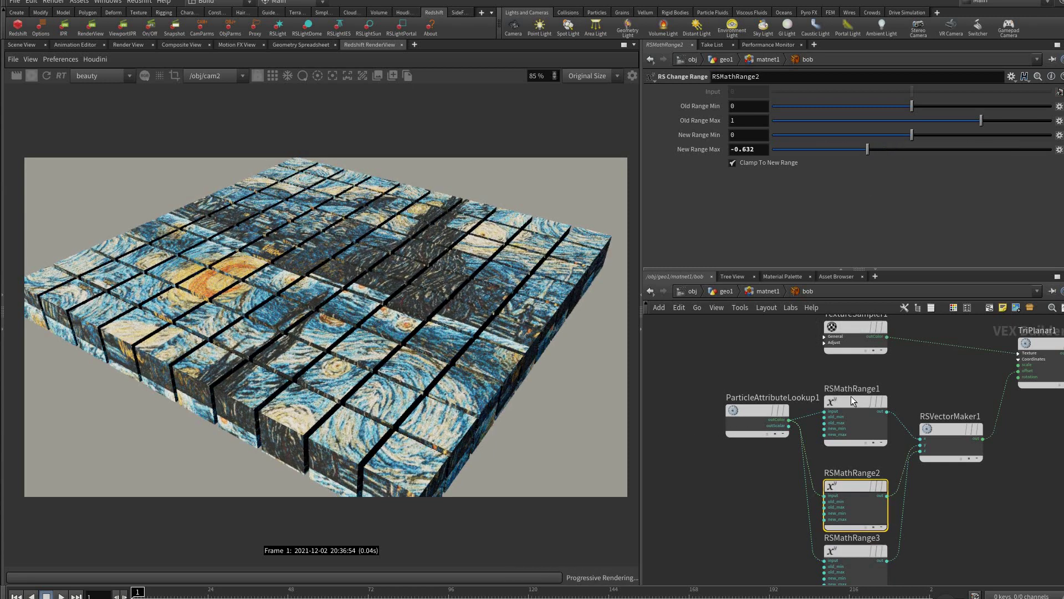
{"action": "left_click_drag", "start_coordinate": [757, 411], "coordinate": [688, 436]}
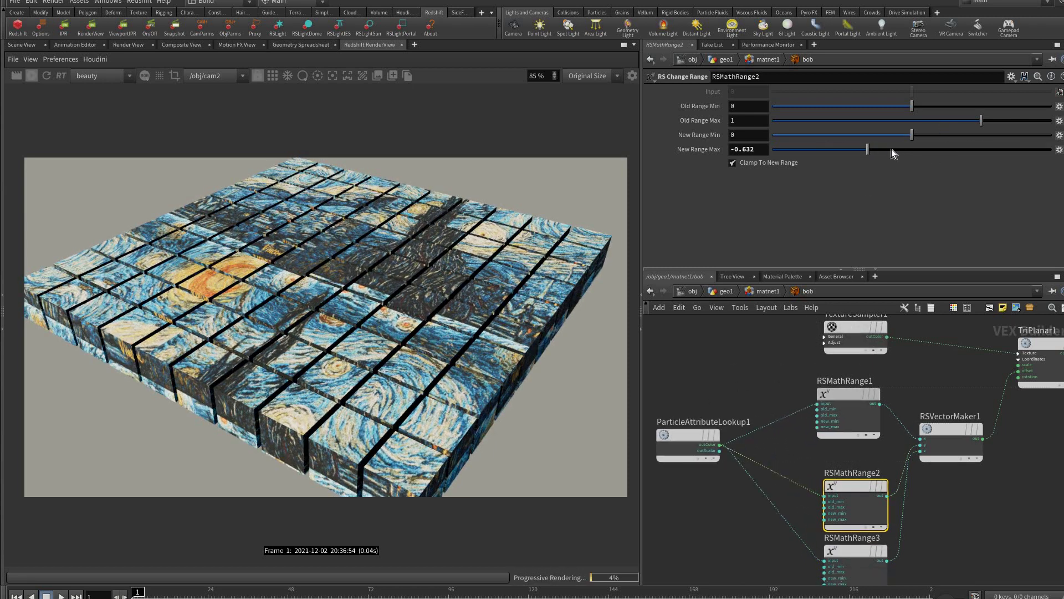
Nudge RSMathRange1 away from the other range nodes and set its New Range Max to 0.648.
{"action": "left_click_drag", "start_coordinate": [854, 400], "coordinate": [846, 393]}
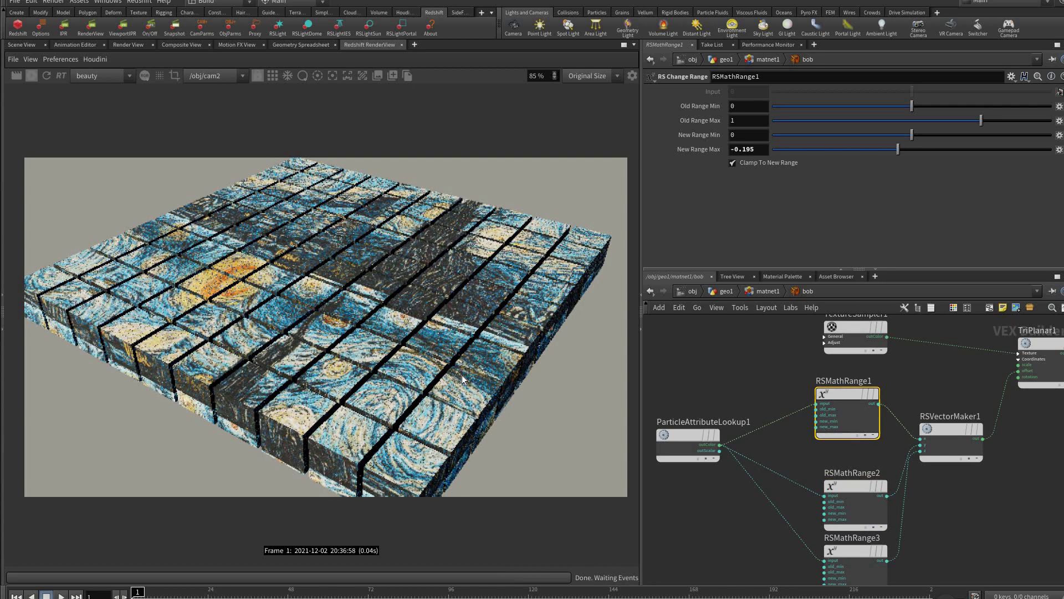
{"action": "left_click_drag", "start_coordinate": [928, 149], "coordinate": [843, 153]}
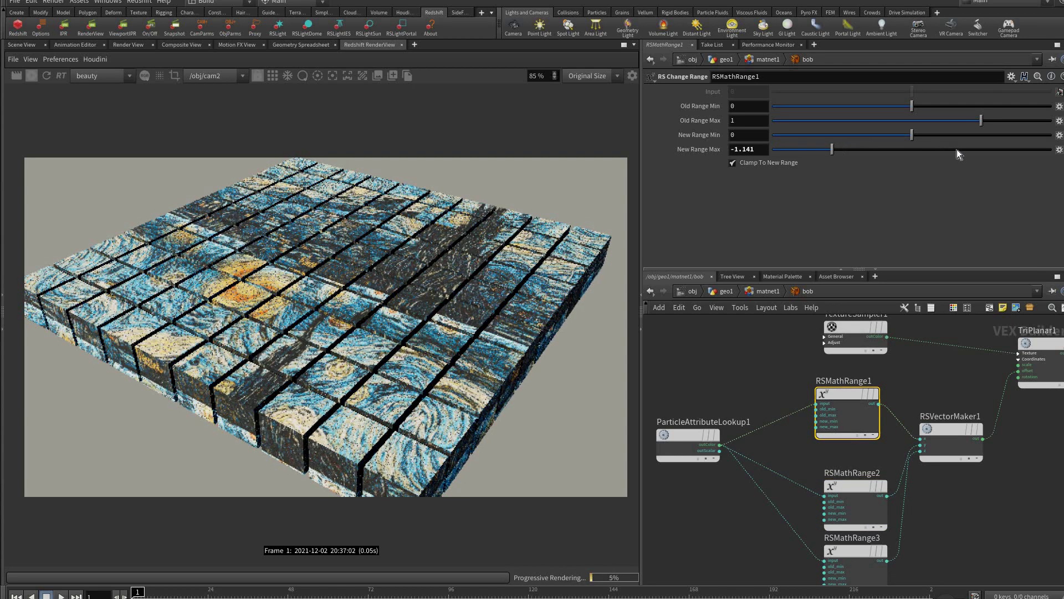
{"action": "left_click_drag", "start_coordinate": [857, 149], "coordinate": [957, 149]}
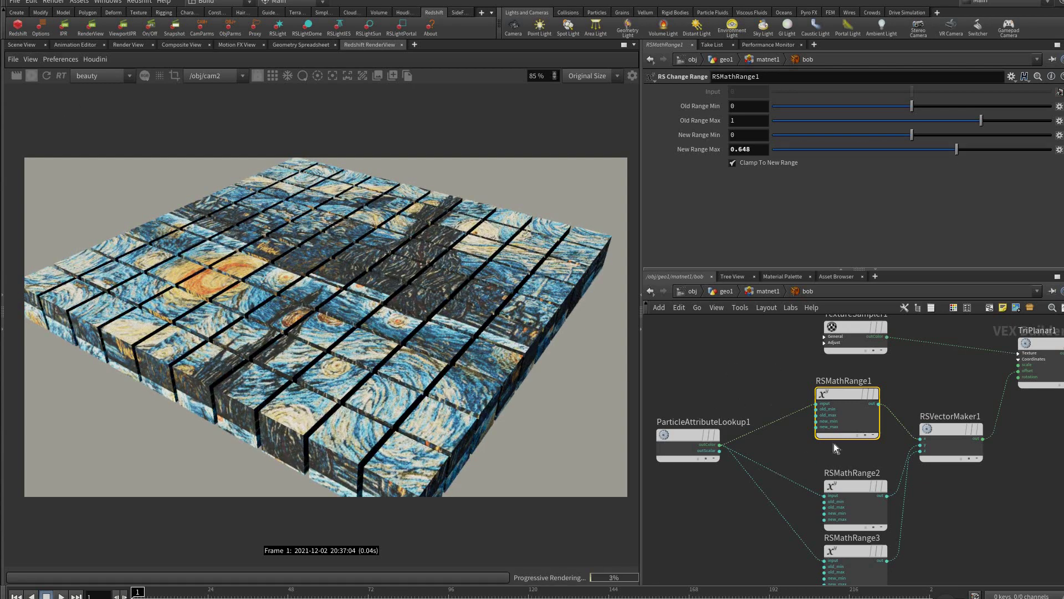
Move TextureSampler1 away from TriPlanar1 to make room for nodes between them.
{"action": "middle_click_drag", "start_coordinate": [718, 375], "coordinate": [746, 347]}
{"action": "left_click", "coordinate": [717, 410]}
{"action": "middle_click_drag", "start_coordinate": [783, 408], "coordinate": [790, 527]}
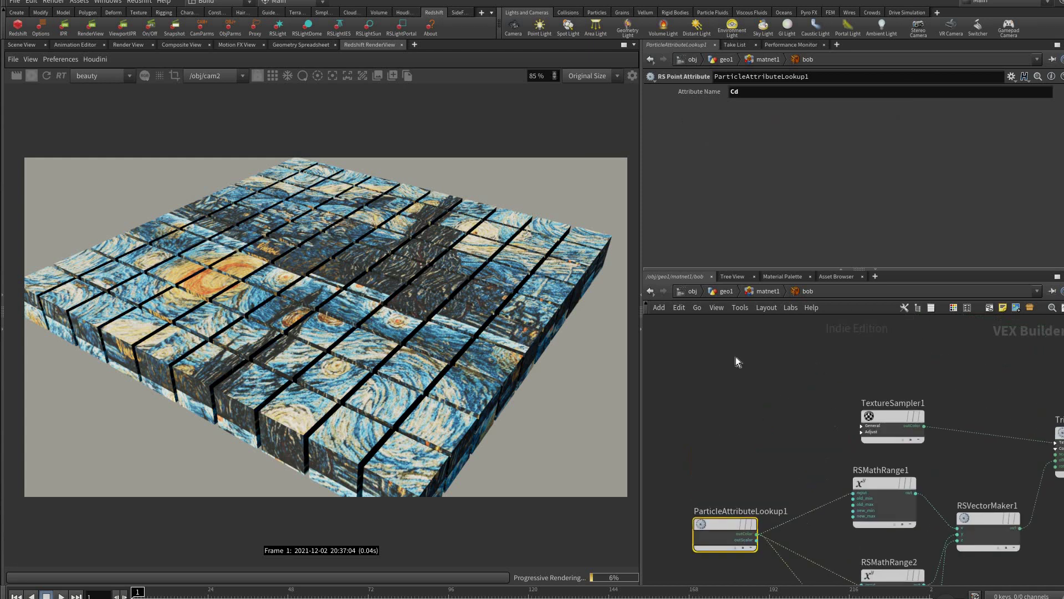
{"action": "left_click_drag", "start_coordinate": [893, 416], "coordinate": [741, 349]}
{"action": "middle_click_drag", "start_coordinate": [797, 362], "coordinate": [774, 381]}
{"action": "left_click", "coordinate": [731, 363]}
Add an RS Color Mix node beside TextureSampler1 and connect the texture's outColor to the mix's input1.
{"action": "key", "text": "Tab"}
{"action": "key", "text": "Return"}
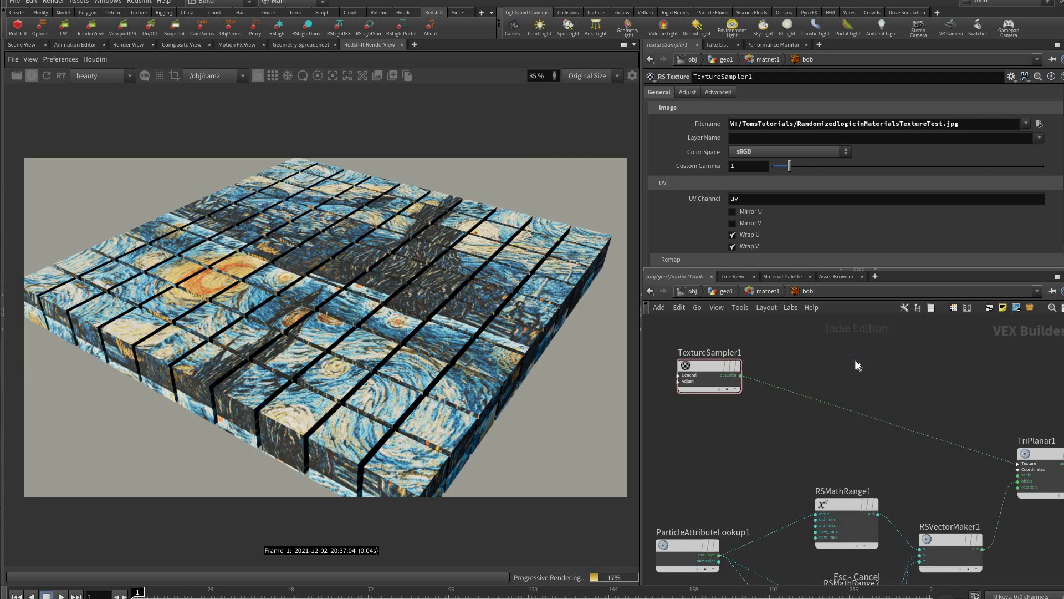
{"action": "key", "text": "Tab"}
{"action": "type", "text": "color mix"}
{"action": "key", "text": "Return"}
{"action": "left_click", "coordinate": [858, 375]}
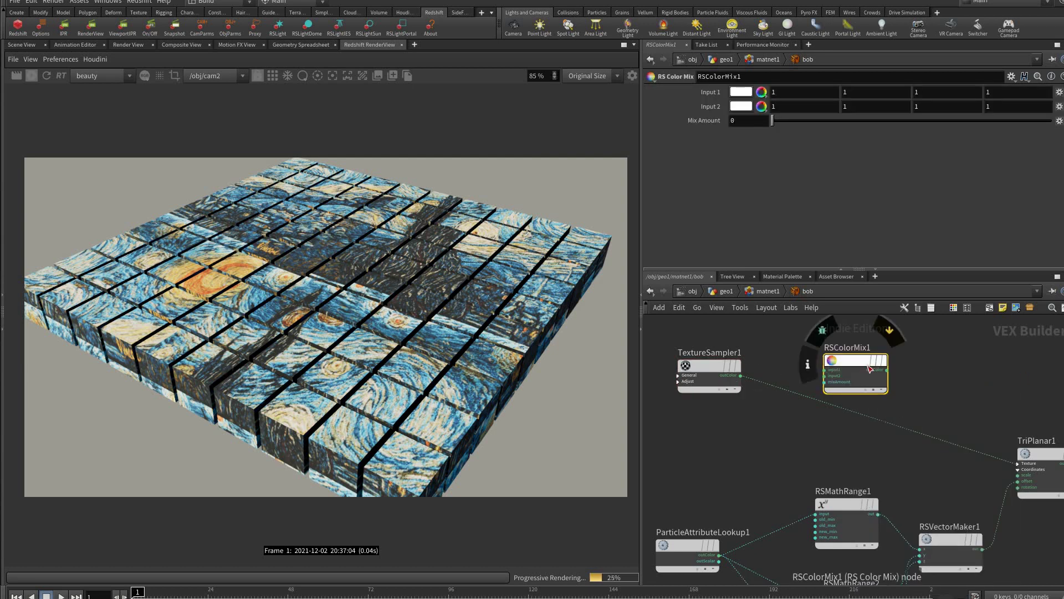
{"action": "scroll", "coordinate": [772, 370], "scroll_direction": "up", "scroll_amount": 3}
{"action": "left_click_drag", "start_coordinate": [718, 379], "coordinate": [862, 370]}
Duplicate TextureSampler1 below itself and connect the copy's outColor to RSColorMix1's input2.
{"action": "middle_click_drag", "start_coordinate": [927, 375], "coordinate": [1000, 376]}
{"action": "left_click_drag", "start_coordinate": [713, 355], "coordinate": [704, 393]}
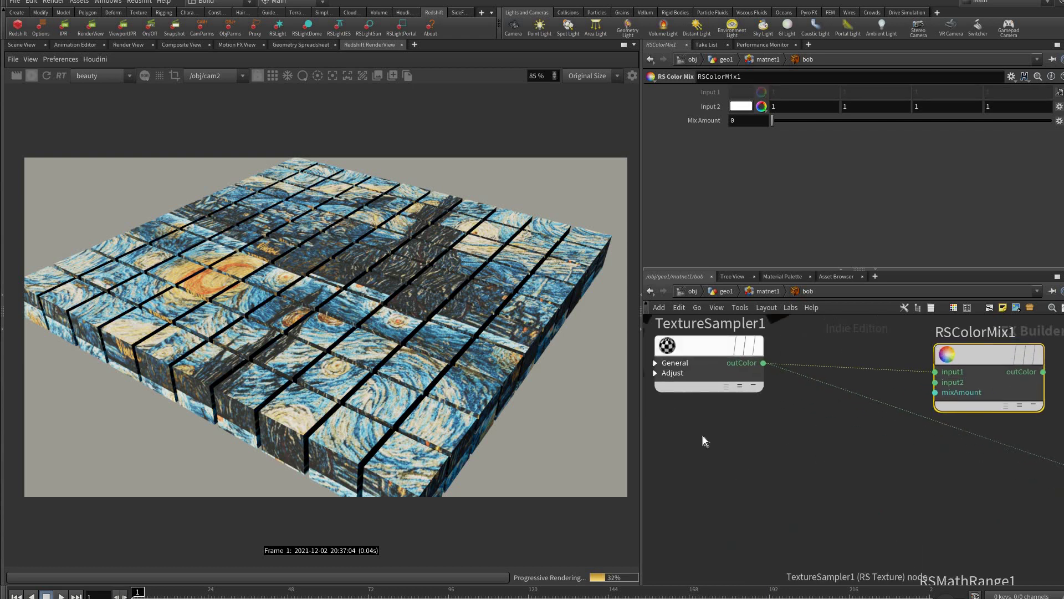
{"action": "mouse_move", "coordinate": [709, 355]}
{"action": "left_mouse_down", "text": "alt"}
{"action": "mouse_move", "coordinate": [710, 448]}
{"action": "mouse_move", "coordinate": [936, 382]}
{"action": "left_mouse_up", "text": "alt"}
Insert an RS Color Correct node between TextureSampler2 and RSColorMix1's input2, cutting the existing texture wires.
{"action": "key", "text": "Tab"}
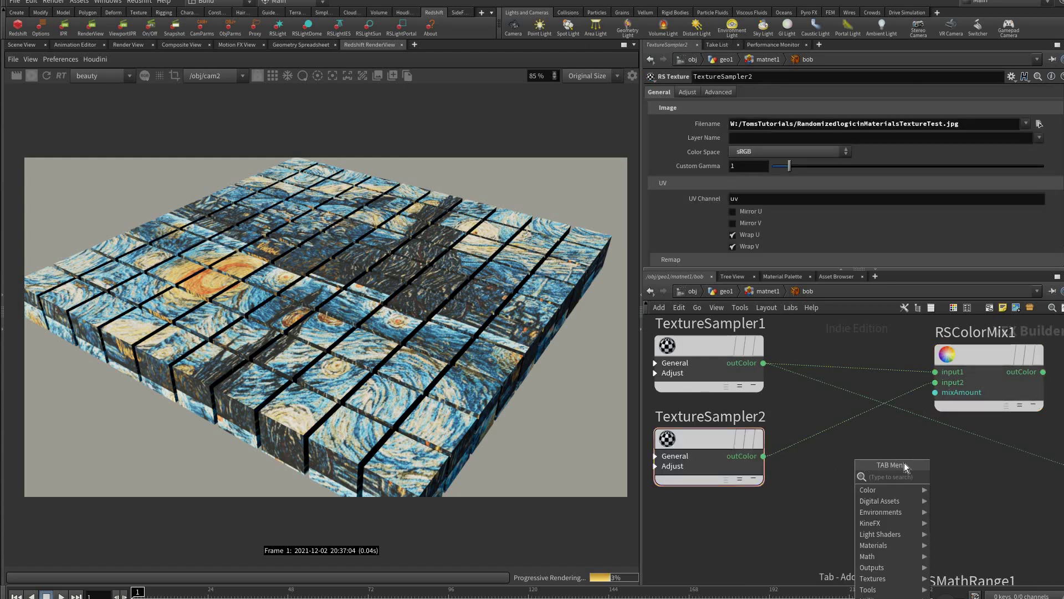
{"action": "type", "text": "color"}
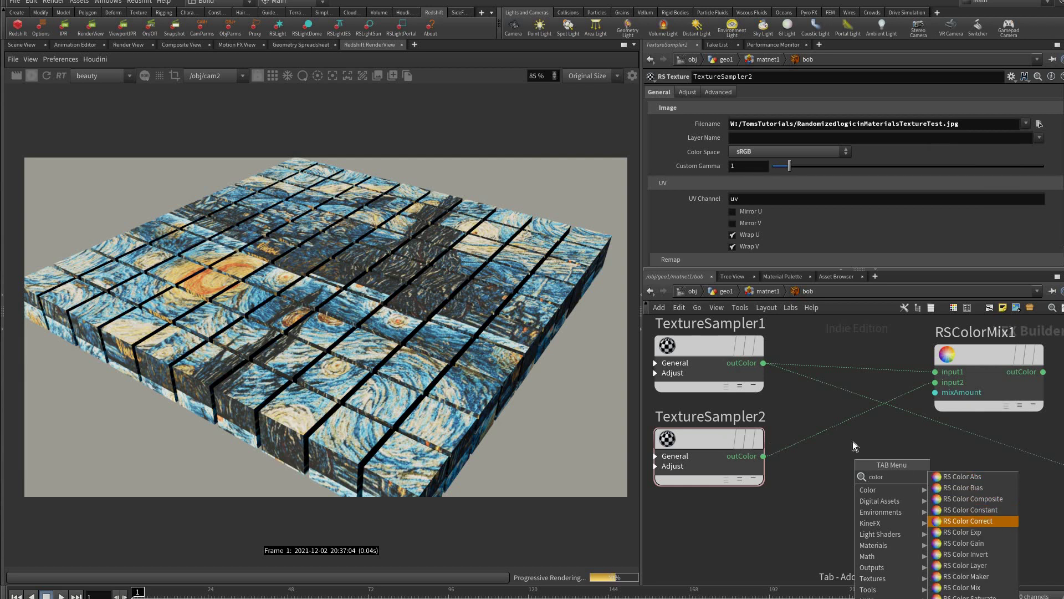
{"action": "key", "text": "Return"}
{"action": "left_click", "coordinate": [969, 472]}
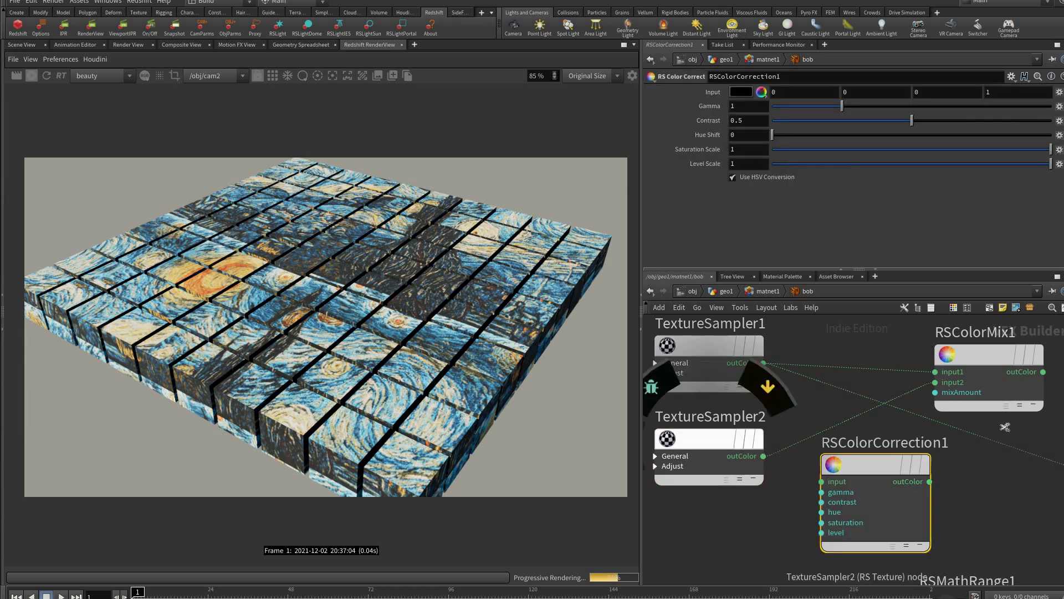
{"action": "key", "text": "y"}
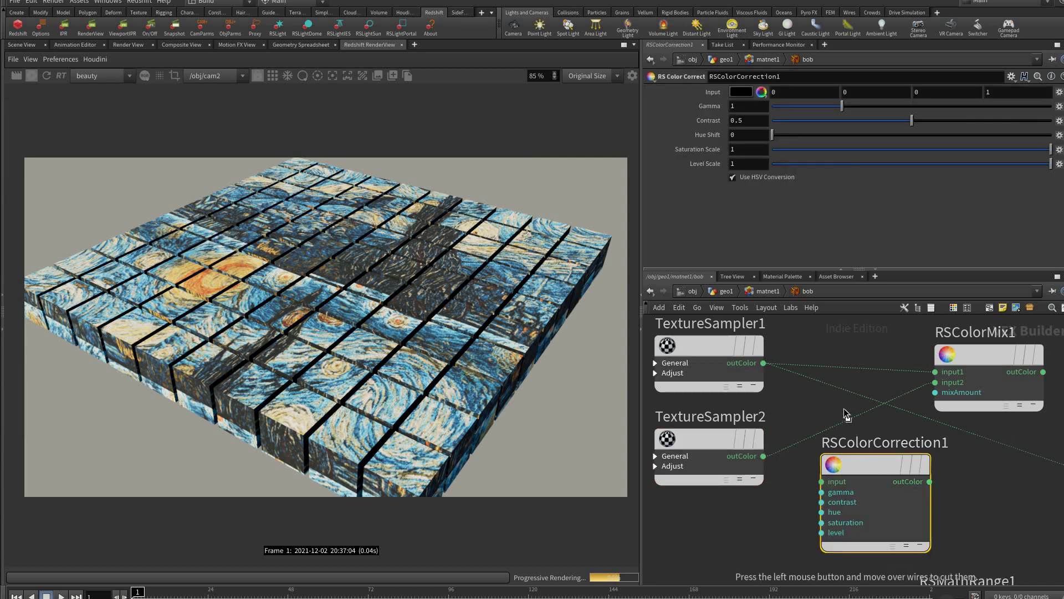
{"action": "left_click_drag", "start_coordinate": [988, 429], "coordinate": [1004, 458]}
{"action": "left_click_drag", "start_coordinate": [825, 436], "coordinate": [857, 365]}
{"action": "left_click_drag", "start_coordinate": [887, 402], "coordinate": [872, 439]}
Connect RSColorMix1's outColor to TriPlanar1's imageX texture input.
{"action": "middle_click_drag", "start_coordinate": [1056, 467], "coordinate": [831, 462]}
{"action": "left_click", "coordinate": [854, 367]}
{"action": "middle_click_drag", "start_coordinate": [954, 525], "coordinate": [726, 483]}
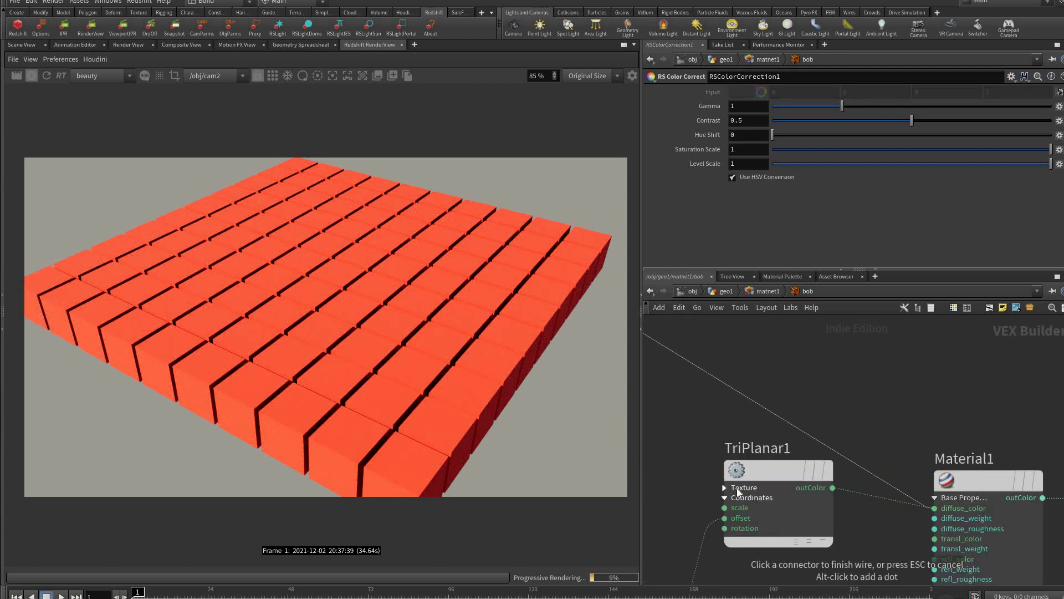
{"action": "left_click", "coordinate": [743, 498]}
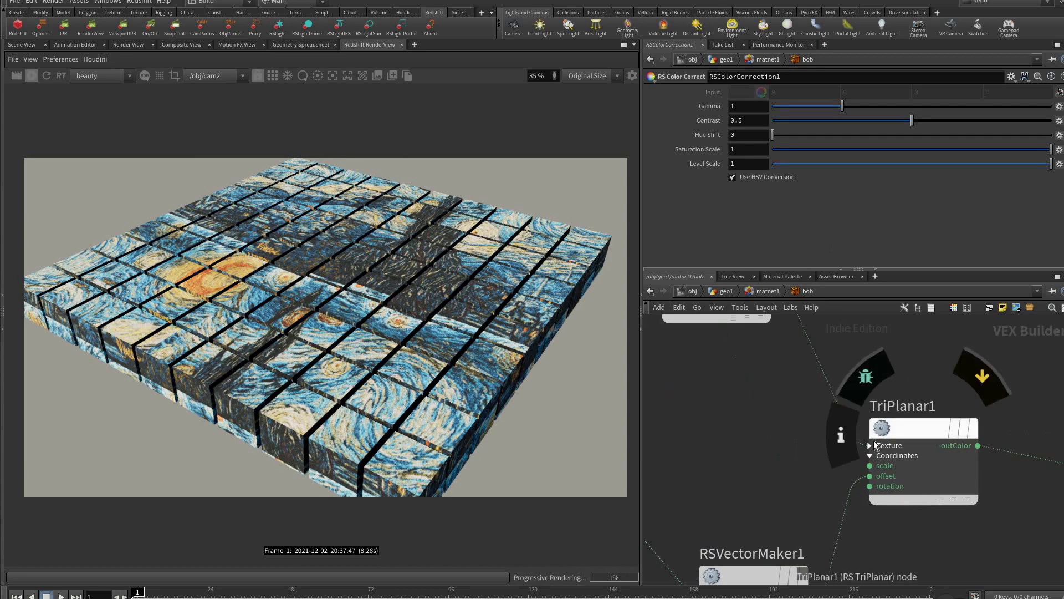
Select TriPlanar1 and expand its Texture inputs to examine which image input is wired.
{"action": "left_click", "coordinate": [874, 442]}
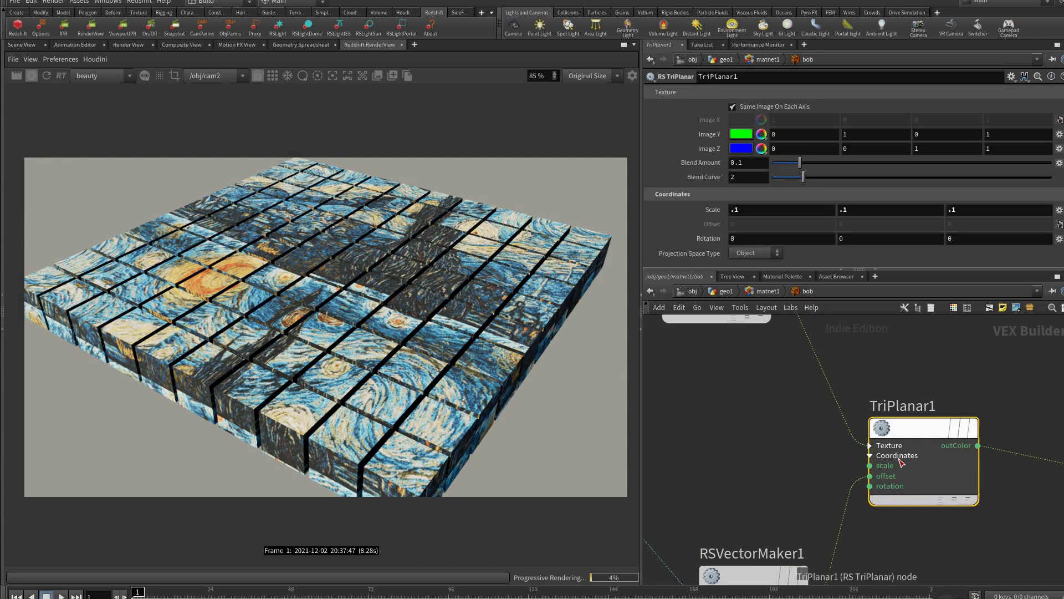
{"action": "left_click", "coordinate": [869, 445]}
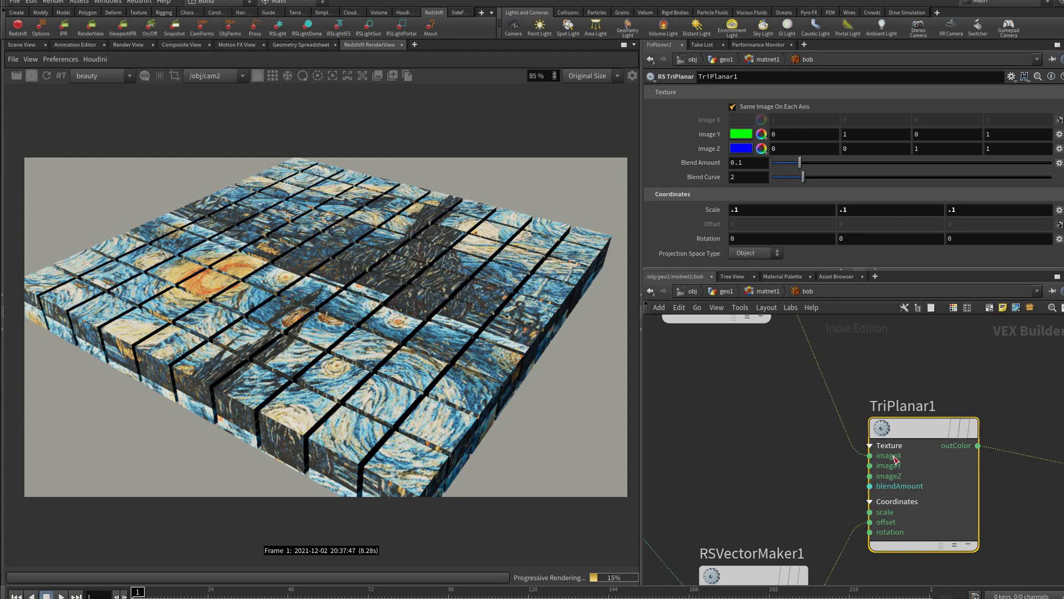
{"action": "mouse_move", "coordinate": [867, 488]}
Set RSColorCorrection1's Saturation Scale to 0 and its Level Scale to 0.097.
{"action": "middle_click_drag", "start_coordinate": [717, 449], "coordinate": [884, 507]}
{"action": "scroll", "coordinate": [868, 507], "scroll_direction": "down", "scroll_amount": 1}
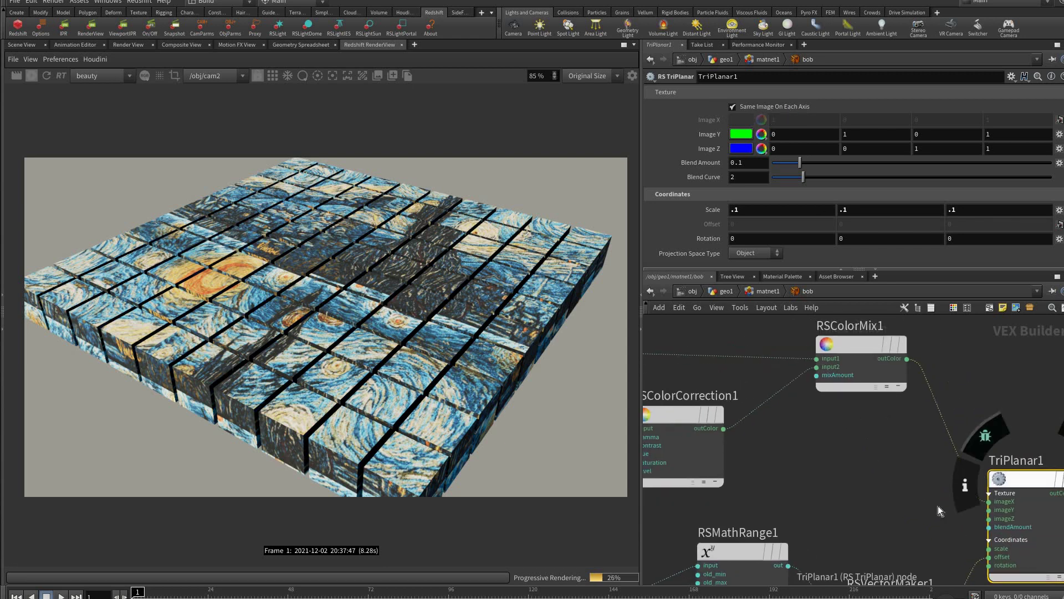
{"action": "middle_click_drag", "start_coordinate": [810, 414], "coordinate": [920, 421]}
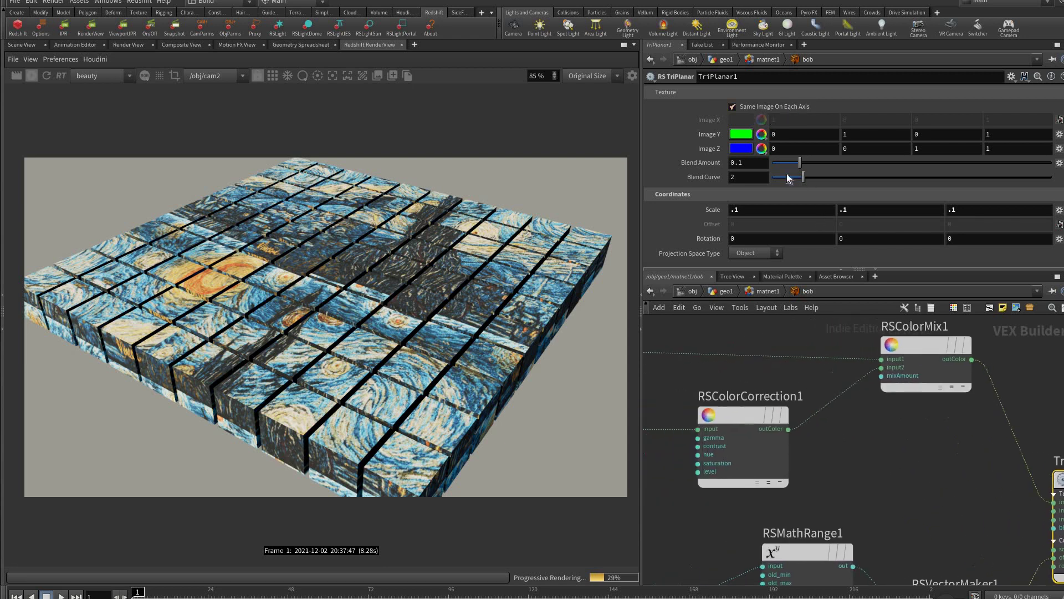
{"action": "left_click", "coordinate": [787, 421]}
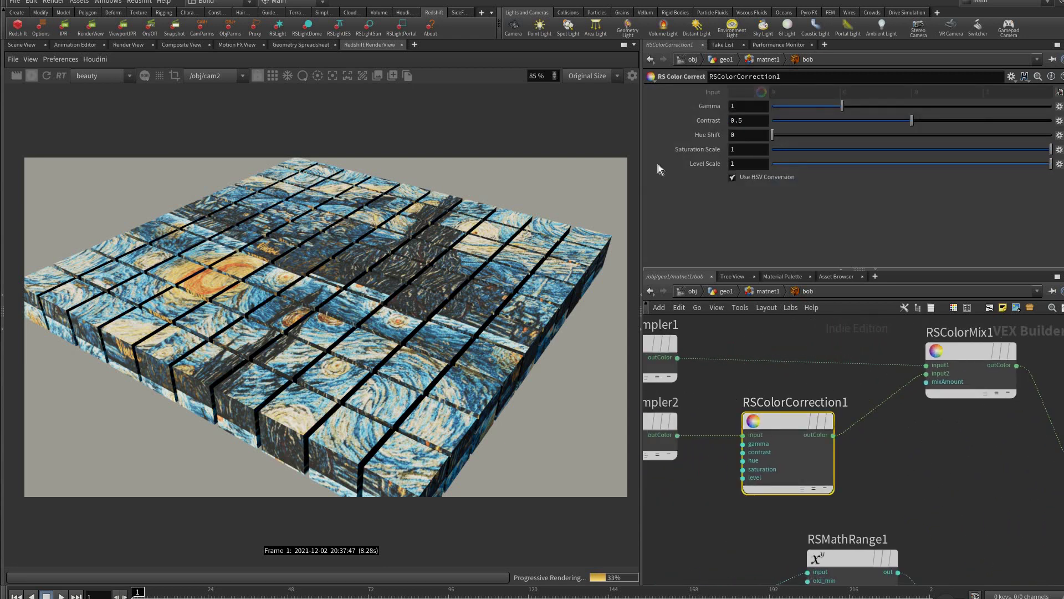
{"action": "left_click_drag", "start_coordinate": [786, 149], "coordinate": [772, 149]}
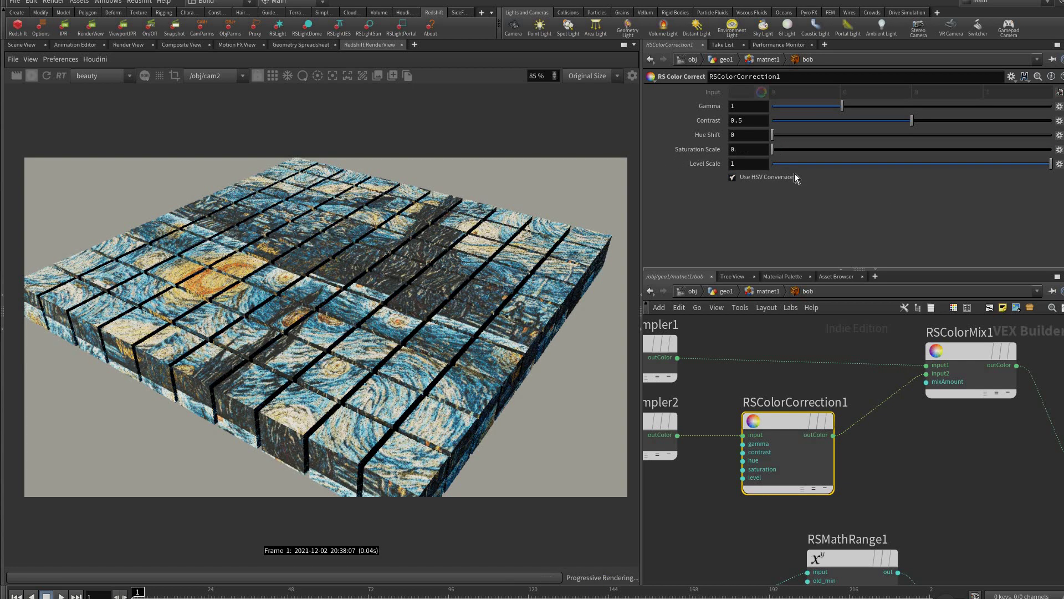
{"action": "left_click", "coordinate": [746, 166]}
Move the point attribute, the three range nodes and the vector maker to free space below RSColorCorrection1.
{"action": "middle_click_drag", "start_coordinate": [746, 166], "coordinate": [1010, 374]}
{"action": "middle_click_drag", "start_coordinate": [821, 488], "coordinate": [866, 353]}
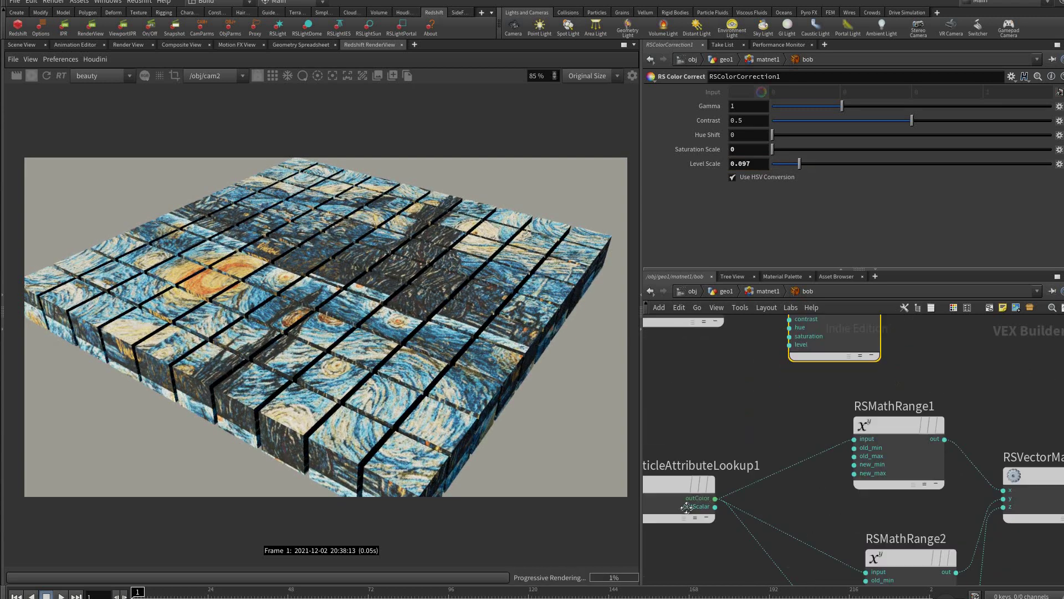
{"action": "middle_click_drag", "start_coordinate": [654, 391], "coordinate": [726, 397]}
{"action": "middle_click_drag", "start_coordinate": [865, 327], "coordinate": [699, 448]}
{"action": "middle_click_drag", "start_coordinate": [715, 499], "coordinate": [970, 354]}
{"action": "middle_click_drag", "start_coordinate": [973, 507], "coordinate": [834, 441]}
{"action": "scroll", "coordinate": [834, 441], "scroll_direction": "down", "scroll_amount": 3}
{"action": "scroll", "coordinate": [788, 356], "scroll_direction": "down", "scroll_amount": 1}
{"action": "left_click_drag", "start_coordinate": [723, 393], "coordinate": [678, 391]}
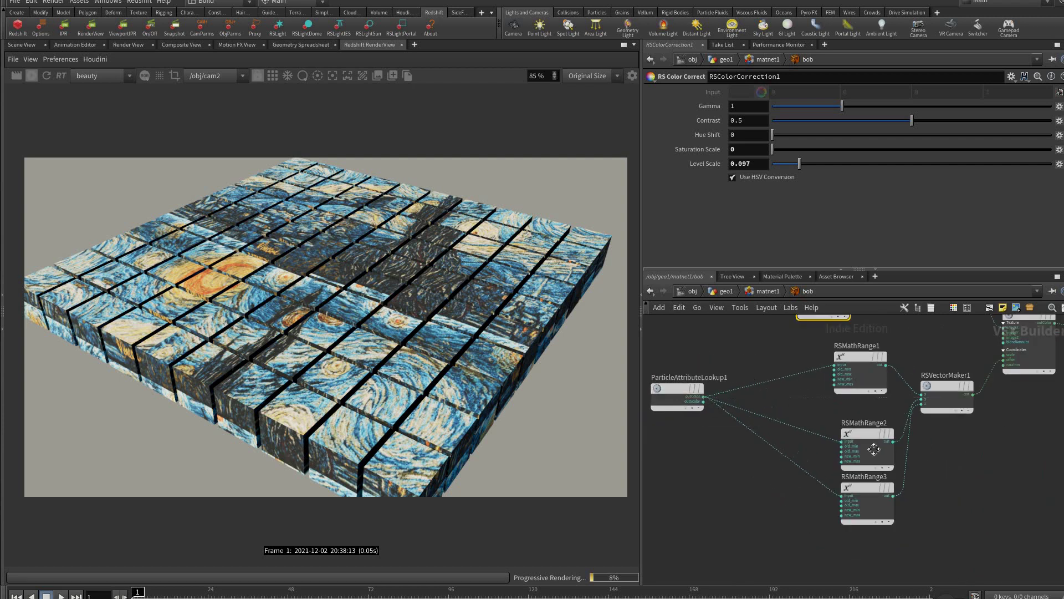
{"action": "left_click_drag", "start_coordinate": [785, 324], "coordinate": [926, 532]}
{"action": "left_click_drag", "start_coordinate": [884, 488], "coordinate": [913, 575]}
{"action": "left_click", "coordinate": [933, 520]}
{"action": "middle_click_drag", "start_coordinate": [901, 492], "coordinate": [941, 580]}
Duplicate RSMathRange1 below RSColorCorrection1, keeping its point attribute input, and connect the copy's output to RSColorMix1's mixAmount.
{"action": "left_click", "coordinate": [929, 533]}
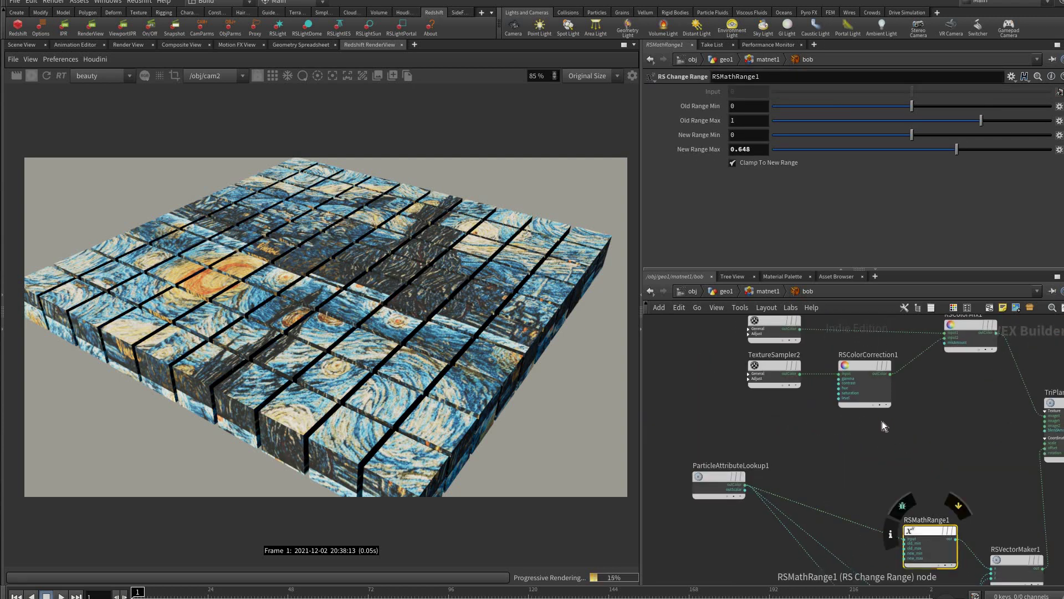
{"action": "left_click_drag", "start_coordinate": [926, 548], "coordinate": [879, 455], "text": "alt"}
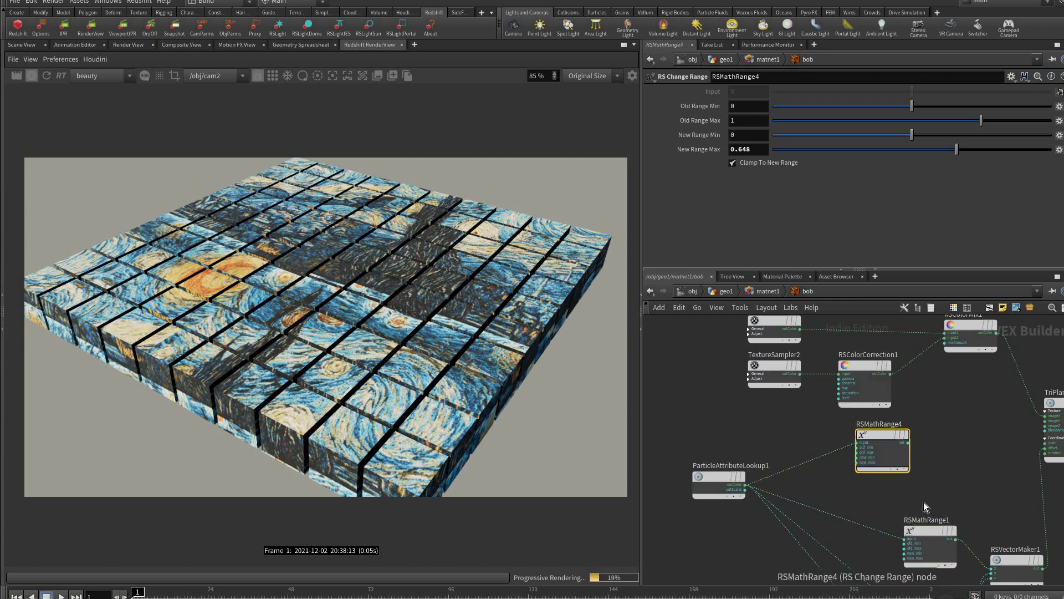
{"action": "scroll", "coordinate": [924, 501], "scroll_direction": "up", "scroll_amount": 3}
{"action": "middle_click_drag", "start_coordinate": [887, 576], "coordinate": [874, 548]}
{"action": "left_click_drag", "start_coordinate": [875, 548], "coordinate": [956, 347]}
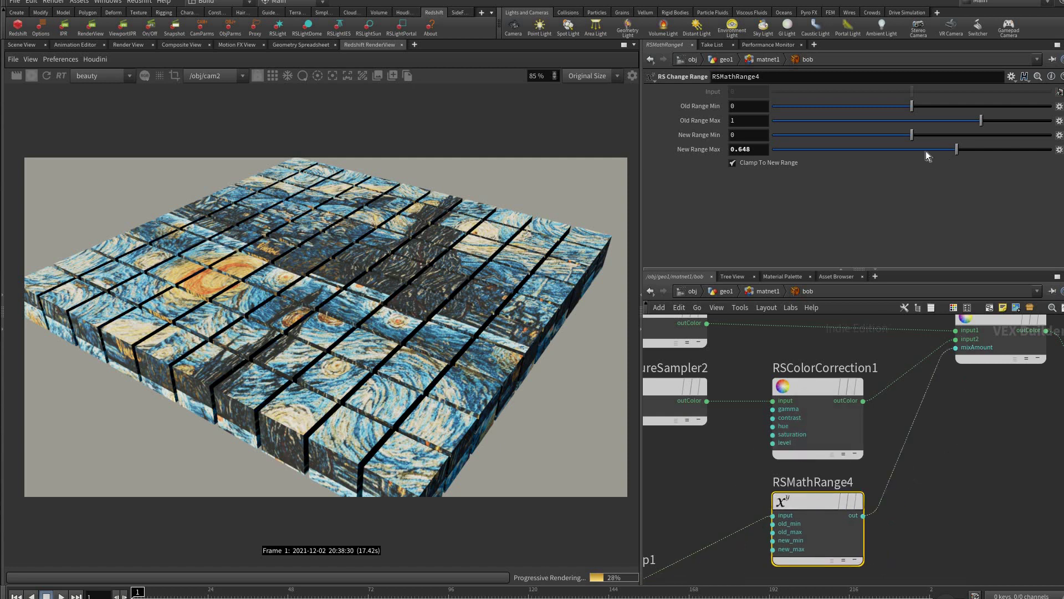
Set RSMathRange4's New Range Max to 1.141 and select the point attribute node that feeds it.
{"action": "left_click_drag", "start_coordinate": [716, 149], "coordinate": [1051, 149]}
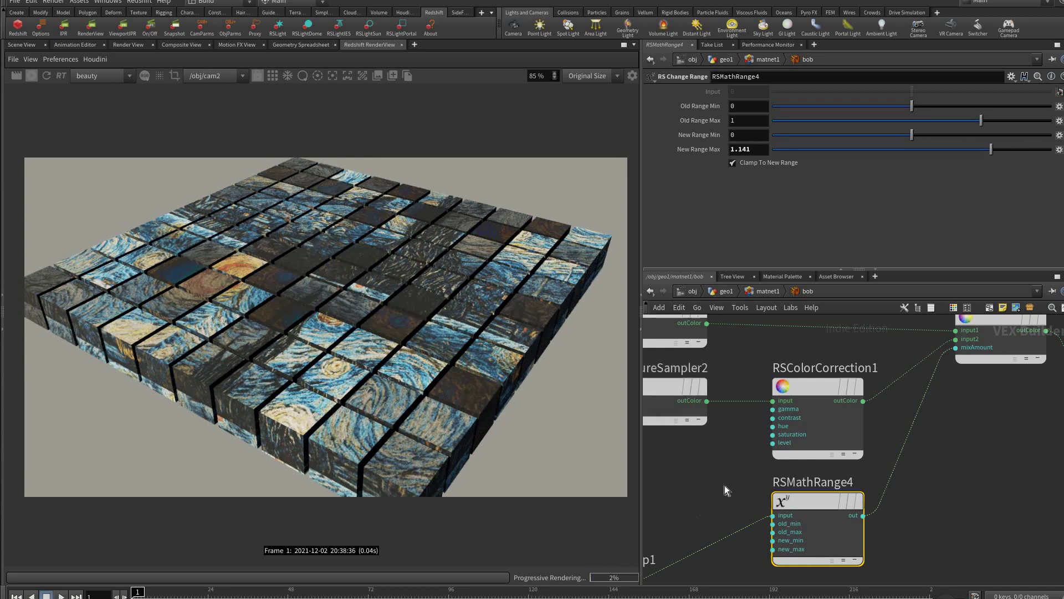
{"action": "scroll", "coordinate": [796, 410], "scroll_direction": "down", "scroll_amount": 4}
{"action": "left_click", "coordinate": [691, 488]}
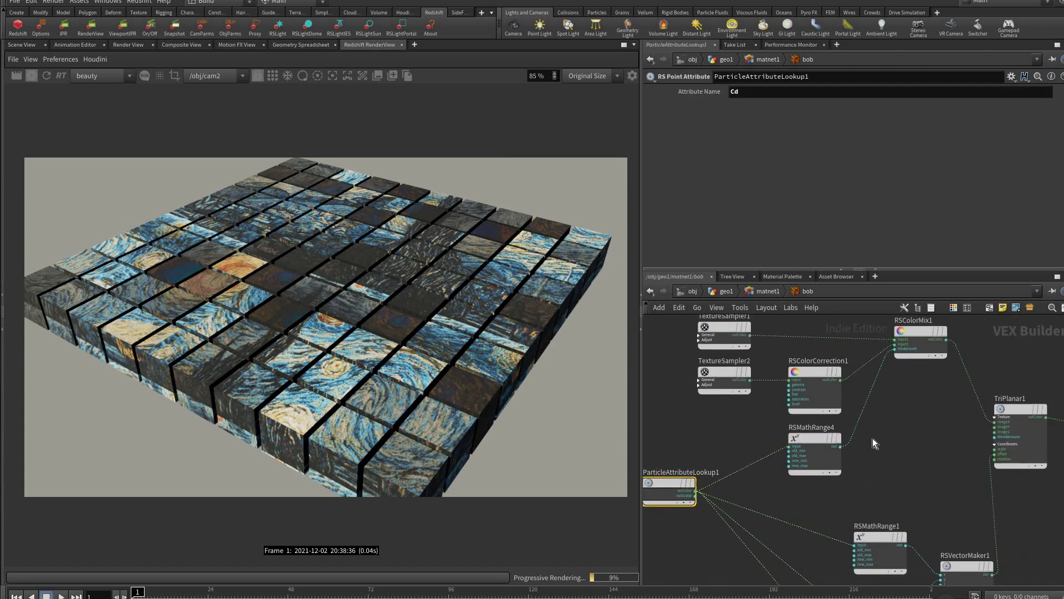
Go back up from the bob material to the geo1 network and show the 3D scene view.
{"action": "middle_click_drag", "start_coordinate": [873, 438], "coordinate": [880, 394]}
{"action": "key", "text": "u"}
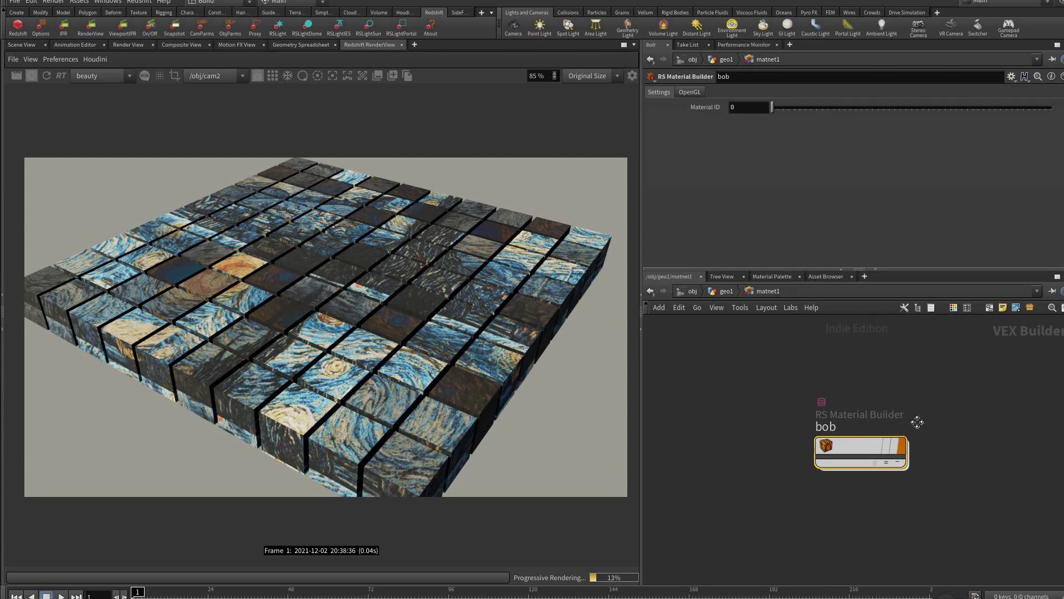
{"action": "key", "text": "u"}
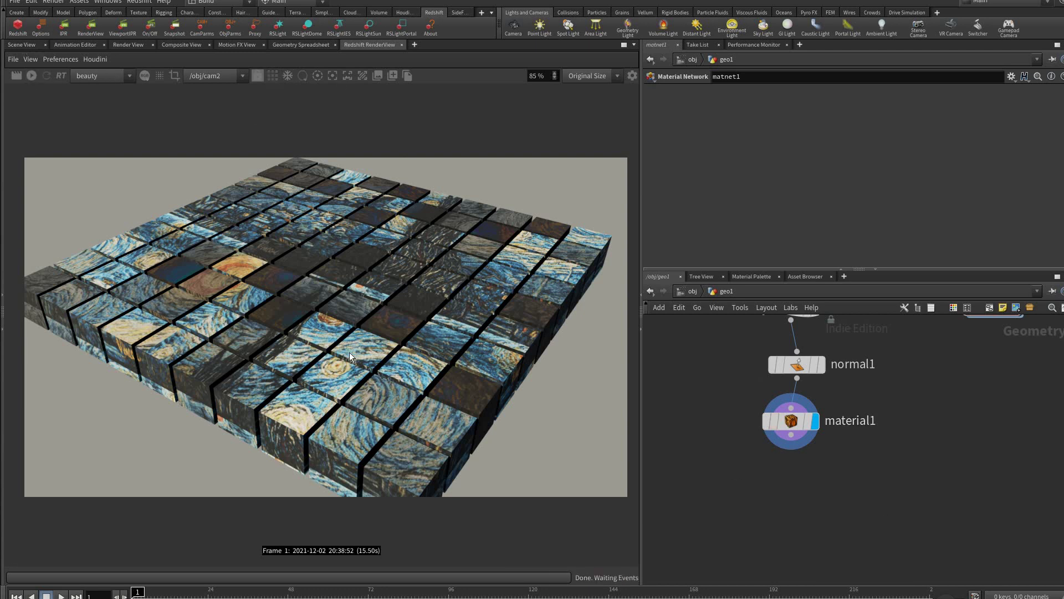
{"action": "left_click", "coordinate": [22, 44]}
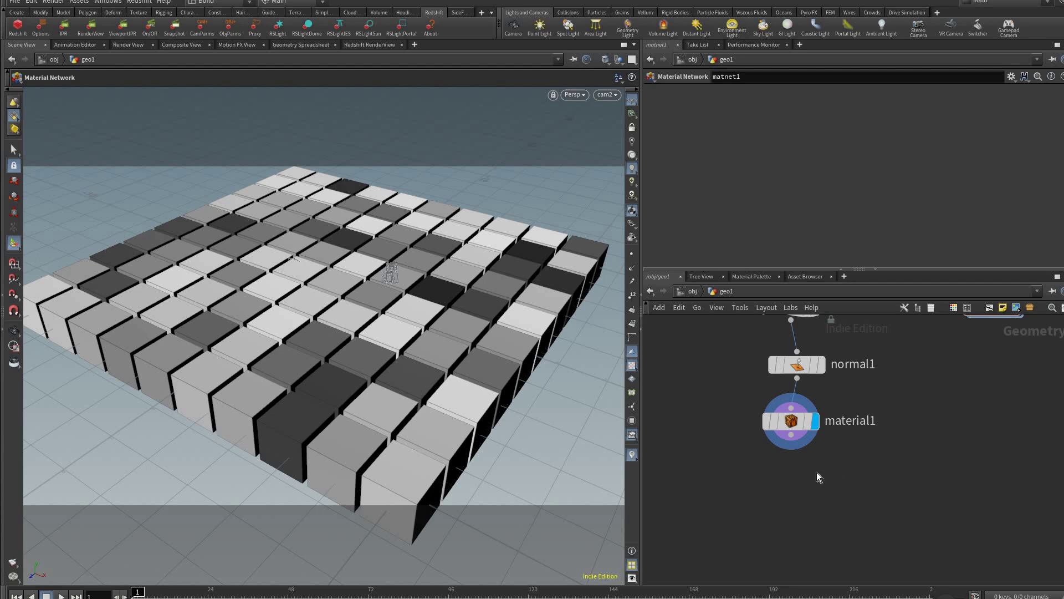
{"action": "middle_click_drag", "start_coordinate": [817, 471], "coordinate": [836, 465]}
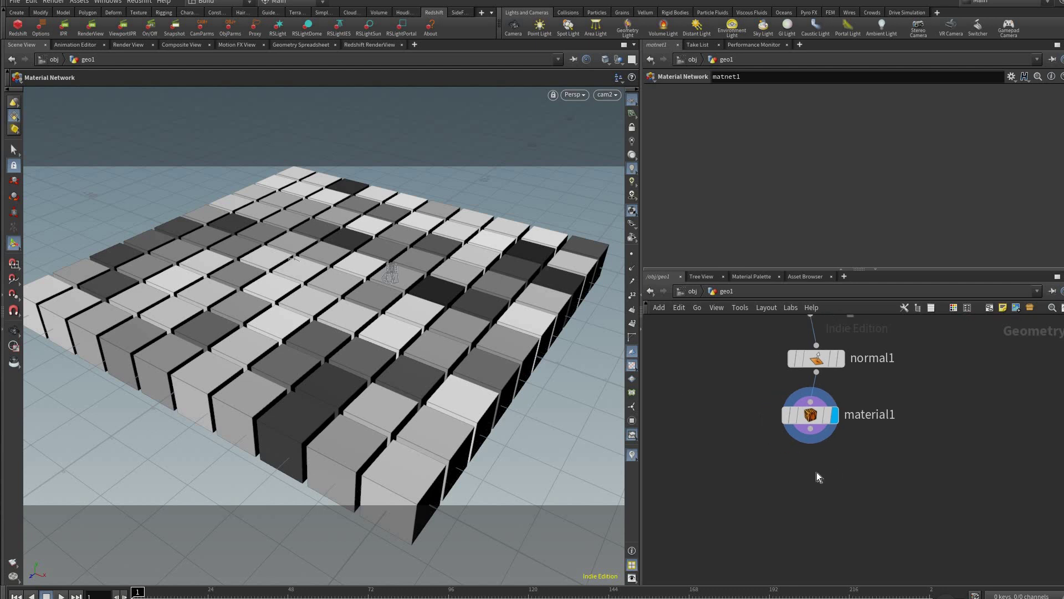
Add an Attribute Wrangle node below material1 in the geo1 network.
{"action": "key", "text": "Tab"}
{"action": "type", "text": "aw"}
{"action": "key", "text": "Return"}
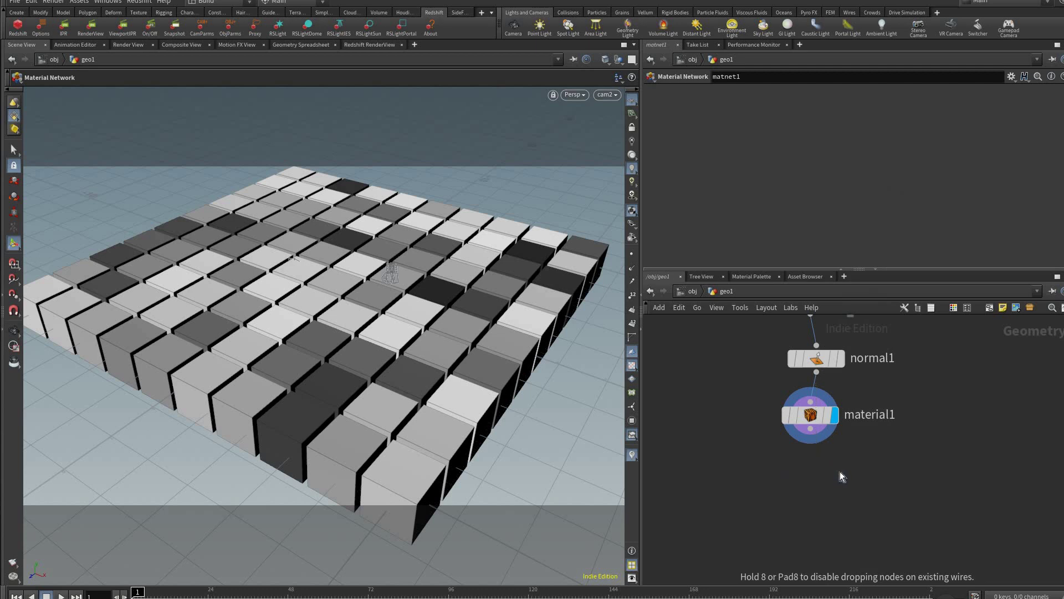
{"action": "left_click", "coordinate": [836, 474]}
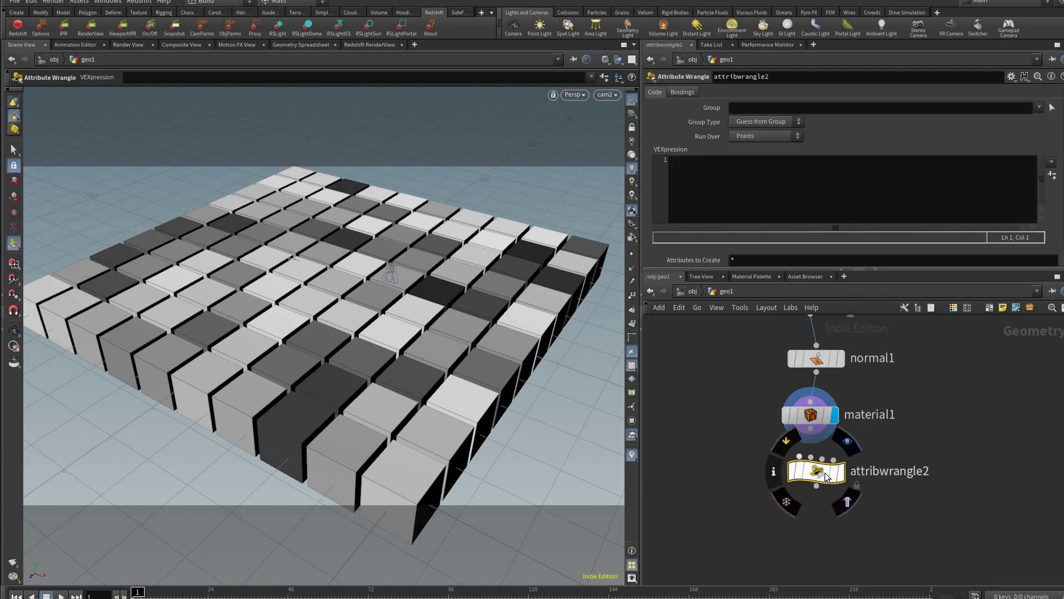
{"action": "left_click", "coordinate": [744, 196]}
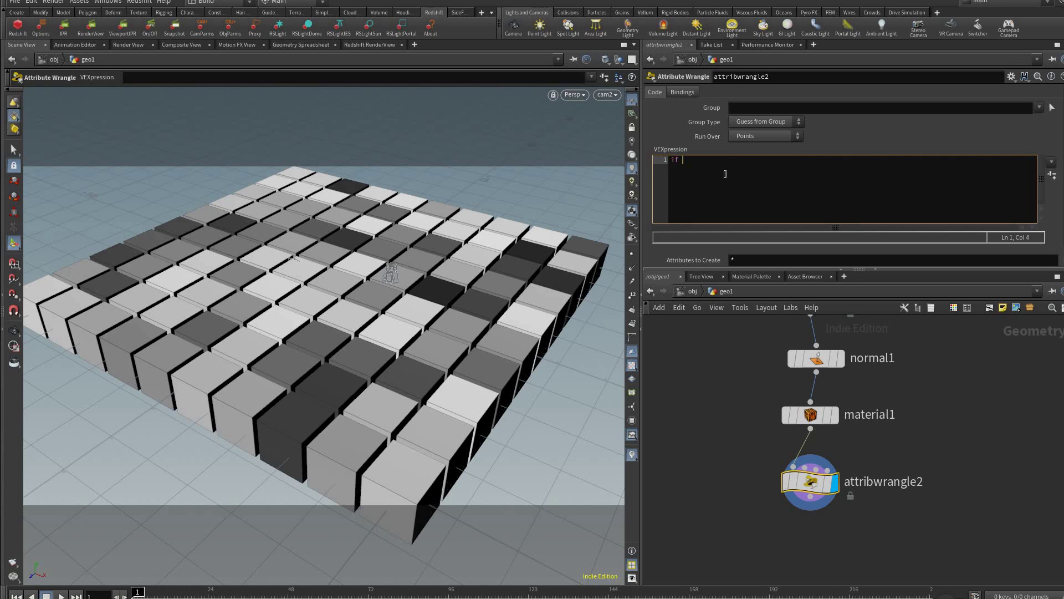
{"action": "type", "text": "()"}
{"action": "key", "text": "Left"}
{"action": "type", "text": "@Cd.r < 0.5) {"}
{"action": "key", "text": "Return"}
{"action": "type", "text": "i@group_bob"}
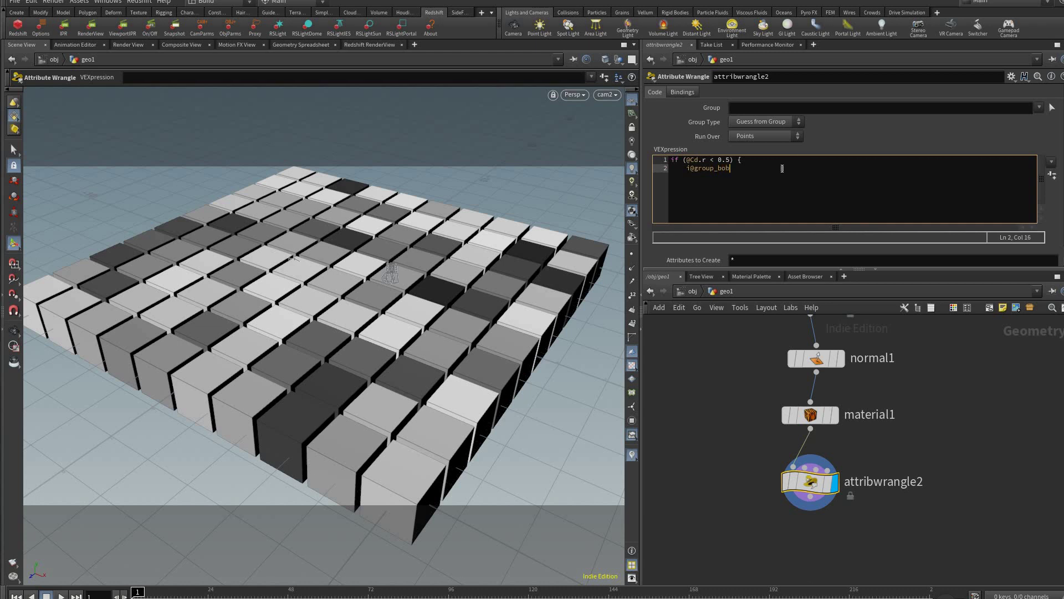
{"action": "type", "text": "= 1;"}
{"action": "key", "text": "Return"}
{"action": "type", "text": "}"}
{"action": "left_click", "coordinate": [826, 506]}
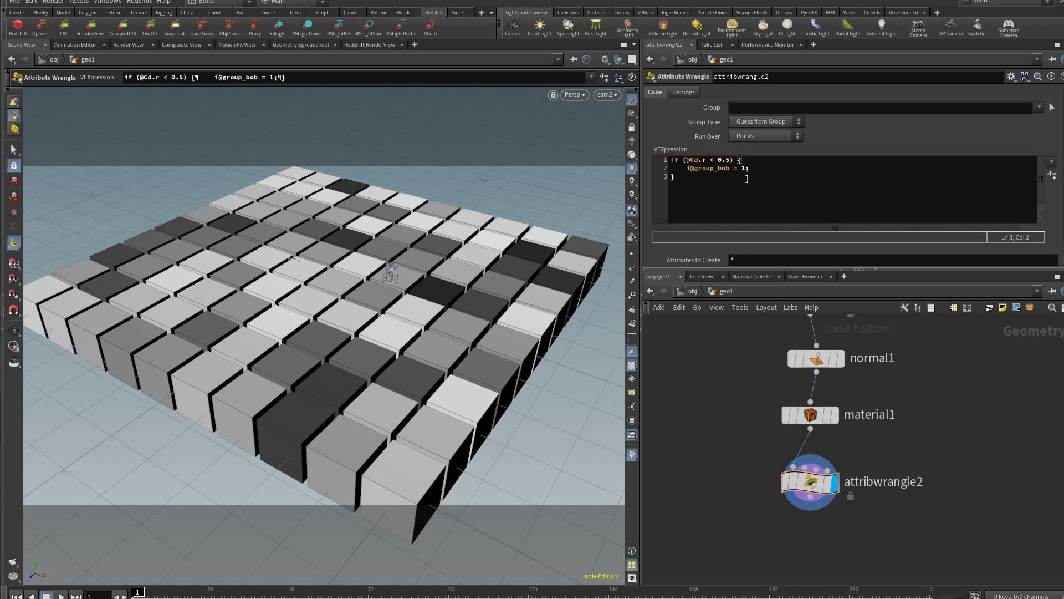
Examine the i@group_bob assignment and the 0.5 threshold in the wrangle code.
{"action": "left_click", "coordinate": [690, 168]}
{"action": "left_click", "coordinate": [689, 168]}
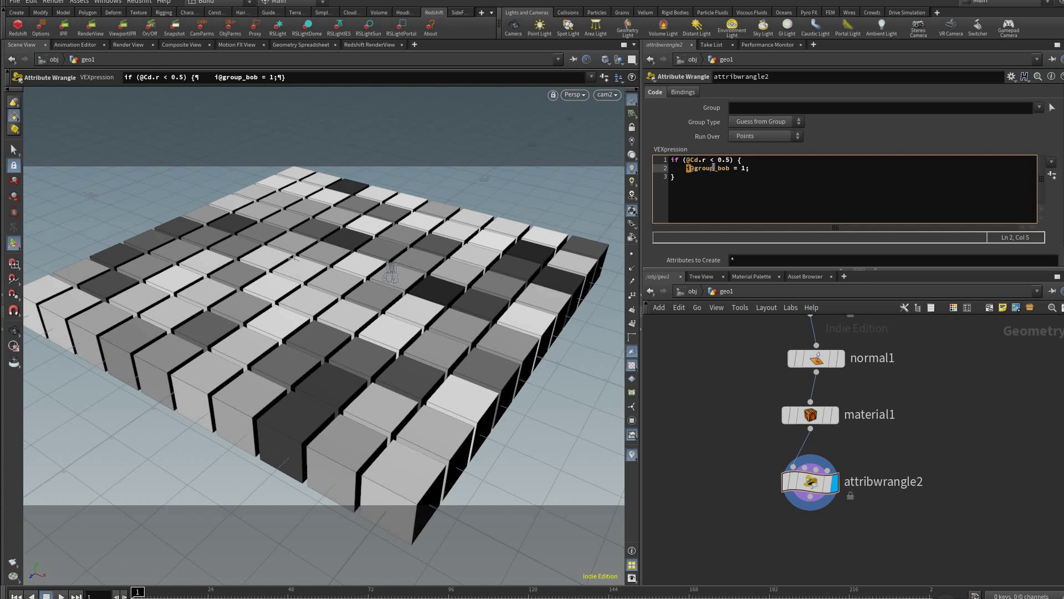
{"action": "key", "text": "Right"}
{"action": "key", "text": "shift+Right"}
{"action": "key", "text": "shift+Right"}
{"action": "key", "text": "shift+Right"}
{"action": "key", "text": "shift+Right"}
{"action": "key", "text": "shift+Right"}
{"action": "key", "text": "shift+Right"}
{"action": "key", "text": "Left"}
{"action": "key", "text": "Left"}
{"action": "key", "text": "Right"}
{"action": "key", "text": "Right"}
{"action": "key", "text": "shift+Left"}
{"action": "key", "text": "shift+Left"}
{"action": "key", "text": "shift+Left"}
{"action": "key", "text": "shift+Left"}
{"action": "key", "text": "shift+Left"}
{"action": "key", "text": "shift+Left"}
{"action": "key", "text": "Right"}
{"action": "key", "text": "Right"}
{"action": "key", "text": "shift+Right"}
{"action": "key", "text": "shift+Right"}
{"action": "key", "text": "shift+Right"}
{"action": "key", "text": "Down"}
{"action": "key", "text": "Up"}
{"action": "key", "text": "Up"}
{"action": "key", "text": "shift+Left"}
{"action": "key", "text": "shift+Left"}
Add a Split node after attribwrangle2, display it and set its Group to bob.
{"action": "middle_click_drag", "start_coordinate": [827, 499], "coordinate": [852, 460]}
{"action": "key", "text": "Tab"}
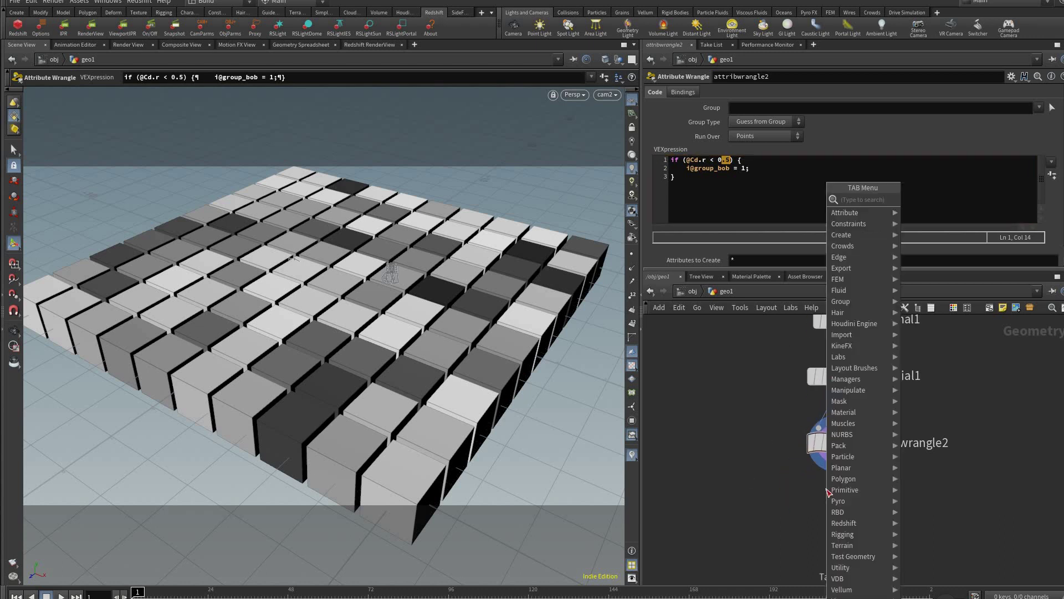
{"action": "type", "text": "spli"}
{"action": "key", "text": "Return"}
{"action": "left_click", "coordinate": [834, 497]}
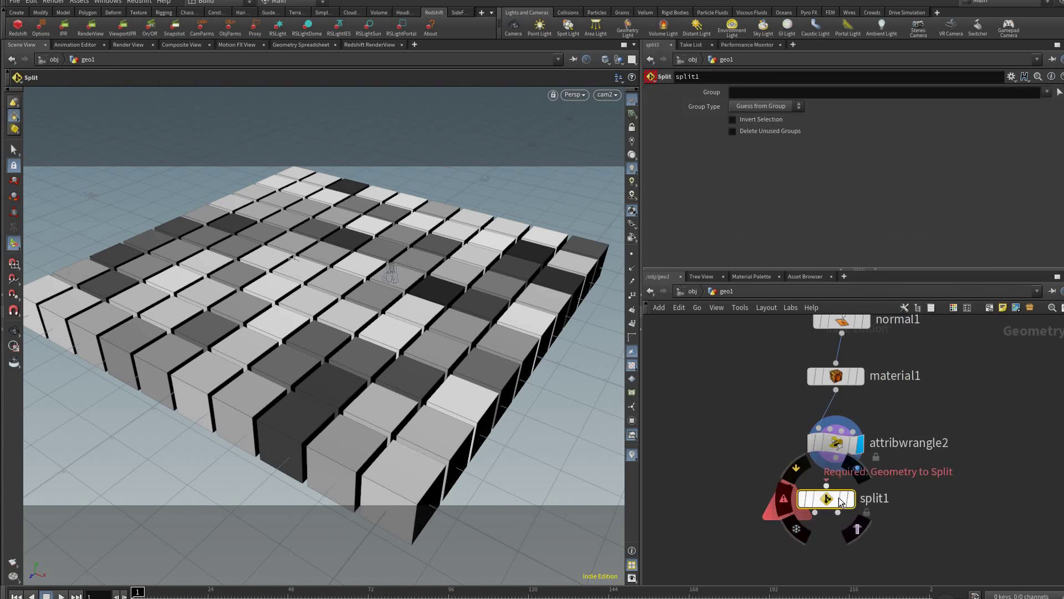
{"action": "left_click", "coordinate": [850, 497]}
{"action": "left_click_drag", "start_coordinate": [827, 497], "coordinate": [837, 498]}
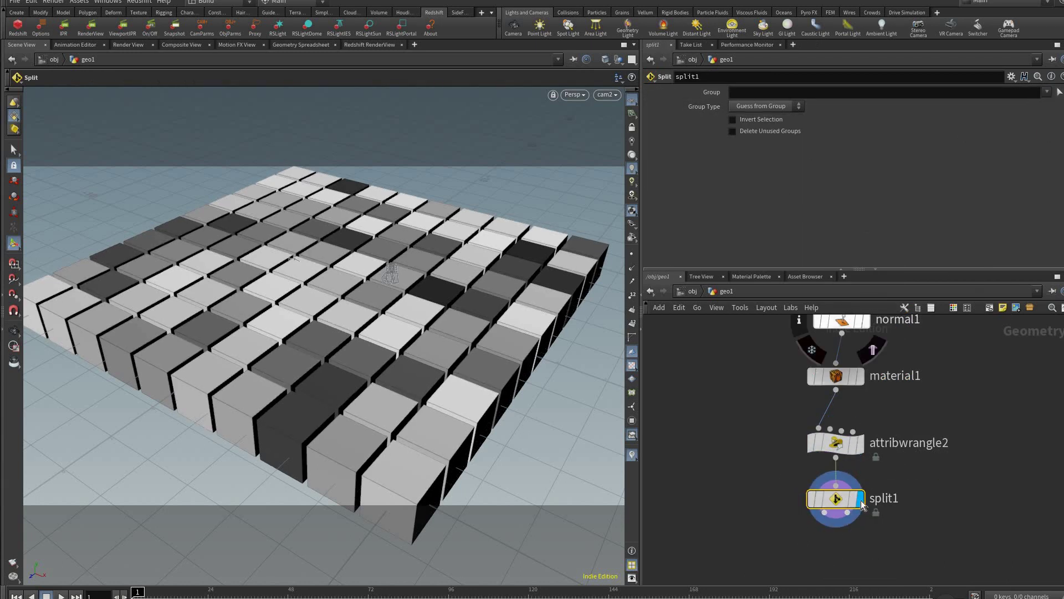
{"action": "type", "text": "bob"}
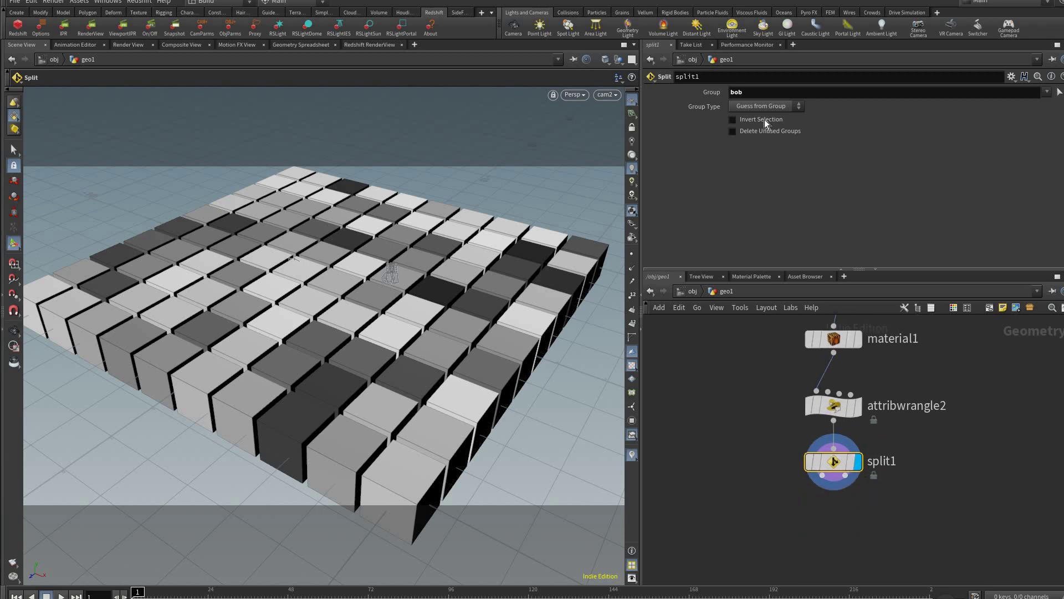
{"action": "left_click", "coordinate": [732, 131]}
{"action": "key", "text": "ctrl+z"}
{"action": "key", "text": "ctrl+z"}
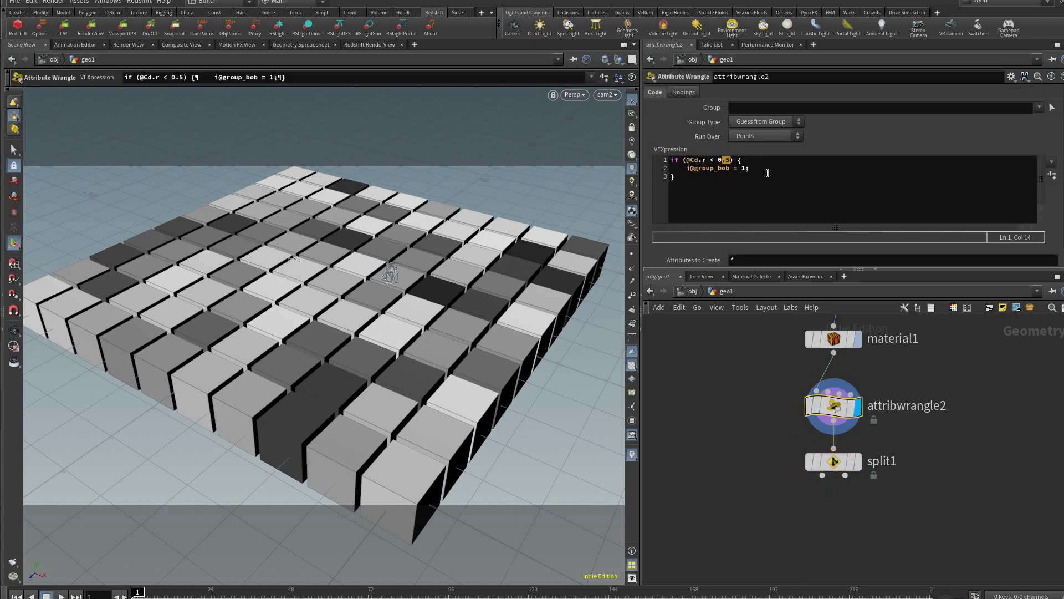
{"action": "left_click", "coordinate": [732, 197]}
{"action": "left_click", "coordinate": [726, 182]}
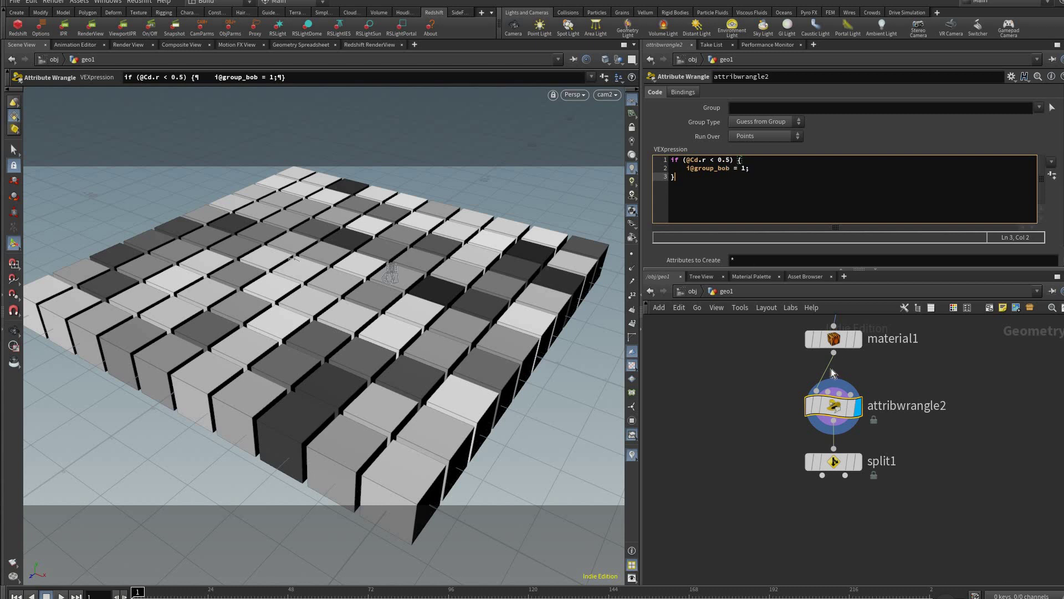
{"action": "key", "text": "Up"}
Display split1's output to examine which boxes belong to the bob group.
{"action": "left_click", "coordinate": [834, 461]}
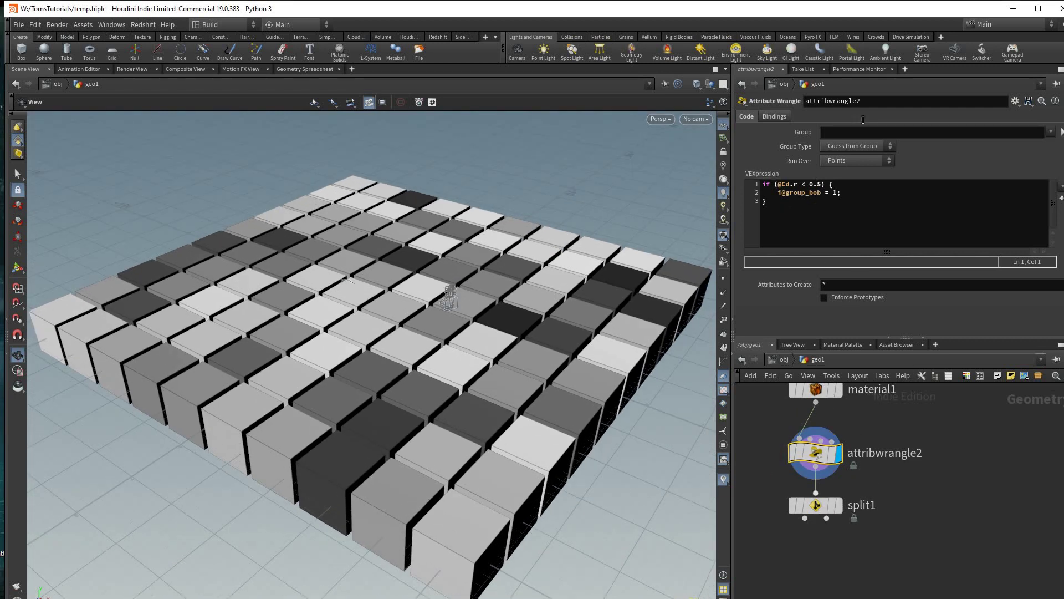
{"action": "scroll", "coordinate": [818, 502], "scroll_direction": "up", "scroll_amount": 3}
{"action": "left_click", "coordinate": [854, 518]}
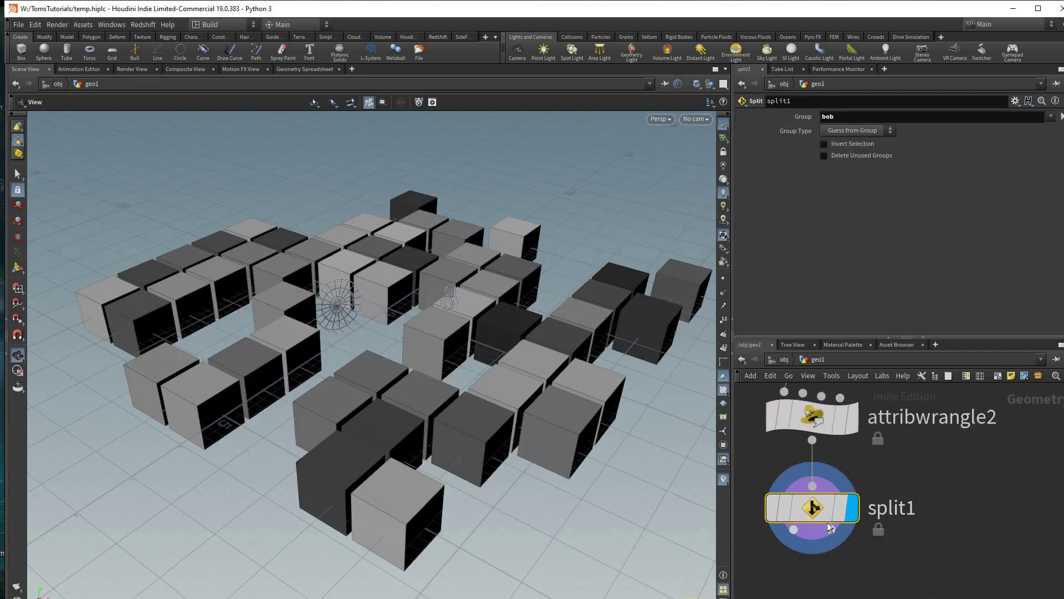
{"action": "scroll", "coordinate": [830, 526], "scroll_direction": "down", "scroll_amount": 2}
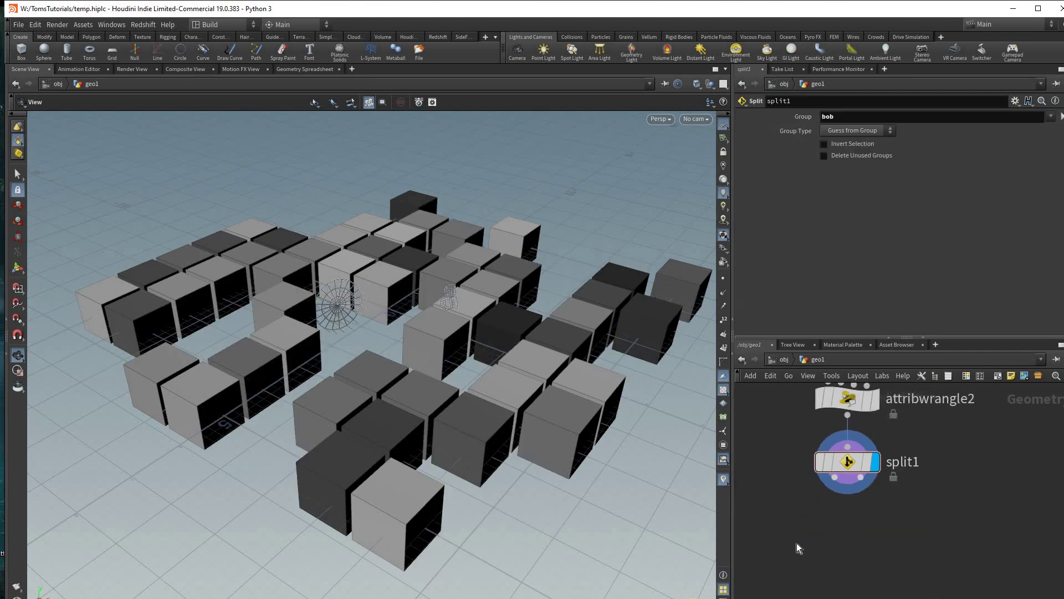
Add a Material node to each of split1's two outputs and display material3.
{"action": "right_click", "coordinate": [833, 479]}
{"action": "type", "text": "null"}
{"action": "key", "text": "Return"}
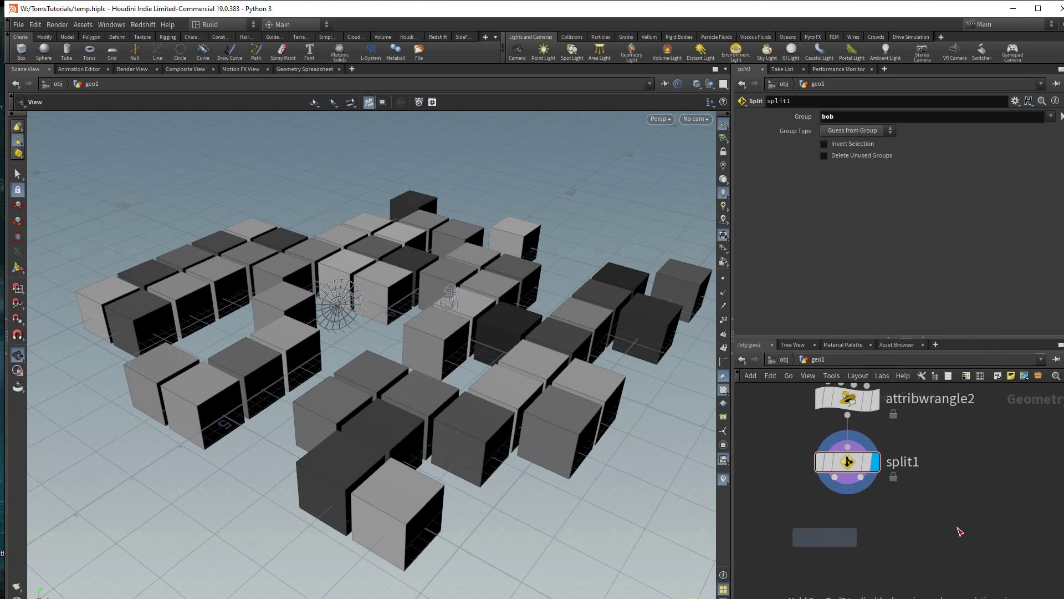
{"action": "left_click", "coordinate": [796, 542]}
{"action": "left_click_drag", "start_coordinate": [835, 477], "coordinate": [959, 527]}
{"action": "left_click", "coordinate": [987, 542]}
{"action": "left_click", "coordinate": [824, 542]}
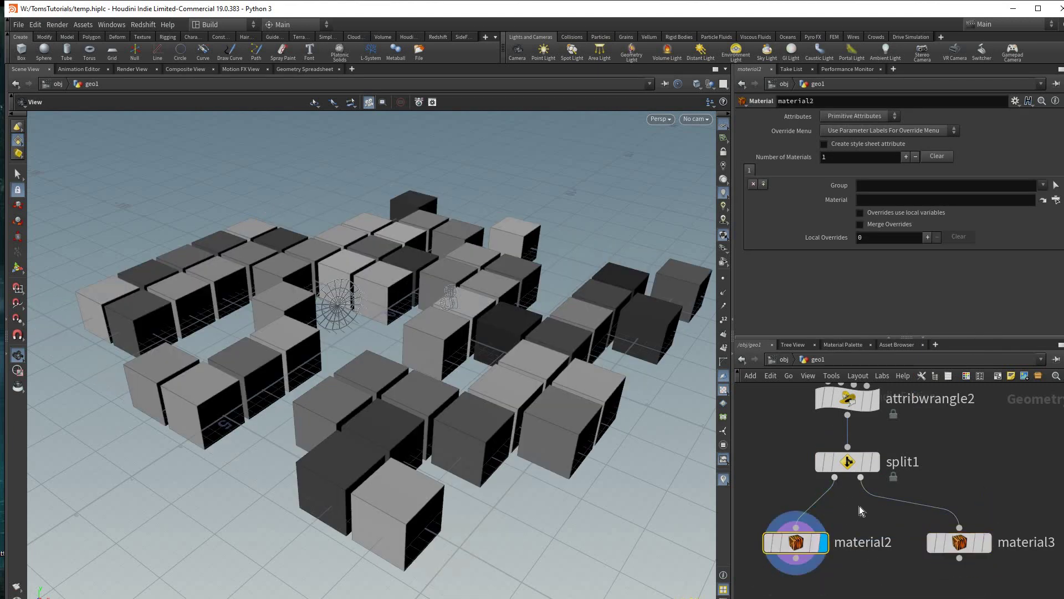
{"action": "left_click", "coordinate": [987, 542]}
Delete split1 and move material2 directly below attribwrangle2.
{"action": "left_click_drag", "start_coordinate": [1032, 514], "coordinate": [745, 567]}
{"action": "left_click", "coordinate": [815, 473]}
{"action": "middle_click_drag", "start_coordinate": [812, 507], "coordinate": [785, 536]}
{"action": "left_click", "coordinate": [823, 464]}
{"action": "key", "text": "Delete"}
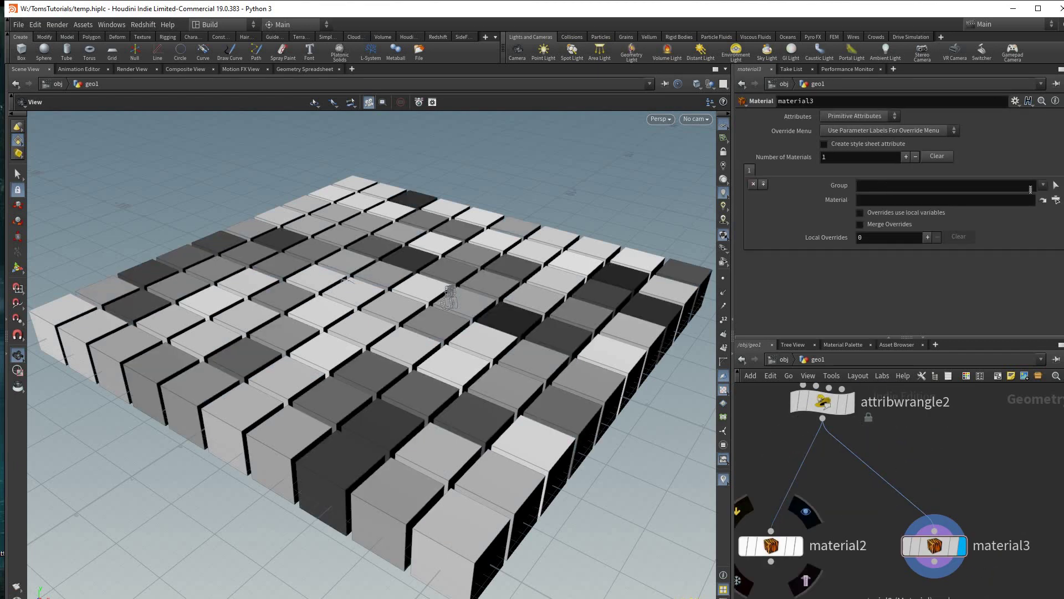
{"action": "left_click_drag", "start_coordinate": [771, 545], "coordinate": [812, 478]}
Set material2's Group to bob and its Material to /obj/geo1/matnet1/bob.
{"action": "left_click", "coordinate": [1030, 189]}
{"action": "left_click", "coordinate": [1043, 184]}
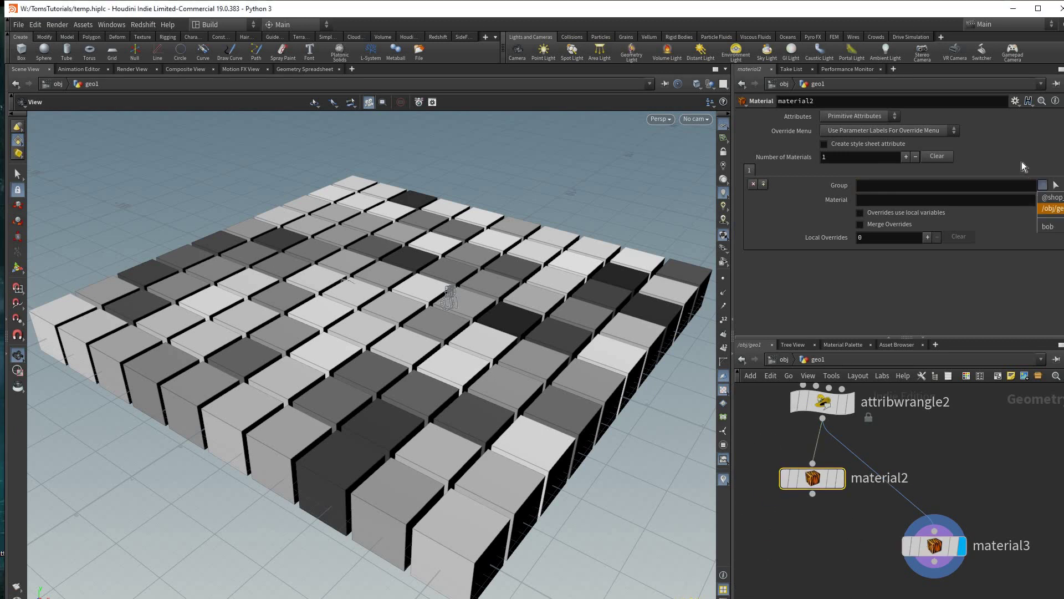
{"action": "left_click", "coordinate": [1047, 226]}
{"action": "left_click", "coordinate": [1056, 200]}
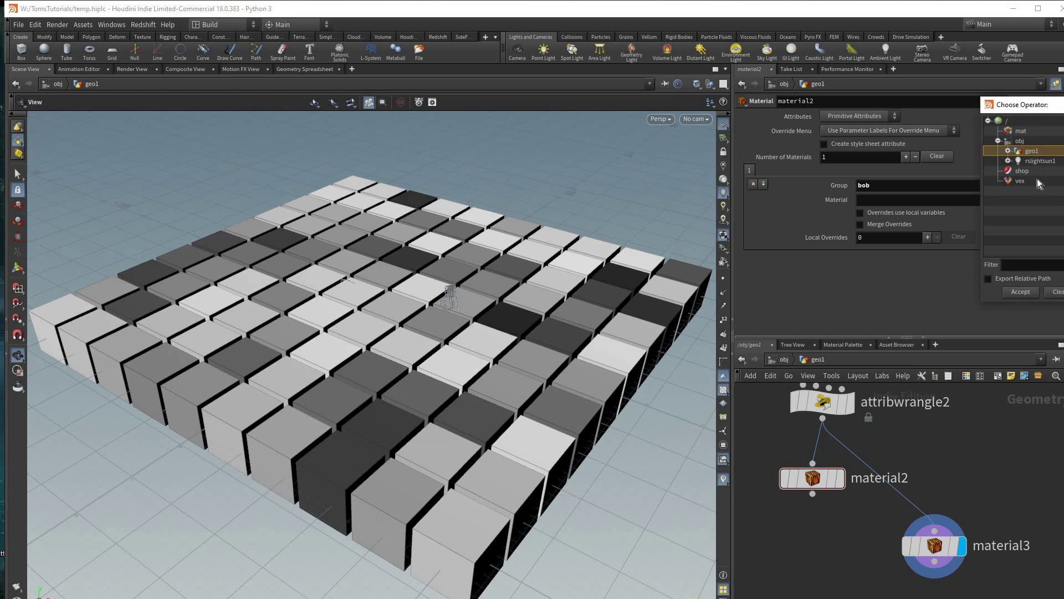
{"action": "key", "text": "Return"}
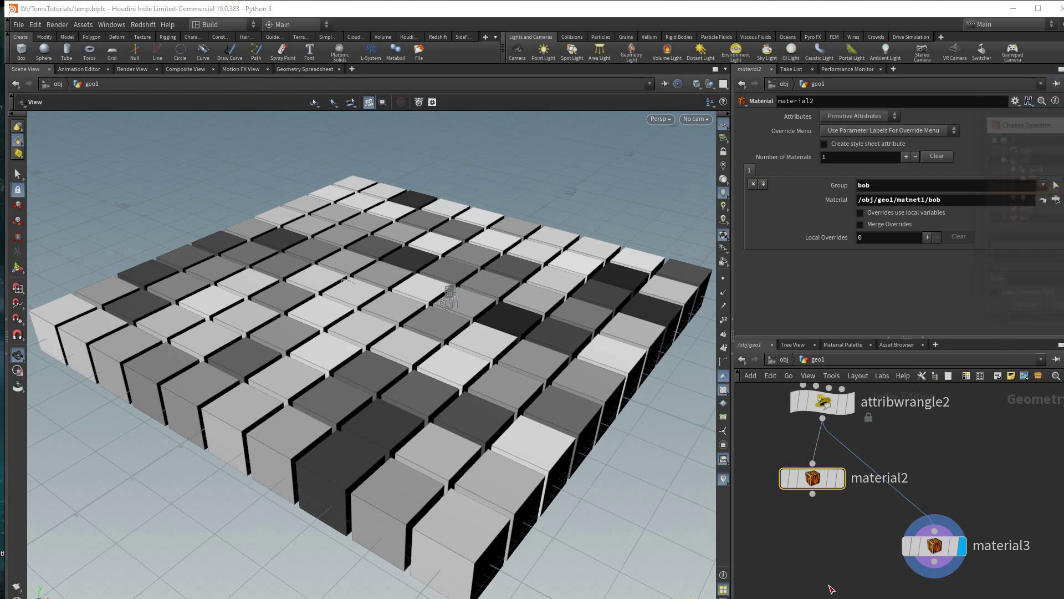
Rewire material3 to follow material2 and invert material2's Group to !bob.
{"action": "left_click_drag", "start_coordinate": [942, 527], "coordinate": [830, 550]}
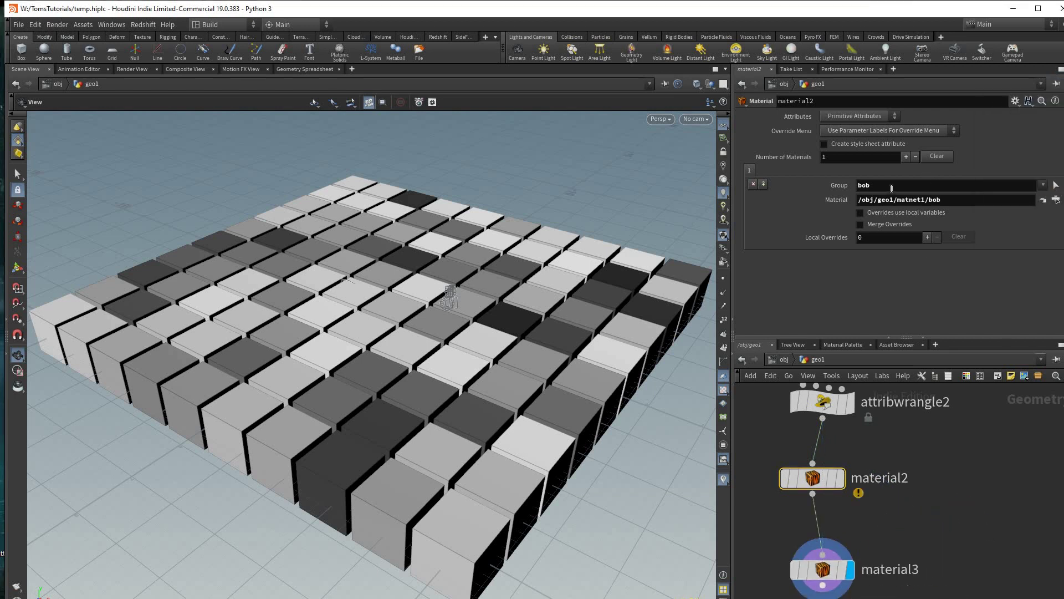
{"action": "left_click", "coordinate": [910, 190]}
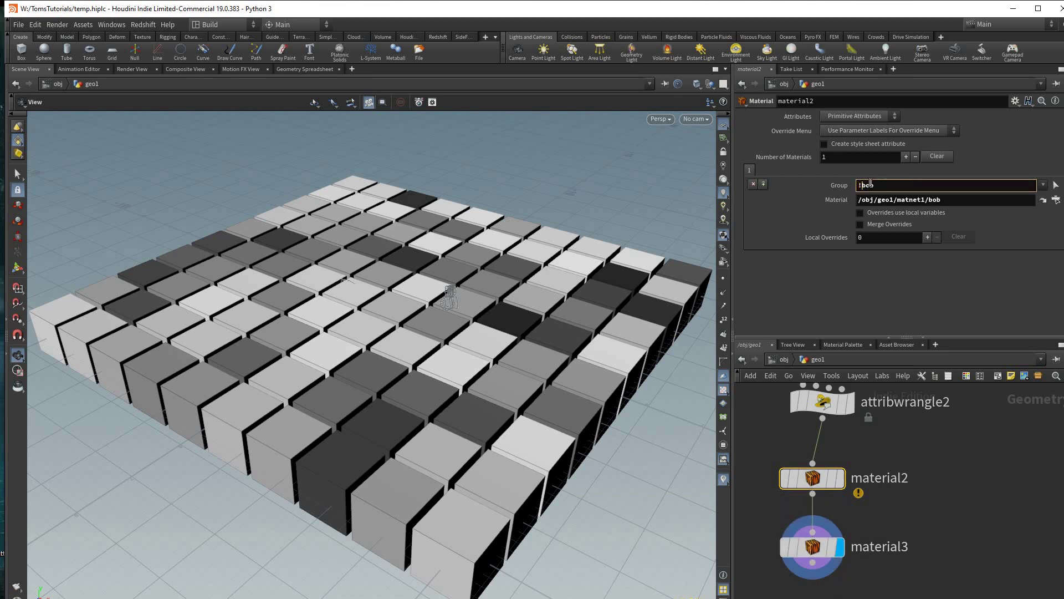
{"action": "left_click", "coordinate": [814, 478]}
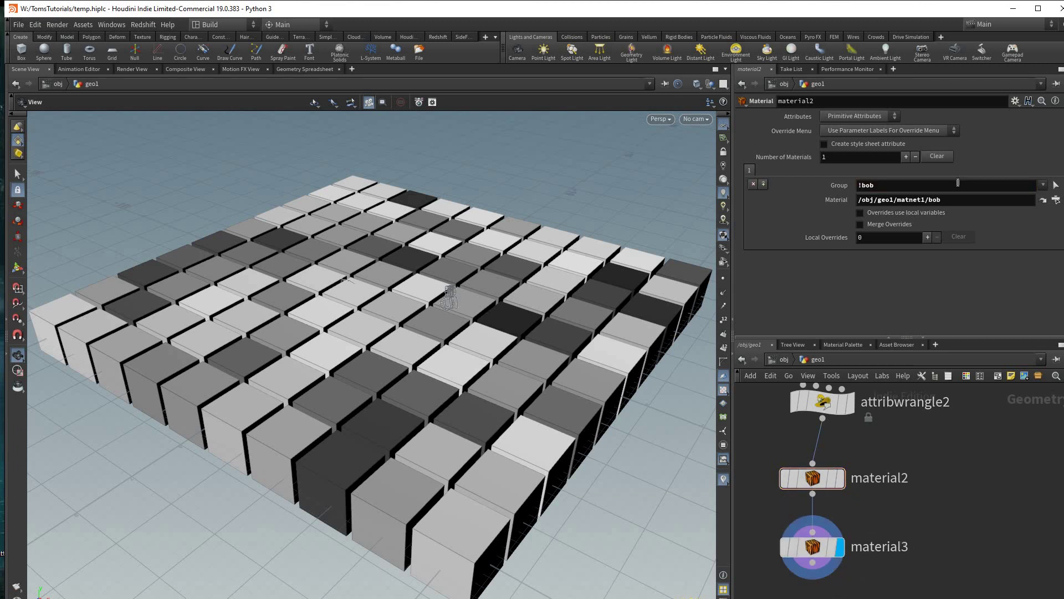
Change material2's Material path to /obj/geo1/matnet1/gold.
{"action": "middle_click_drag", "start_coordinate": [932, 553], "coordinate": [947, 523]}
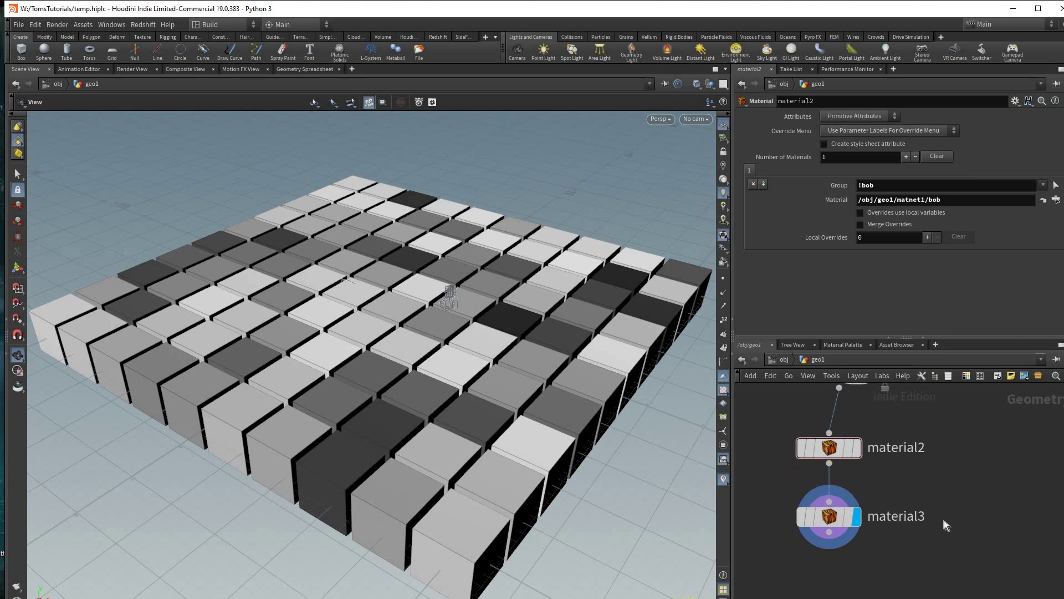
{"action": "key", "text": "Tab"}
{"action": "type", "text": "2"}
{"action": "key", "text": "Return"}
{"action": "middle_click_drag", "start_coordinate": [967, 456], "coordinate": [938, 510]}
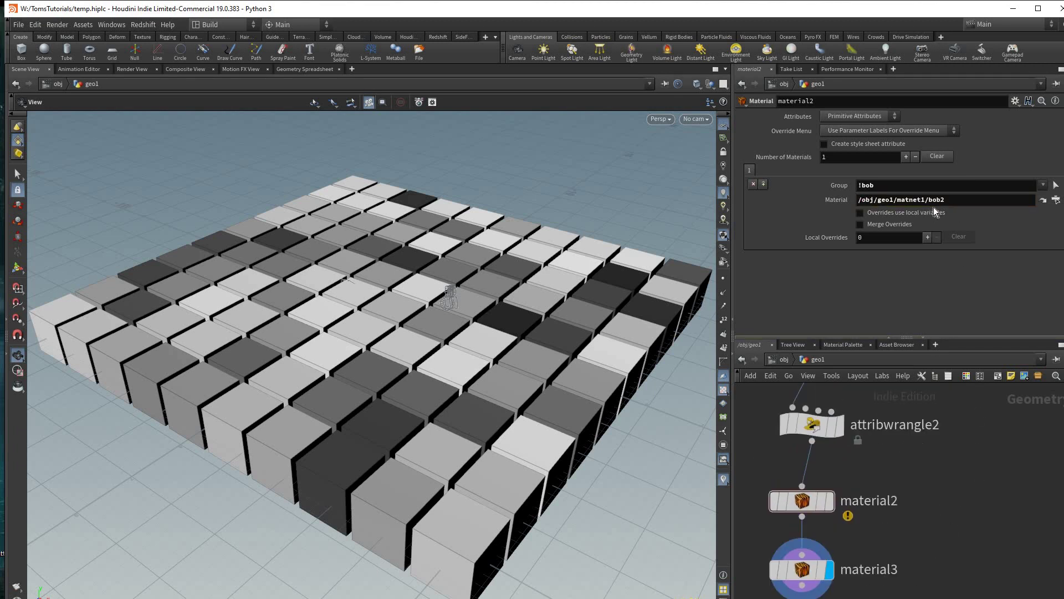
{"action": "scroll", "coordinate": [938, 508], "scroll_direction": "down", "scroll_amount": 4}
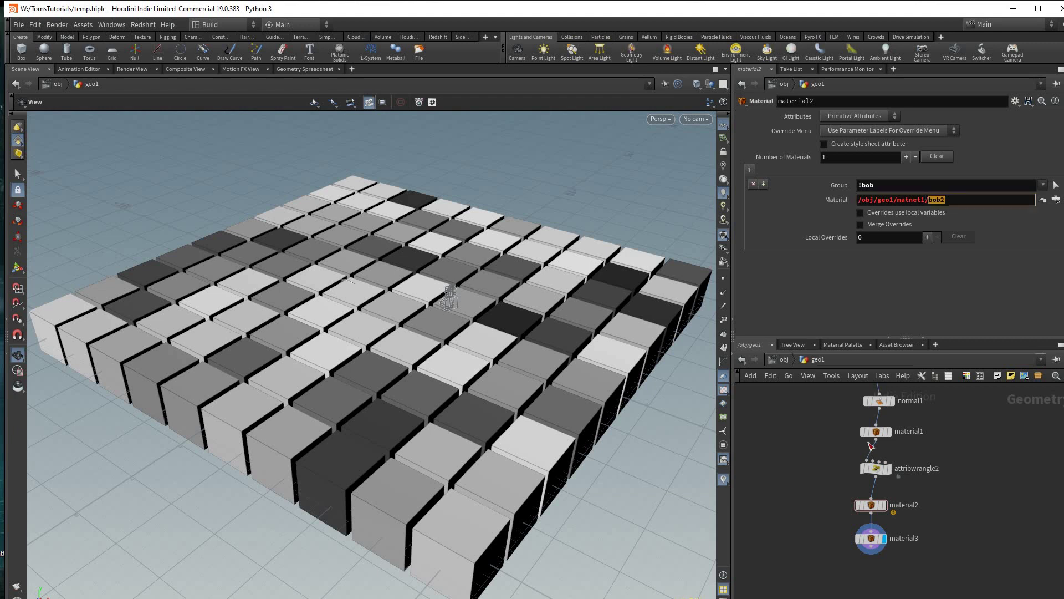
{"action": "key", "text": "Return"}
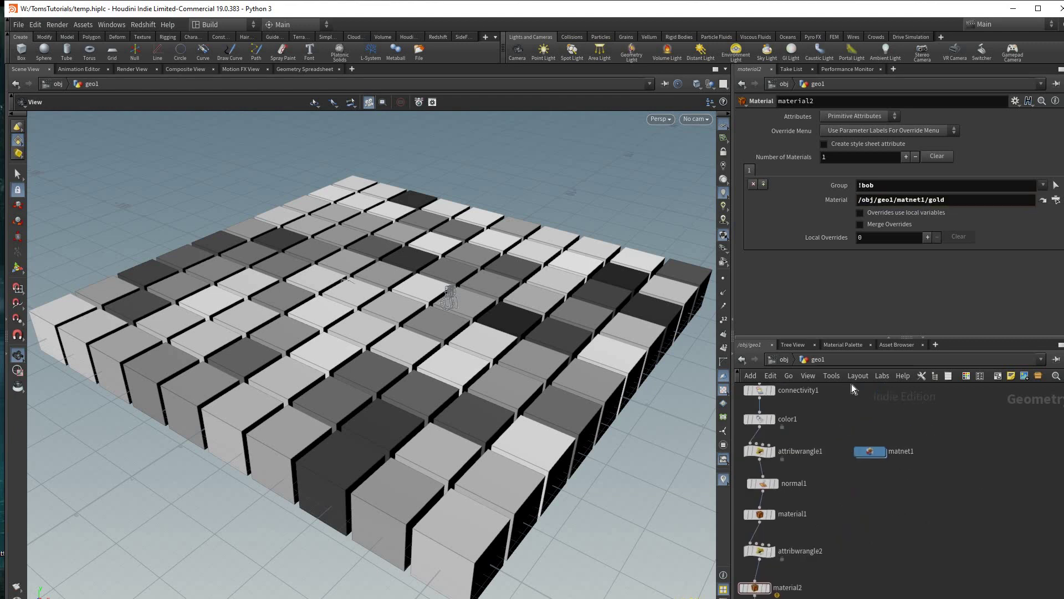
Add an RS Material node beside the bob material inside matnet1 and name it gold.
{"action": "double_click", "coordinate": [869, 451]}
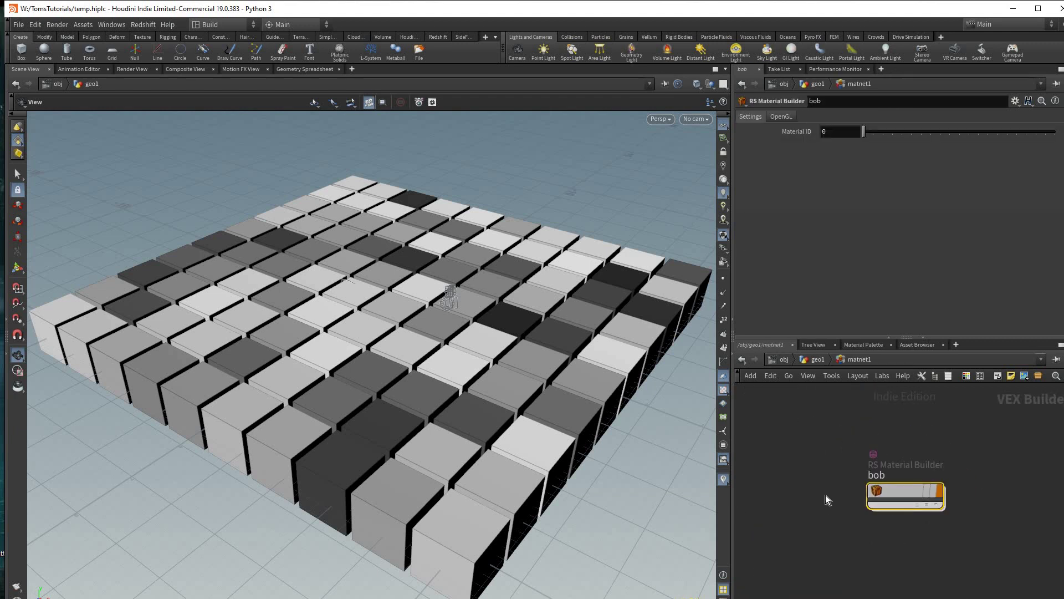
{"action": "key", "text": "i"}
{"action": "key", "text": "u"}
{"action": "left_click", "coordinate": [907, 413]}
{"action": "key", "text": "Tab"}
{"action": "type", "text": "r"}
{"action": "key", "text": "Escape"}
{"action": "left_click", "coordinate": [880, 433]}
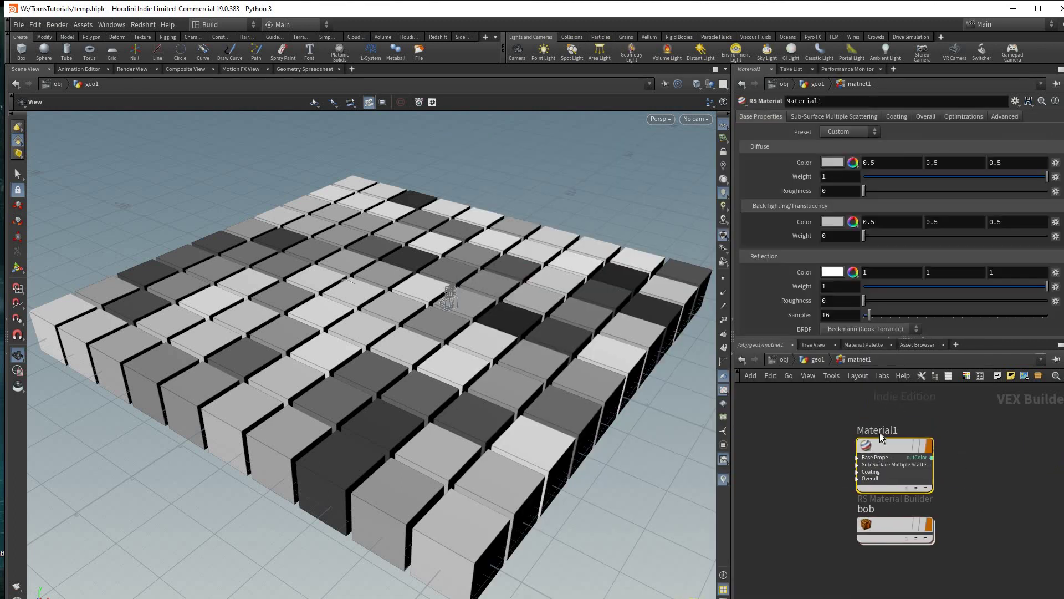
{"action": "left_click", "coordinate": [882, 434]}
{"action": "type", "text": "gold"}
{"action": "key", "text": "Return"}
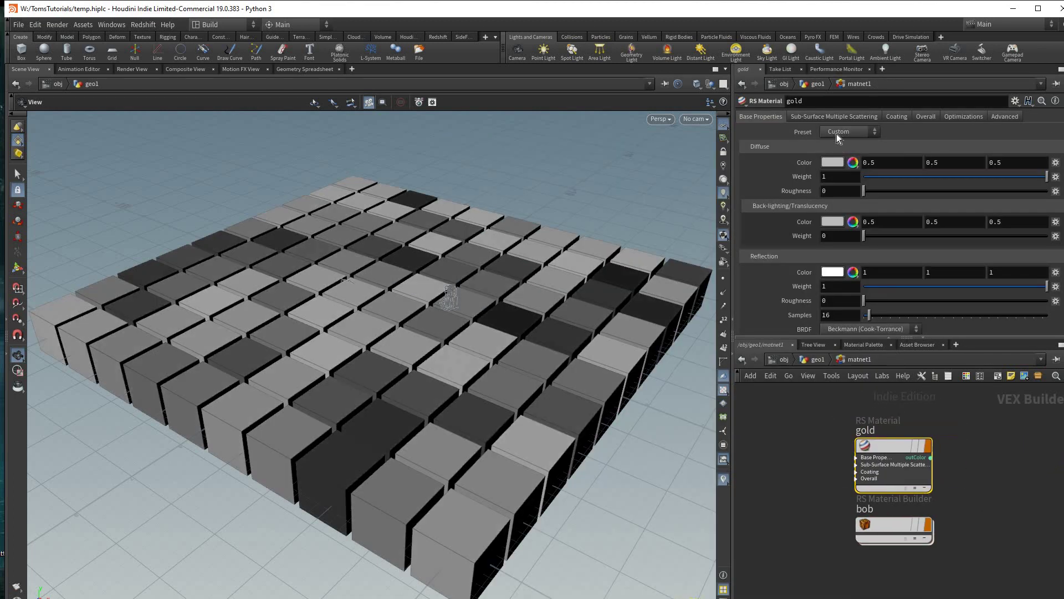
Apply the Gold preset to the gold RS Material and return to the geo1 network.
{"action": "left_click", "coordinate": [848, 131]}
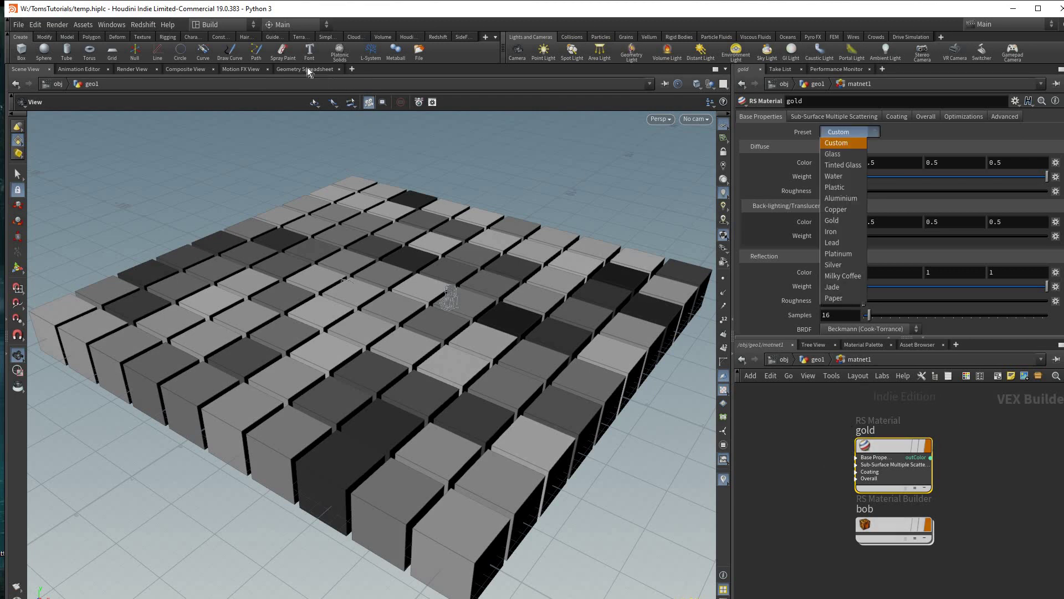
{"action": "left_click", "coordinate": [831, 220]}
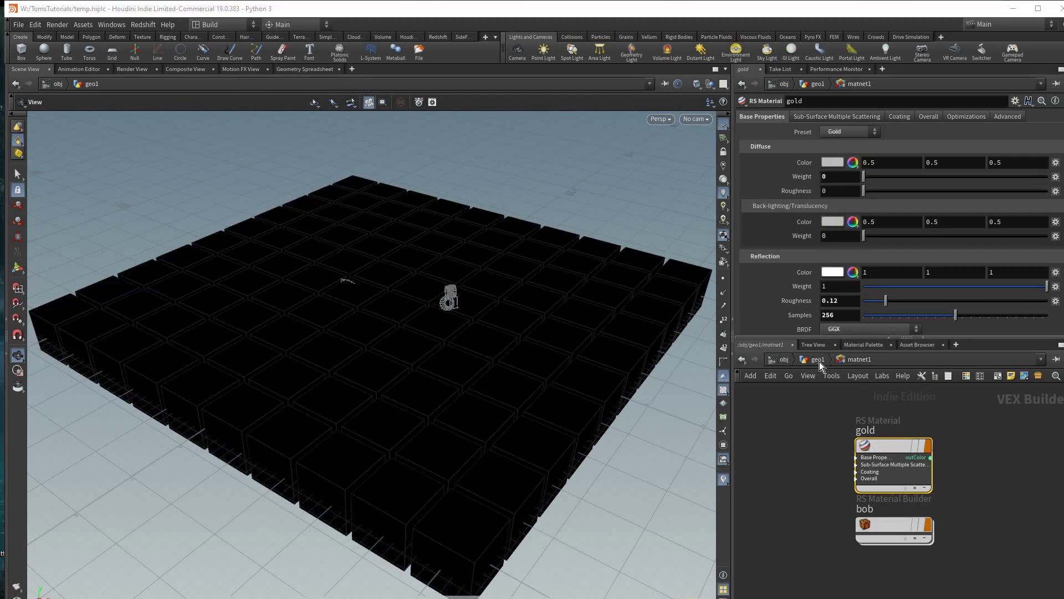
{"action": "key", "text": "u"}
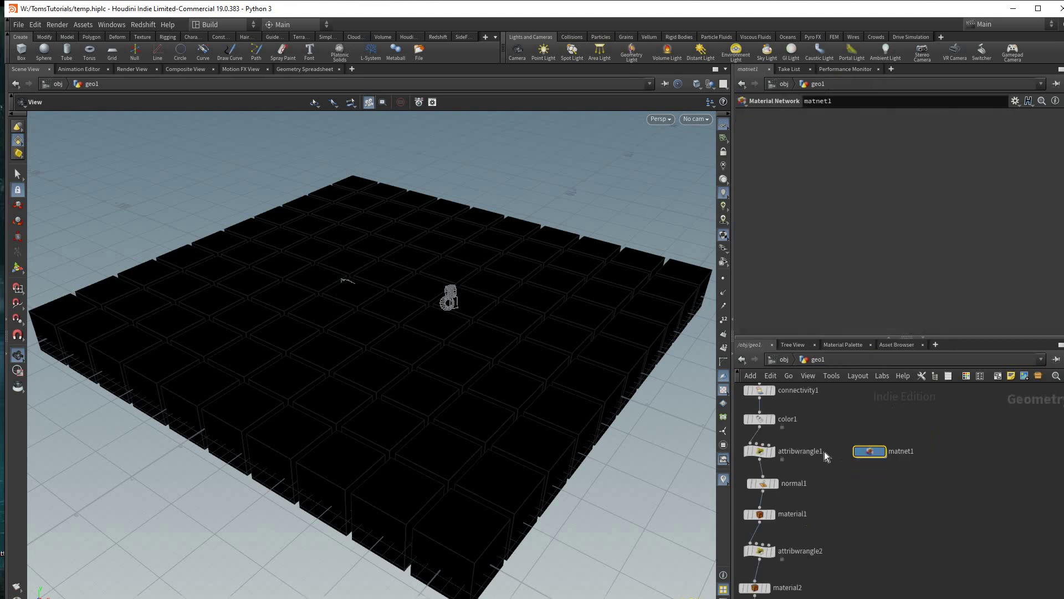
Make material2 the displayed node and shift material3 slightly aside beneath it.
{"action": "middle_click_drag", "start_coordinate": [817, 524], "coordinate": [860, 442]}
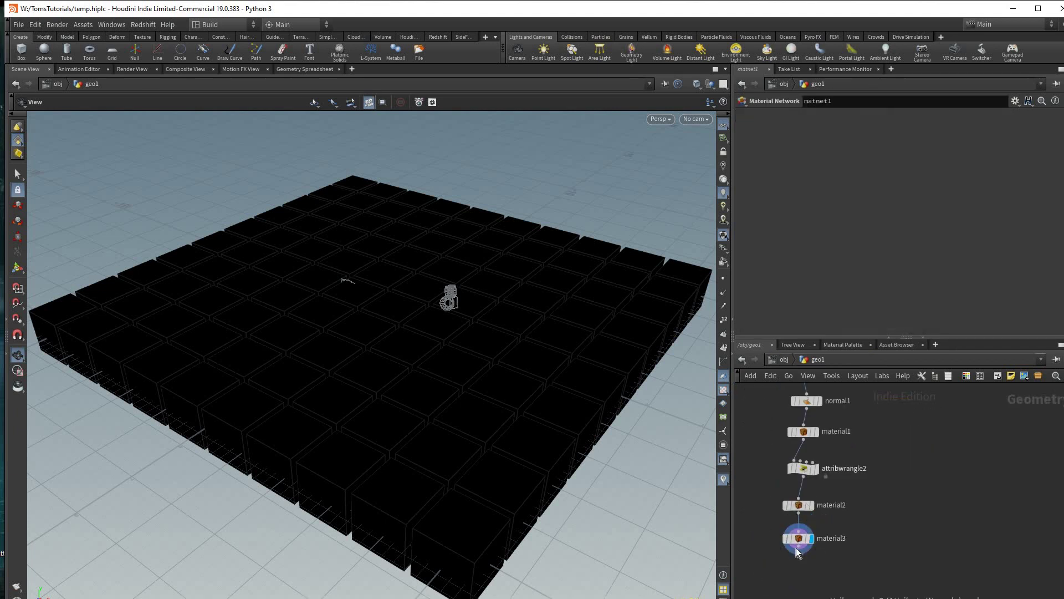
{"action": "scroll", "coordinate": [814, 511], "scroll_direction": "up", "scroll_amount": 3}
{"action": "left_click", "coordinate": [810, 502]}
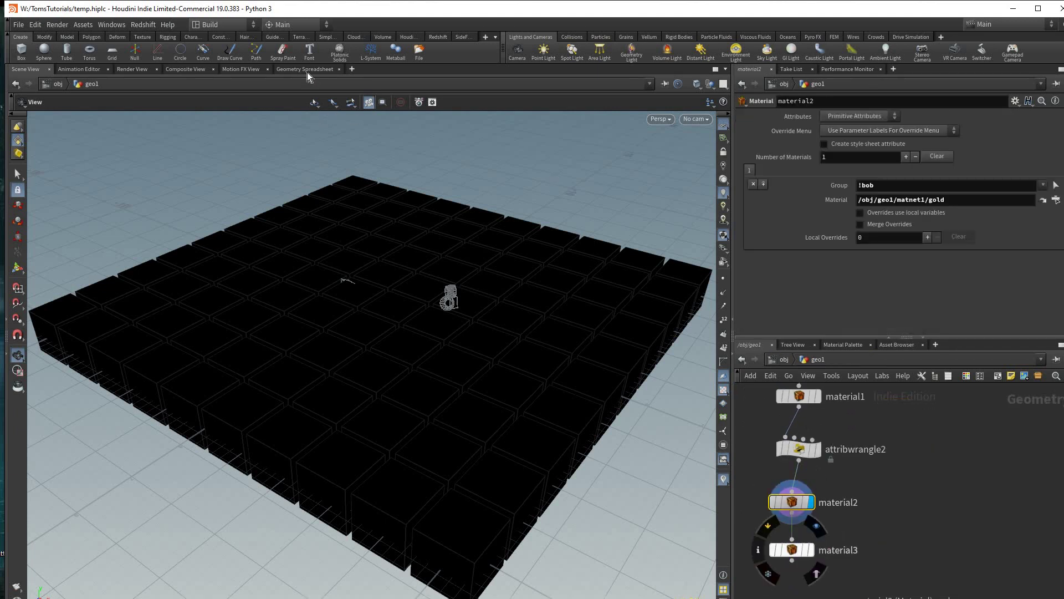
{"action": "left_click_drag", "start_coordinate": [792, 548], "coordinate": [833, 549]}
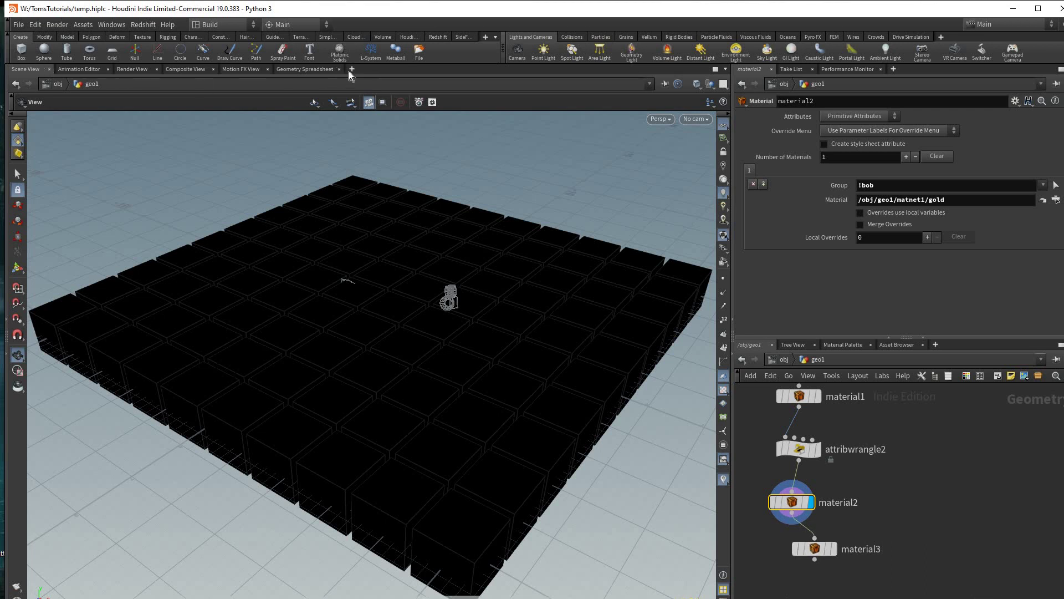
Add a Redshift RenderView pane beside the Geometry Spreadsheet to render the boxes.
{"action": "left_click", "coordinate": [310, 69]}
{"action": "left_click", "coordinate": [25, 69]}
{"action": "left_click", "coordinate": [352, 69]}
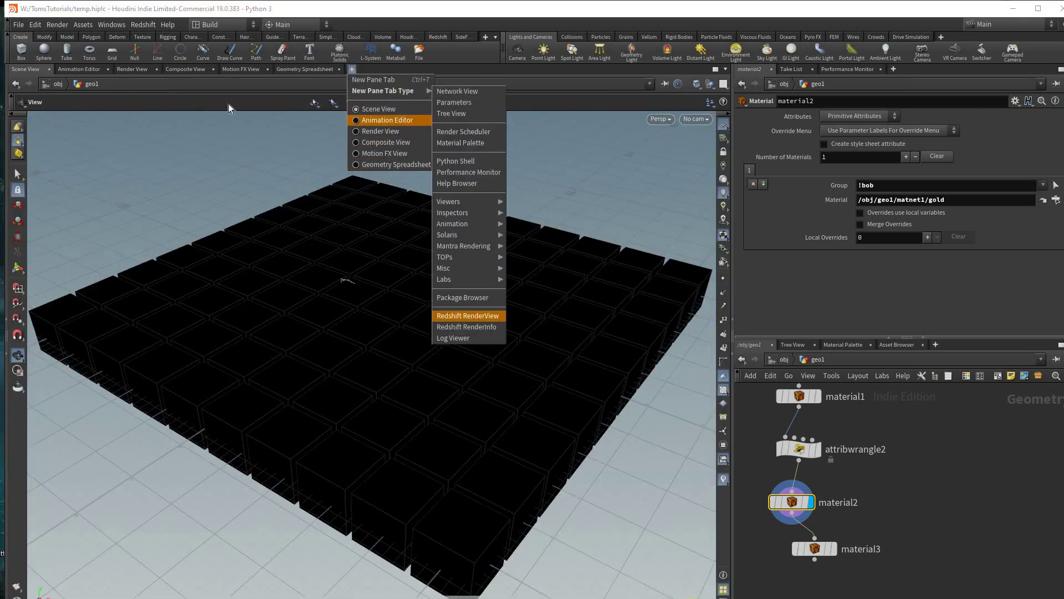
{"action": "left_click", "coordinate": [468, 316]}
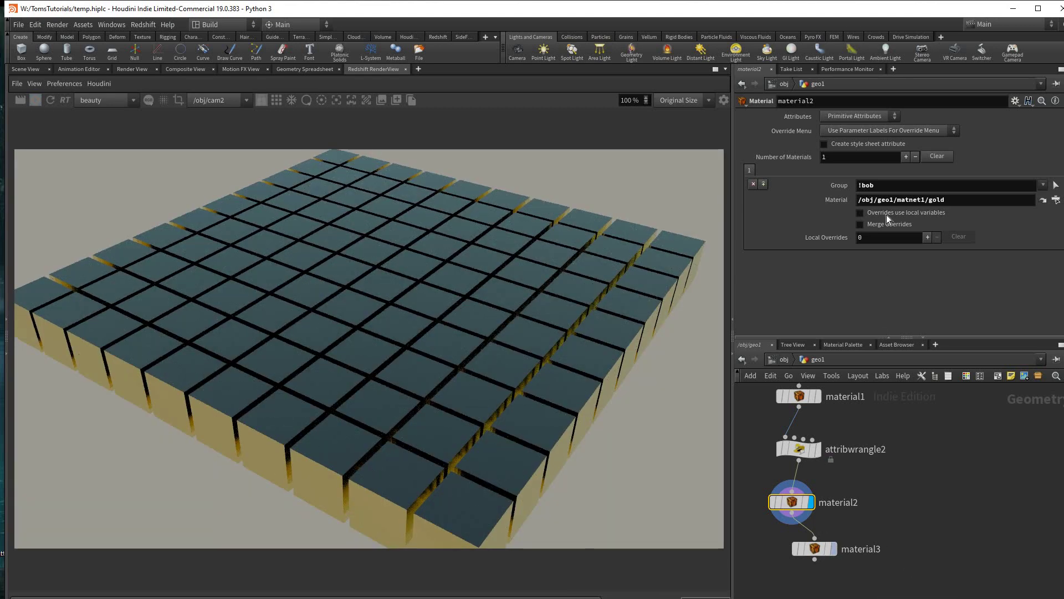
Display material3 and change material2's Group to ^bob.
{"action": "left_click", "coordinate": [834, 549]}
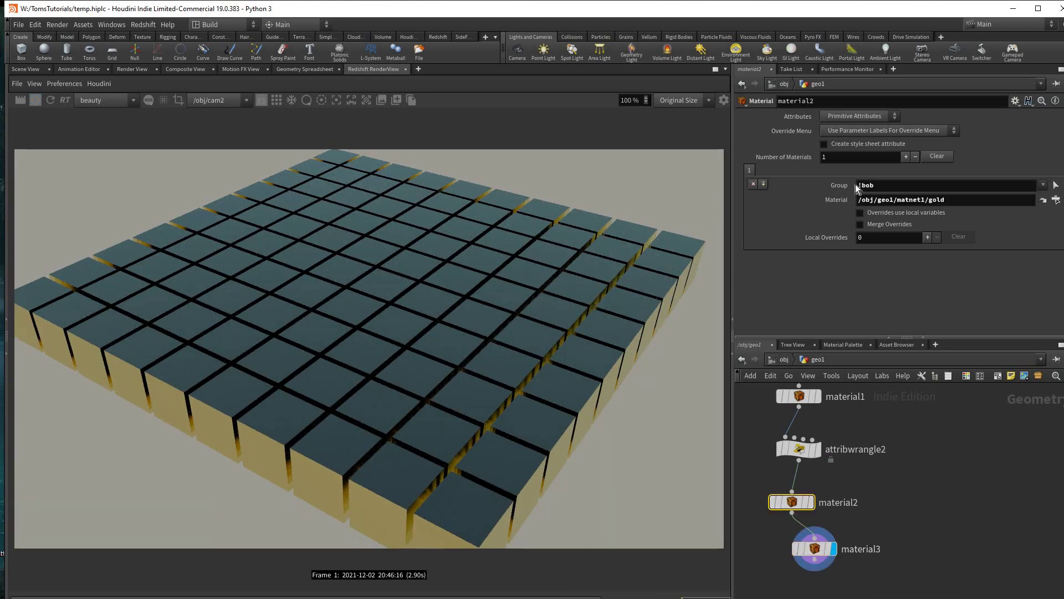
{"action": "left_click", "coordinate": [857, 185]}
{"action": "key", "text": "Delete"}
{"action": "type", "text": "^"}
{"action": "key", "text": "Return"}
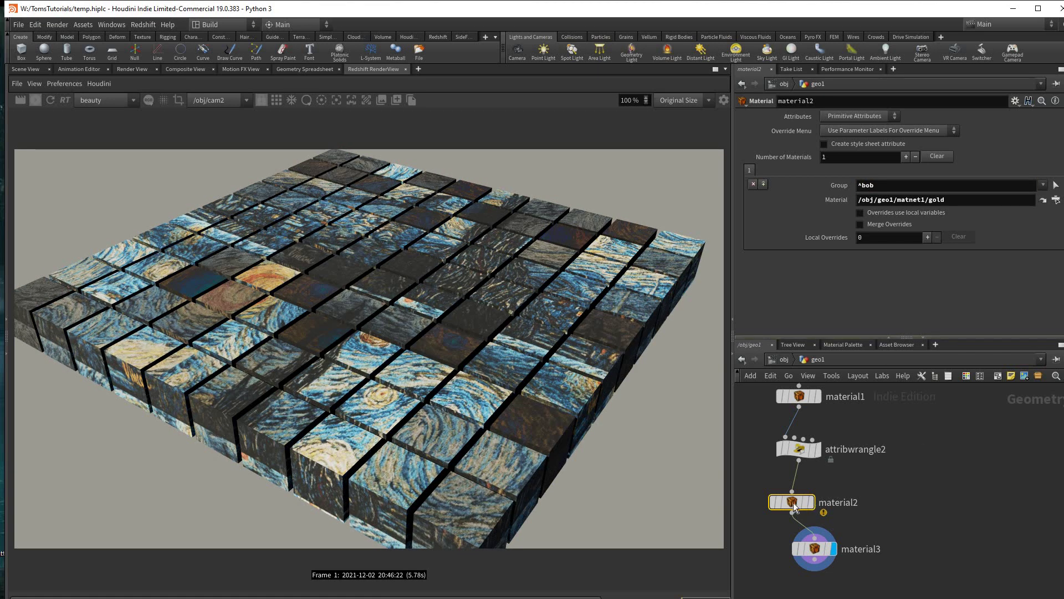
Display material2 and set its Group to bob.
{"action": "left_click", "coordinate": [811, 502]}
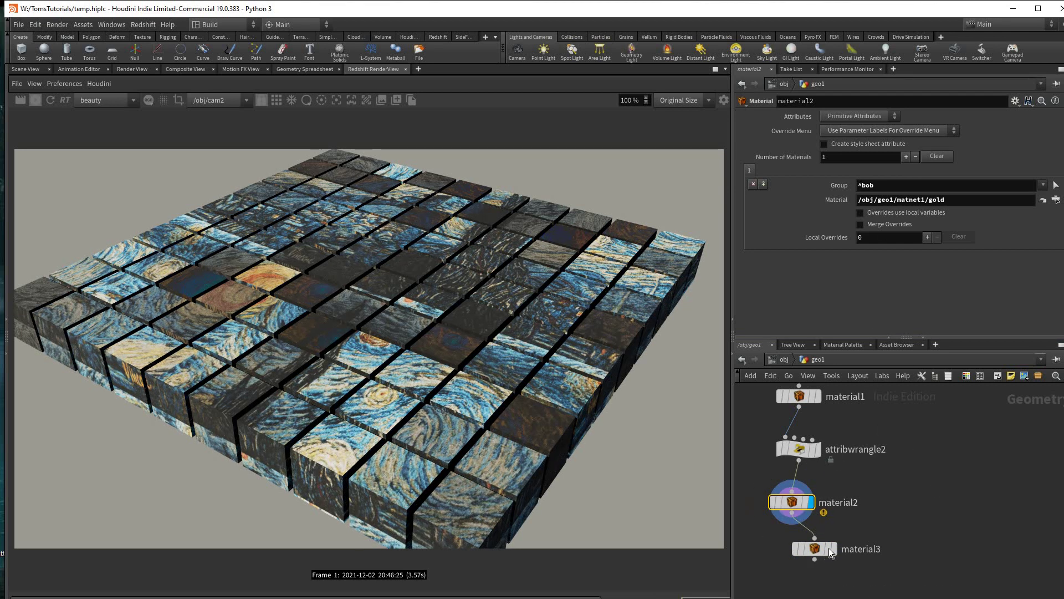
{"action": "left_click", "coordinate": [861, 185]}
{"action": "key", "text": "BackSpace"}
{"action": "key", "text": "Return"}
Display material3, set its Group to ^bob and assign it the material /obj/geo1/matnet1/gold.
{"action": "left_click", "coordinate": [831, 549]}
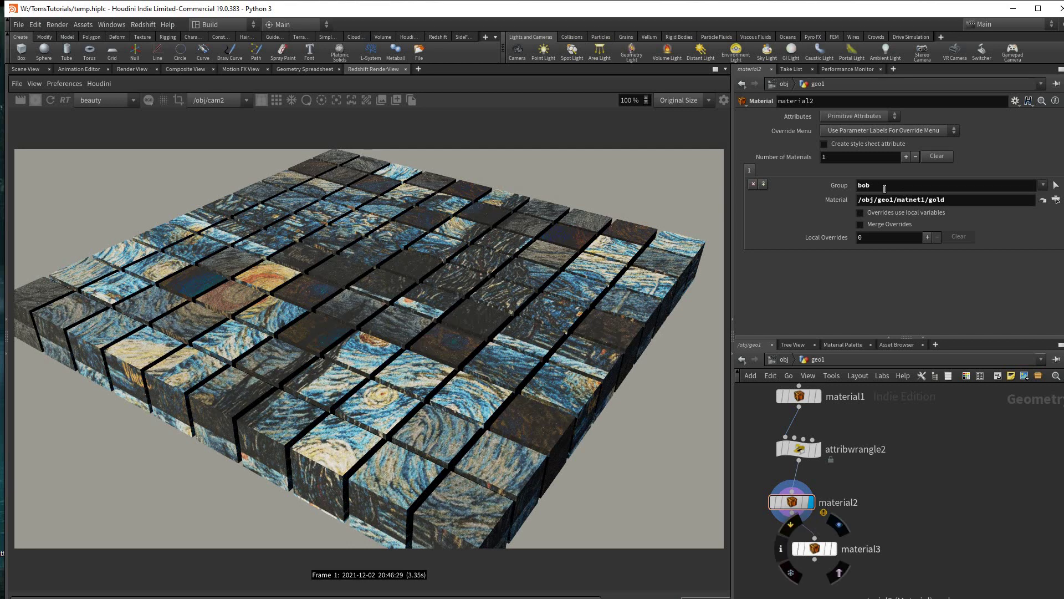
{"action": "left_click", "coordinate": [885, 186]}
{"action": "type", "text": "^bob"}
{"action": "left_click", "coordinate": [1056, 200]}
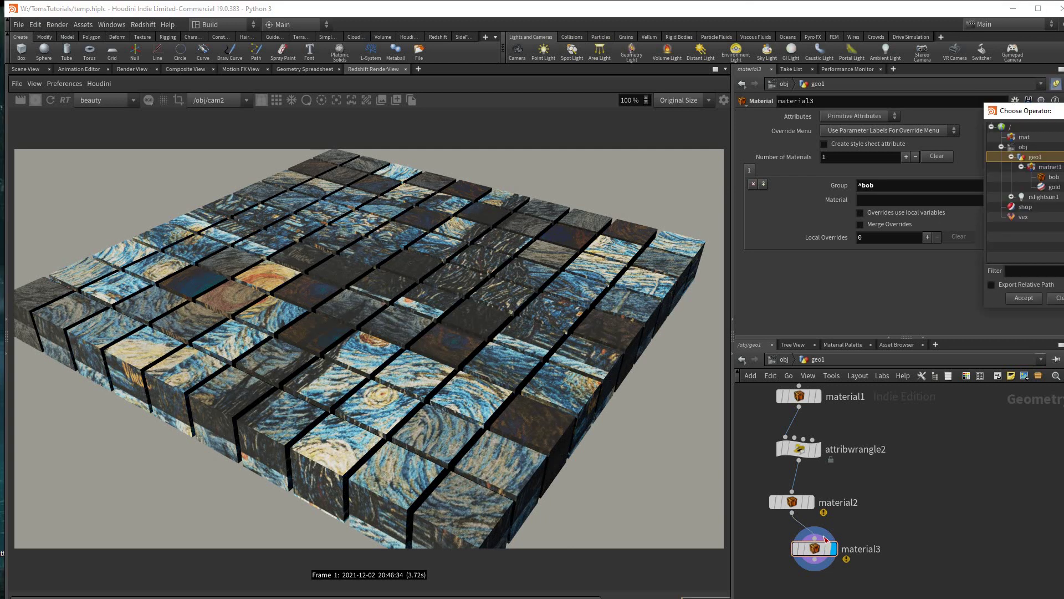
{"action": "key", "text": "Down"}
{"action": "key", "text": "Down"}
{"action": "key", "text": "Down"}
{"action": "key", "text": "Return"}
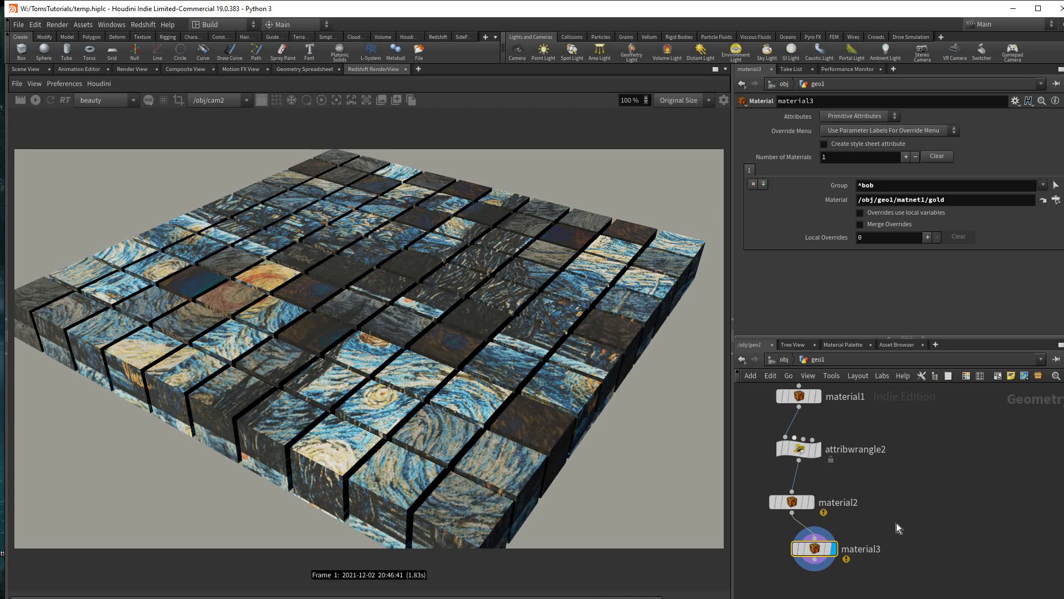
Switch material2 and material3 to Point Attributes, restart the Redshift render and display material3.
{"action": "left_click", "coordinate": [799, 449]}
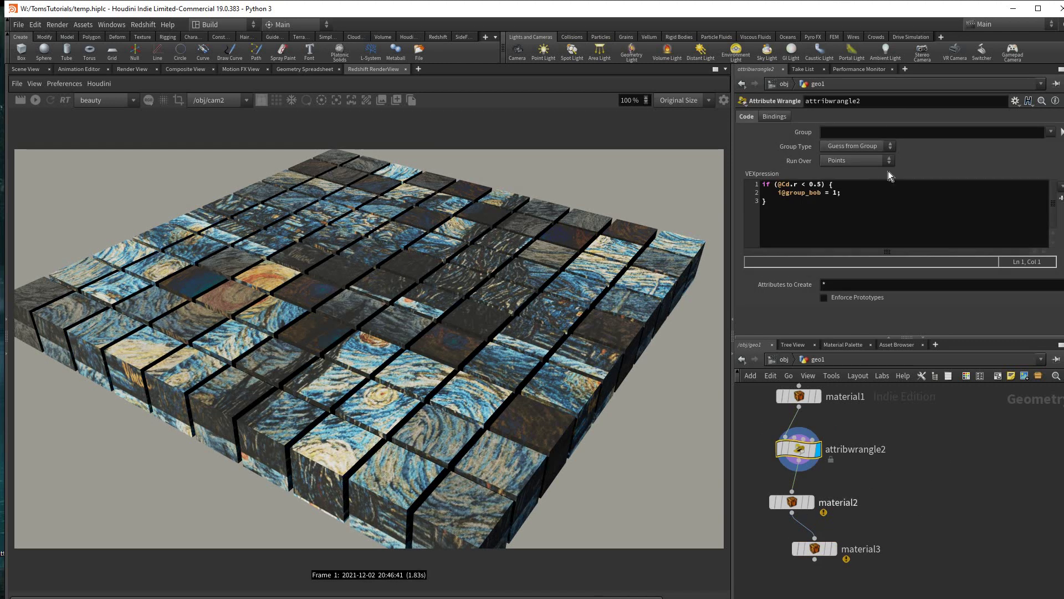
{"action": "middle_click_drag", "start_coordinate": [817, 488], "coordinate": [842, 464]}
{"action": "left_click", "coordinate": [816, 478]}
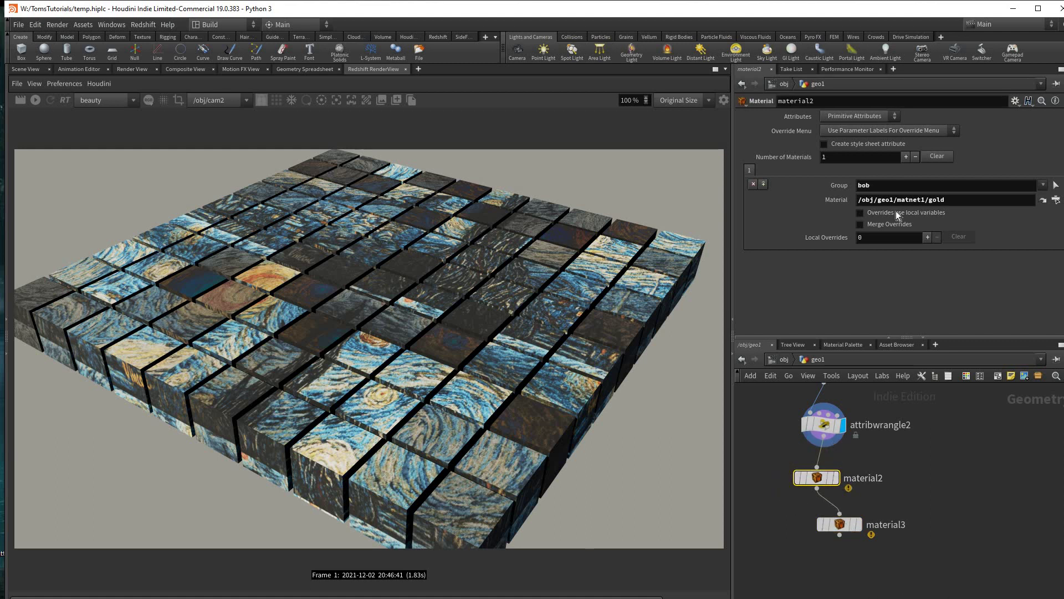
{"action": "left_click", "coordinate": [850, 116]}
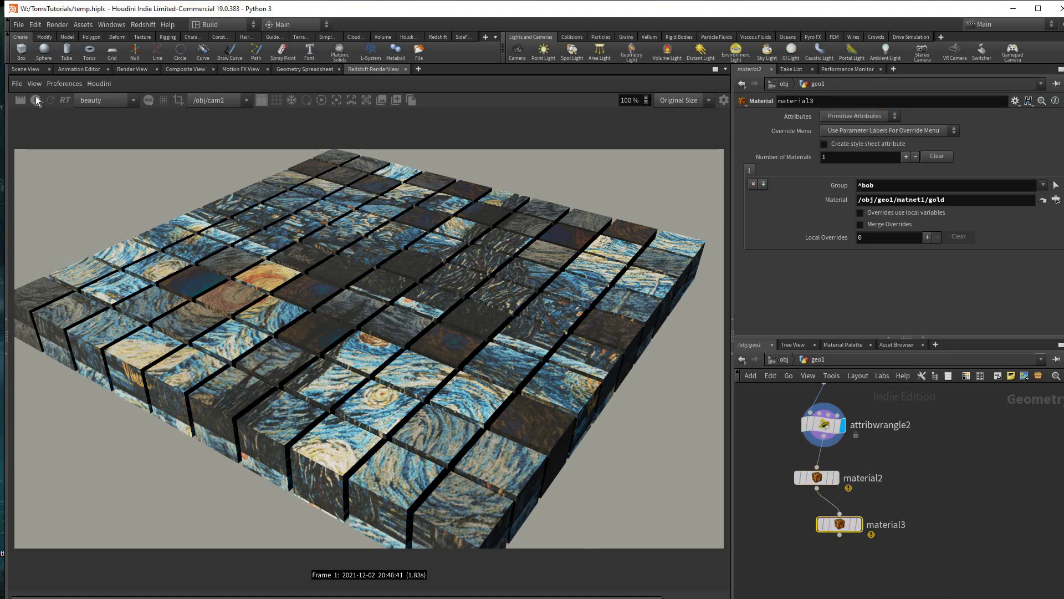
{"action": "left_click", "coordinate": [35, 100]}
{"action": "key", "text": "Up"}
{"action": "key", "text": "Return"}
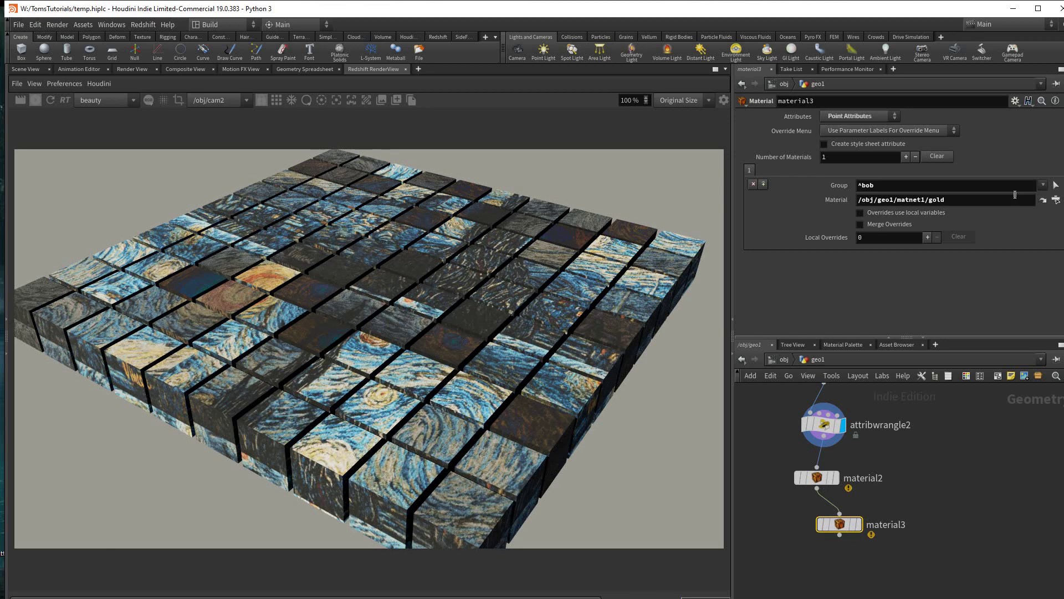
{"action": "left_click", "coordinate": [858, 524]}
Delete material2 and material3 and make attribwrangle2 the displayed node.
{"action": "left_click", "coordinate": [817, 477]}
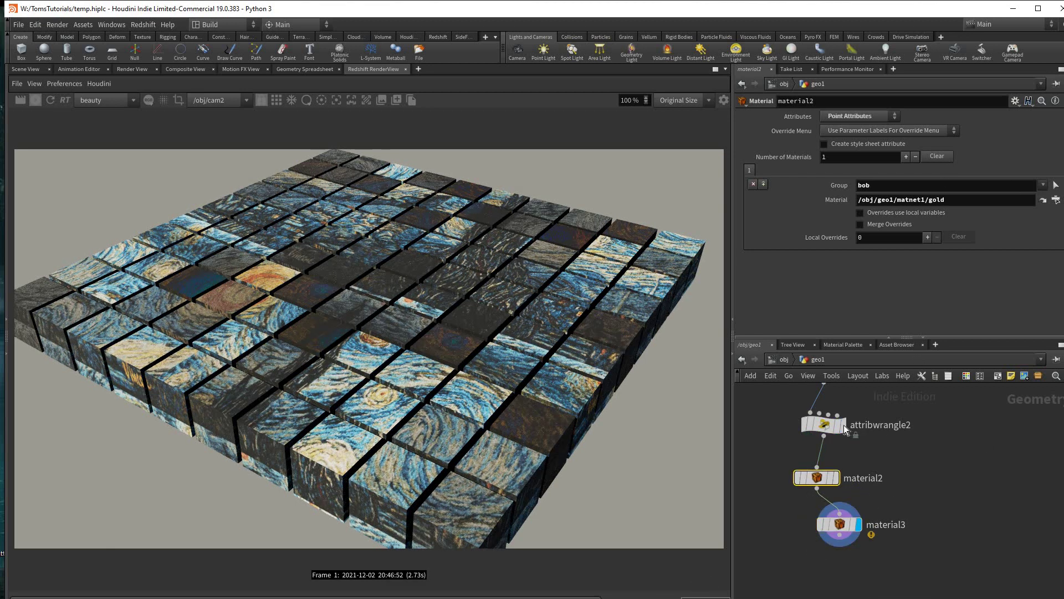
{"action": "left_click_drag", "start_coordinate": [977, 442], "coordinate": [763, 565]}
{"action": "mouse_move", "coordinate": [835, 424]}
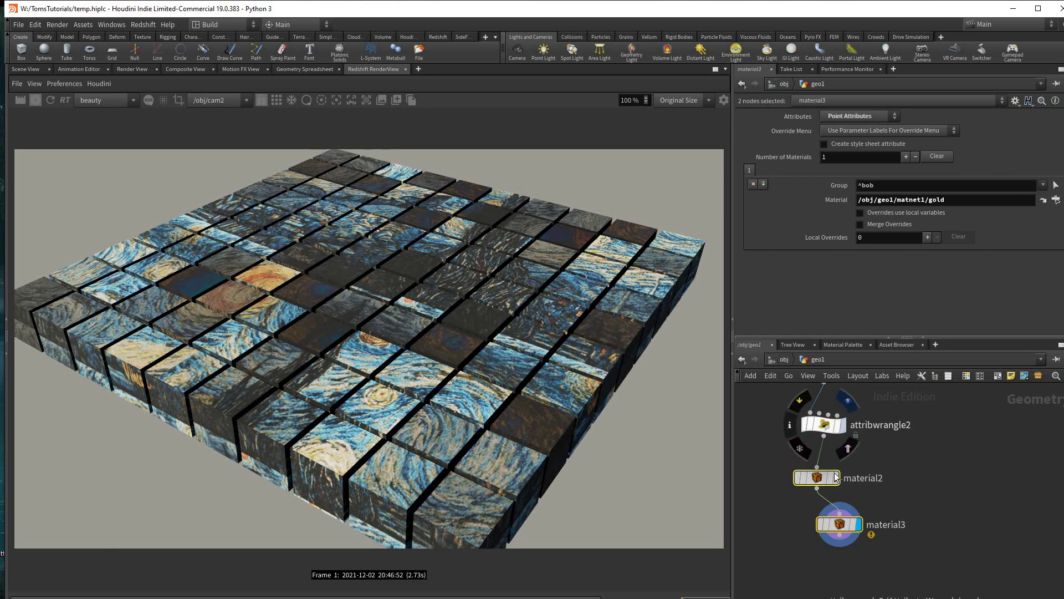
{"action": "left_click", "coordinate": [847, 401]}
{"action": "key", "text": "Delete"}
Add a Split node below attribwrangle2, wire it to the wrangle's output and display it.
{"action": "left_click", "coordinate": [824, 425]}
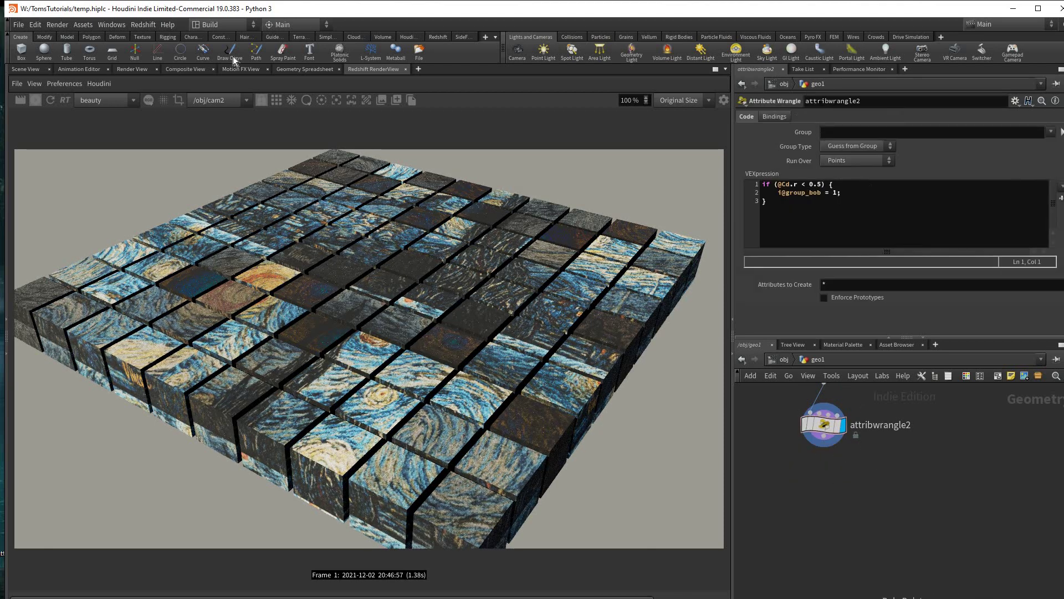
{"action": "key", "text": "Tab"}
{"action": "type", "text": "spli"}
{"action": "key", "text": "Return"}
{"action": "left_click", "coordinate": [834, 471]}
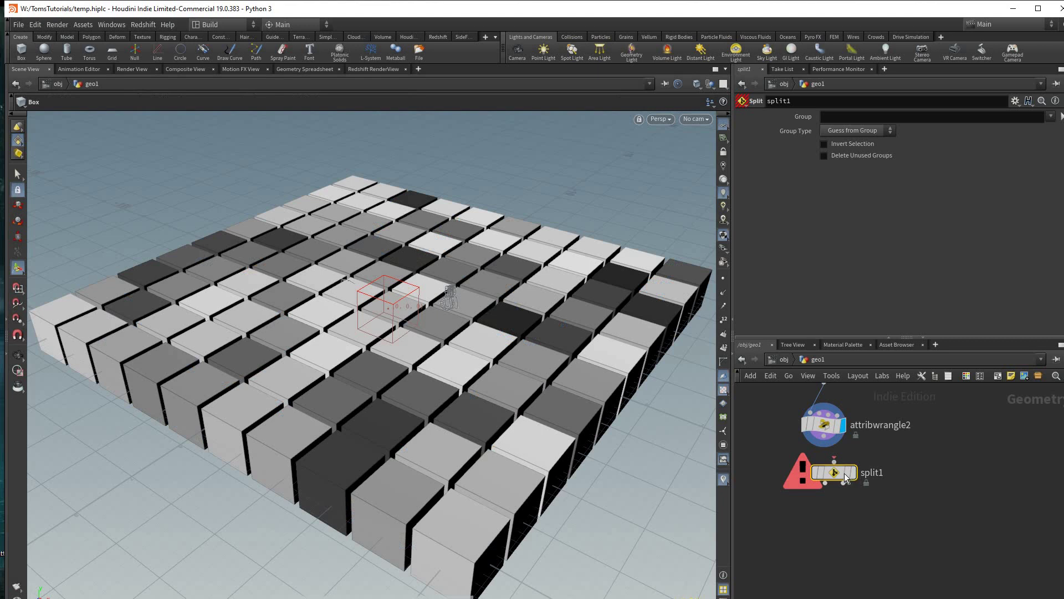
{"action": "left_click", "coordinate": [820, 473]}
{"action": "left_click_drag", "start_coordinate": [824, 436], "coordinate": [816, 472]}
{"action": "left_click", "coordinate": [851, 473]}
{"action": "left_click_drag", "start_coordinate": [475, 356], "coordinate": [435, 294], "text": "alt"}
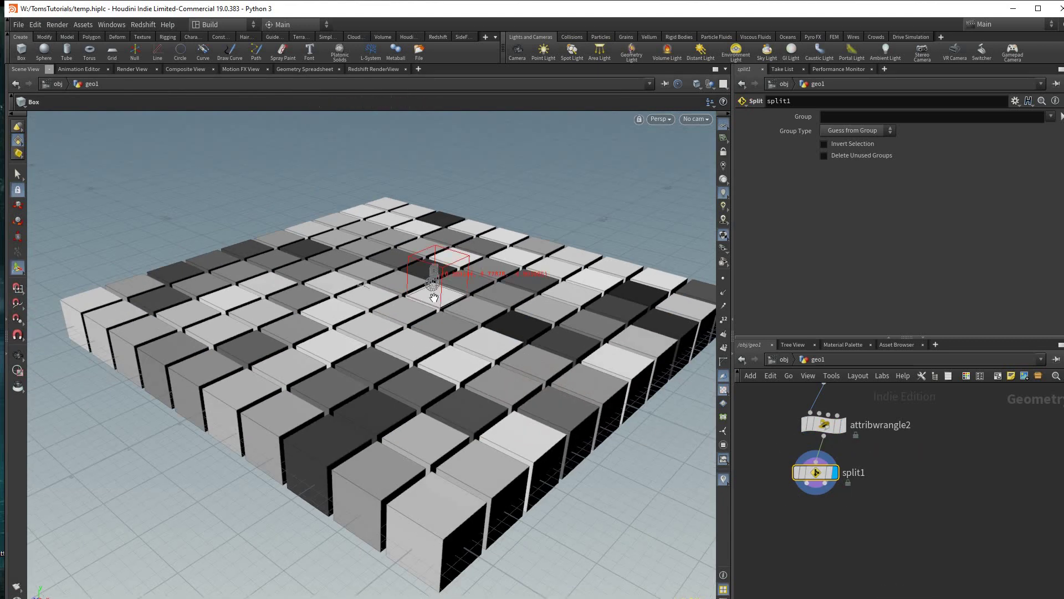
{"action": "key", "text": "Escape"}
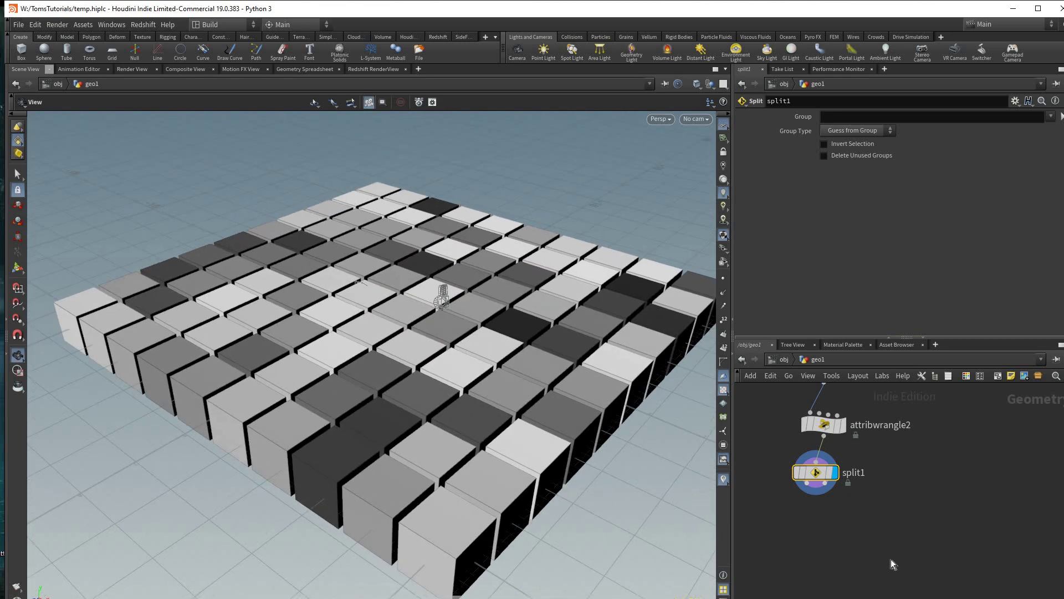
Vary the Seed of color1 to re-randomize the box colours and undo the last change.
{"action": "scroll", "coordinate": [890, 559], "scroll_direction": "down", "scroll_amount": 4}
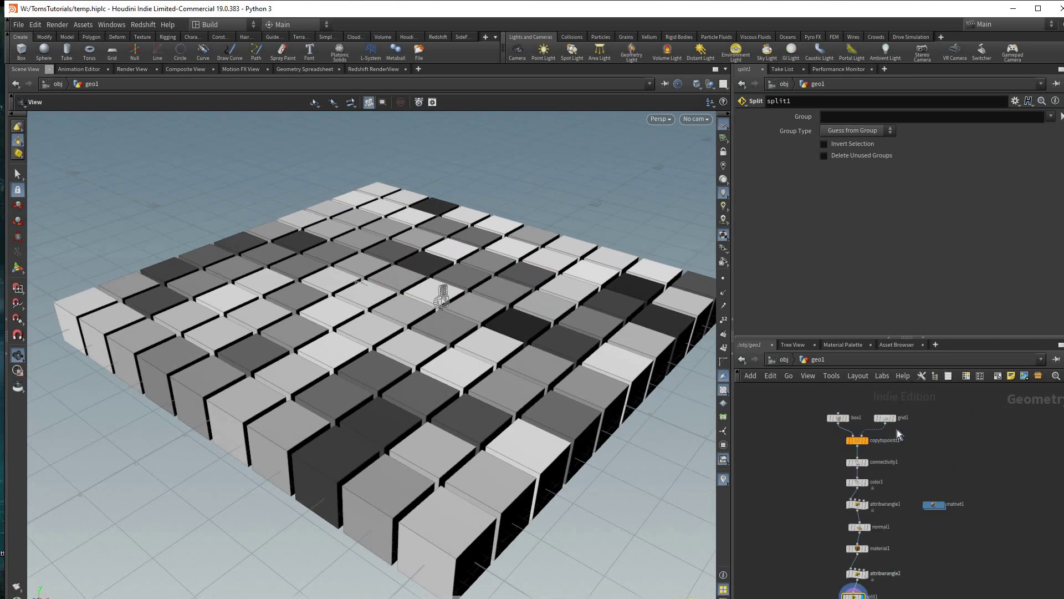
{"action": "middle_click_drag", "start_coordinate": [897, 429], "coordinate": [891, 374]}
{"action": "left_click", "coordinate": [903, 375]}
{"action": "left_click", "coordinate": [881, 203]}
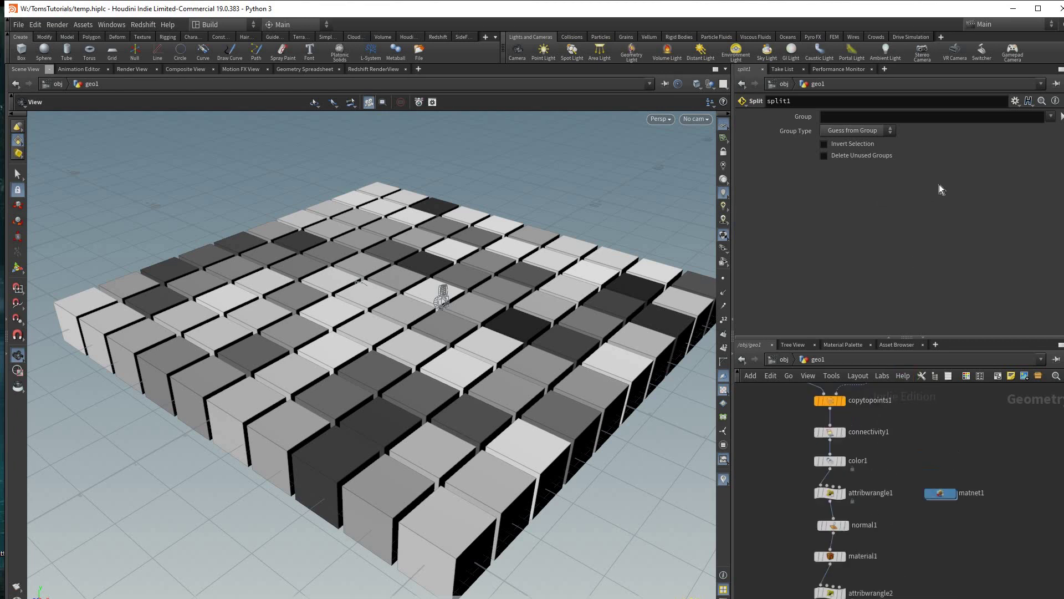
{"action": "left_click", "coordinate": [817, 468]}
{"action": "left_click_drag", "start_coordinate": [893, 184], "coordinate": [981, 181]}
{"action": "key", "text": "ctrl+z"}
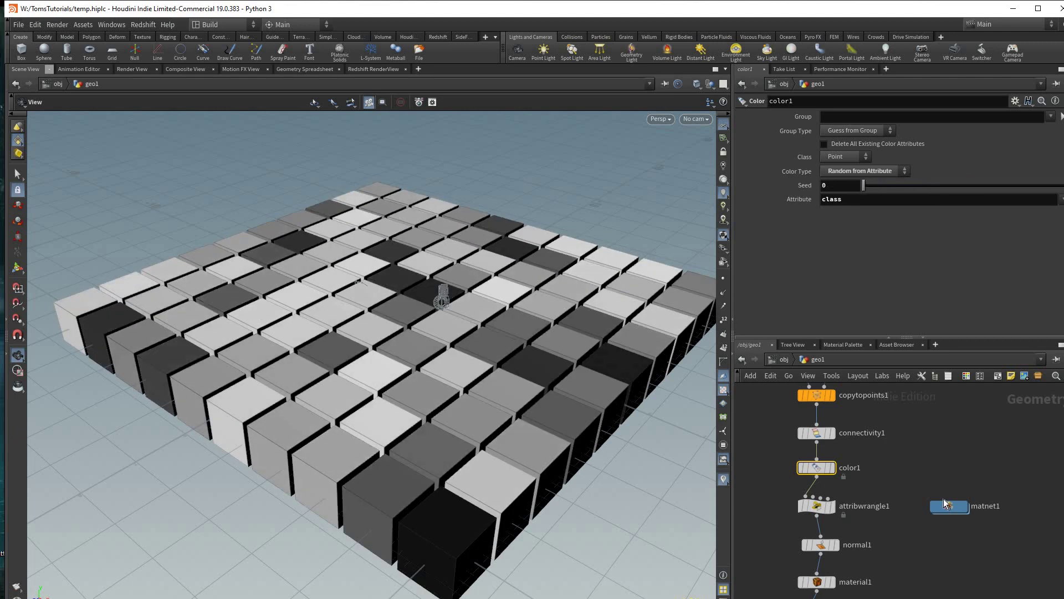
Inspect the gold material and the attribute name used by ParticleAttributeLookup1 inside the bob material in matnet1.
{"action": "left_click_drag", "start_coordinate": [944, 499], "coordinate": [899, 524]}
{"action": "double_click", "coordinate": [954, 505]}
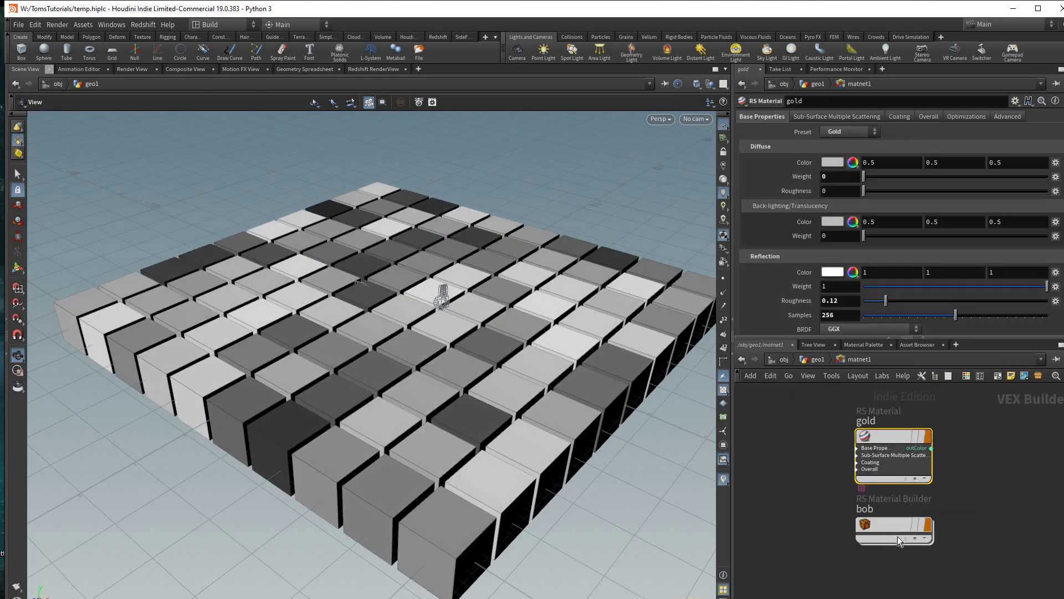
{"action": "left_click", "coordinate": [891, 521]}
{"action": "key", "text": "i"}
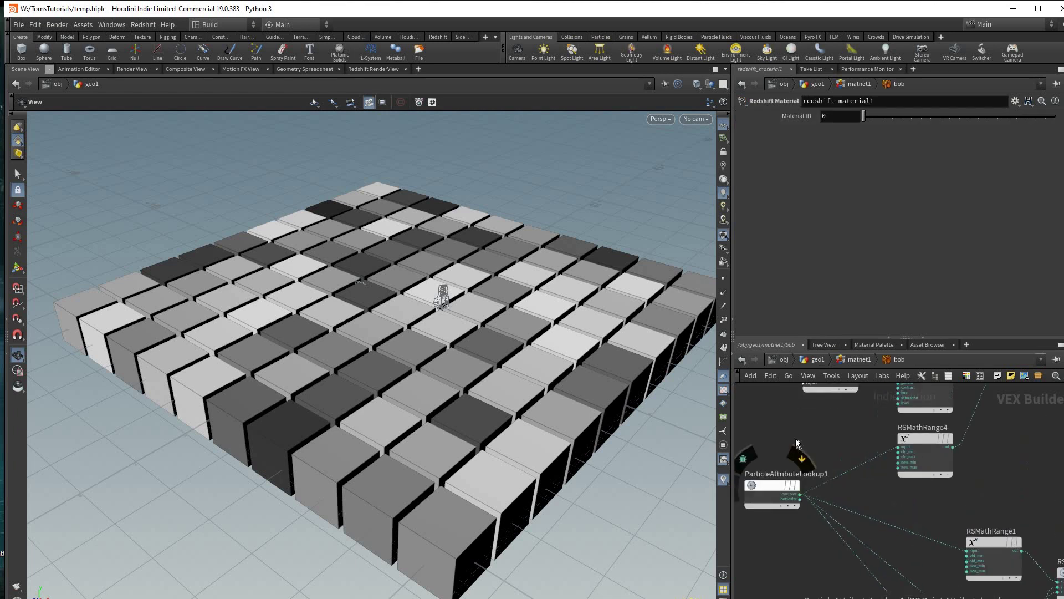
{"action": "left_click", "coordinate": [772, 487]}
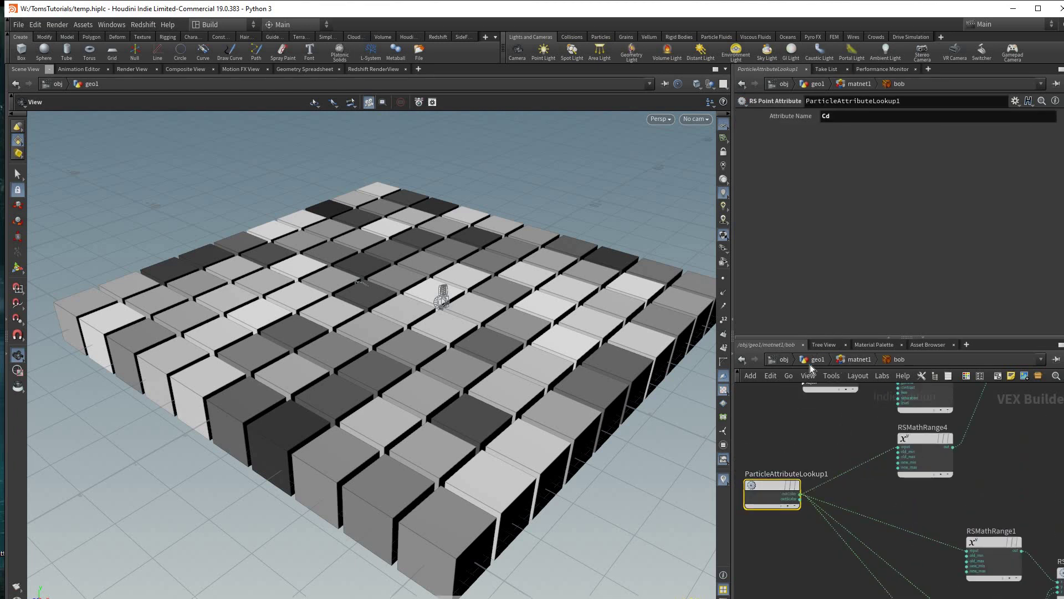
{"action": "key", "text": "u"}
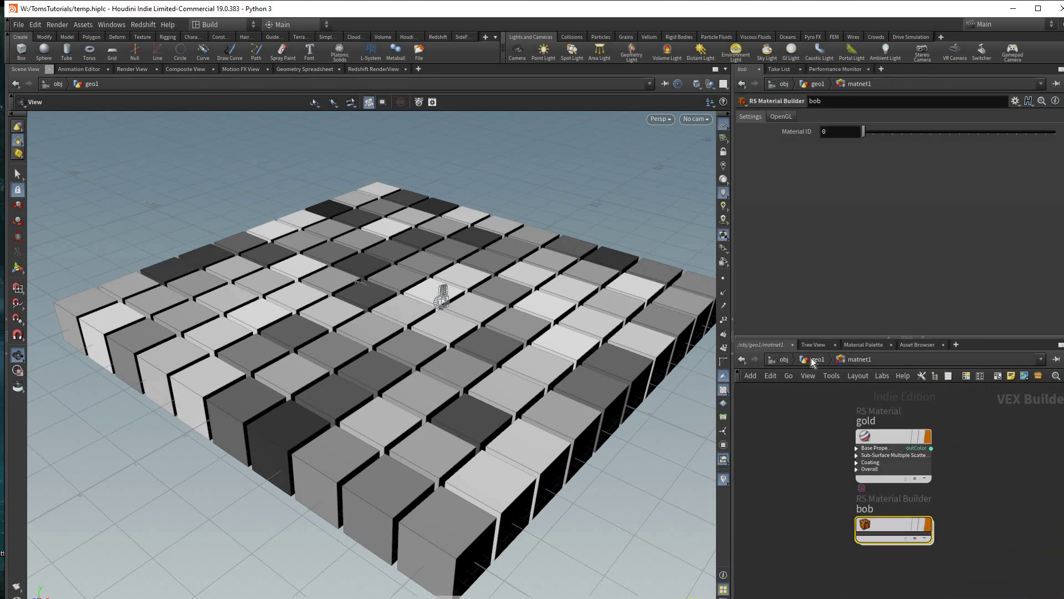